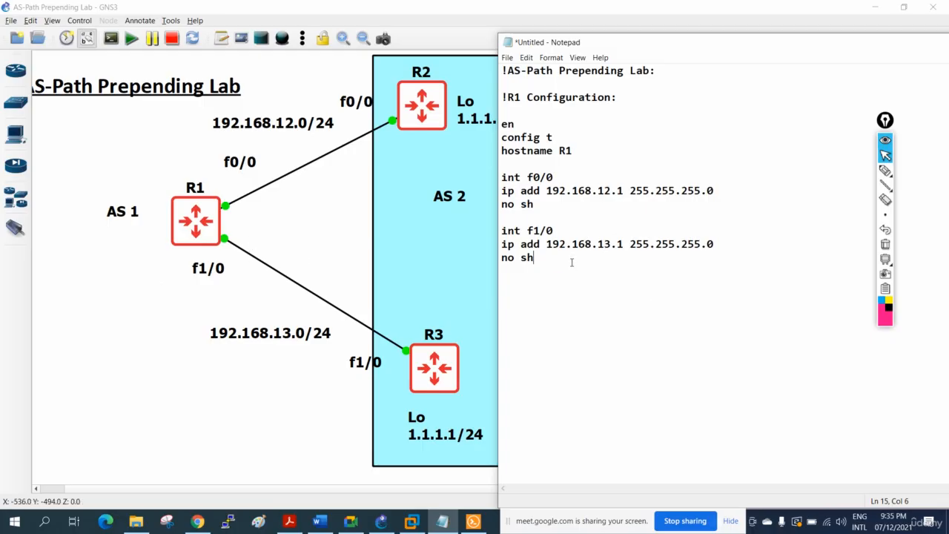
Duplicate the R1 configuration block below itself, separated from the original by a dashed line.
{"action": "left_click_drag", "start_coordinate": [572, 262], "coordinate": [493, 100]}
{"action": "key", "text": "ctrl+c"}
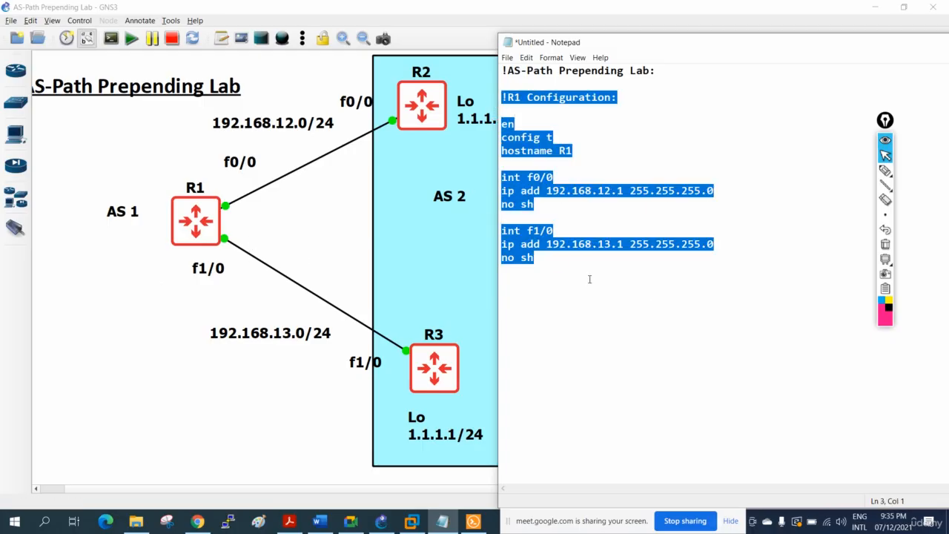
{"action": "left_click", "coordinate": [590, 279]}
{"action": "key", "text": "Return"}
{"action": "type", "text": "-------------------------------"}
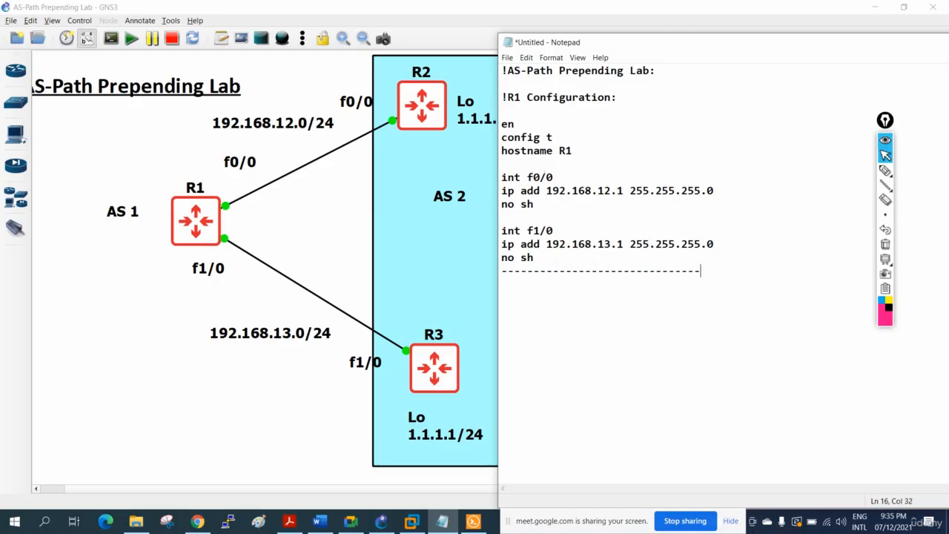
{"action": "key", "text": "Return"}
{"action": "key", "text": "ctrl+v"}
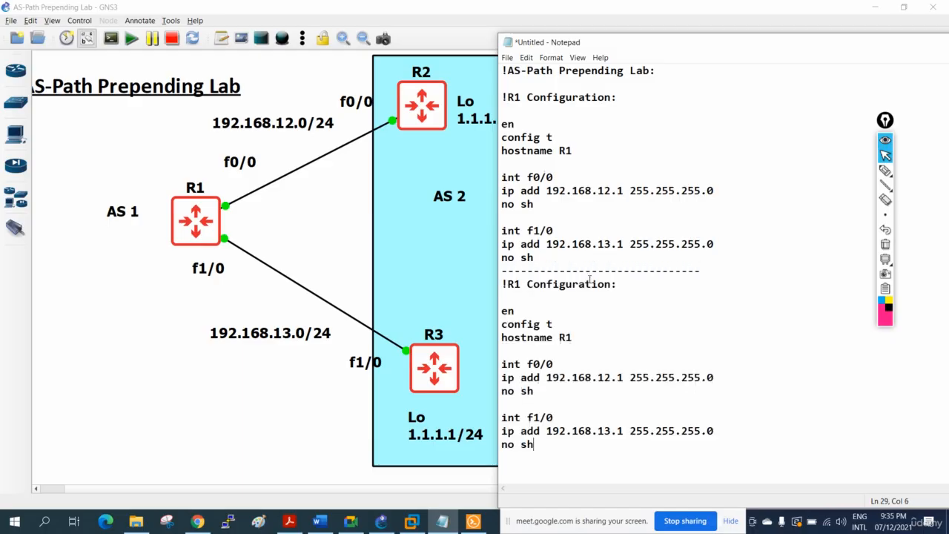
Change the router name in the duplicated block's heading and hostname command to R2.
{"action": "left_click_drag", "start_coordinate": [522, 284], "coordinate": [514, 285]}
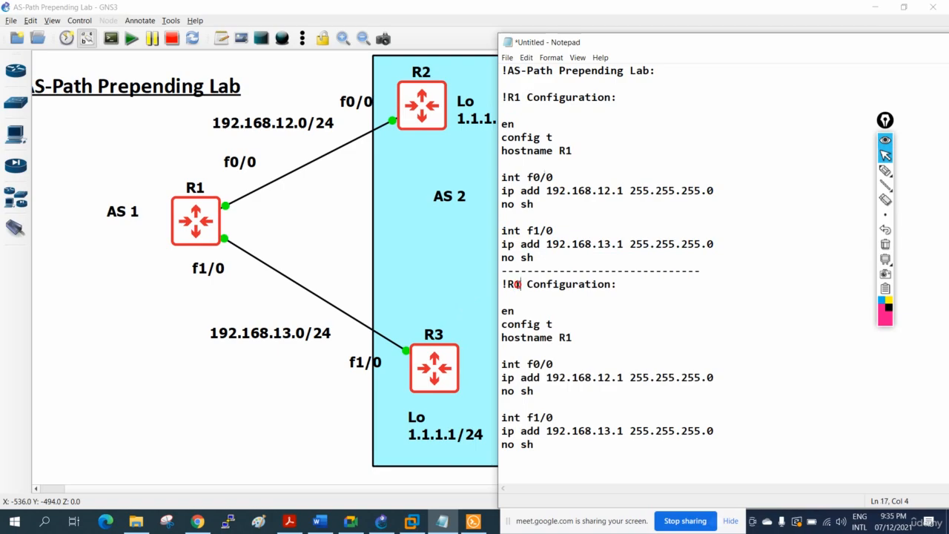
{"action": "type", "text": "2"}
{"action": "left_click_drag", "start_coordinate": [574, 338], "coordinate": [567, 337]}
{"action": "type", "text": "2"}
{"action": "left_click", "coordinate": [609, 355]}
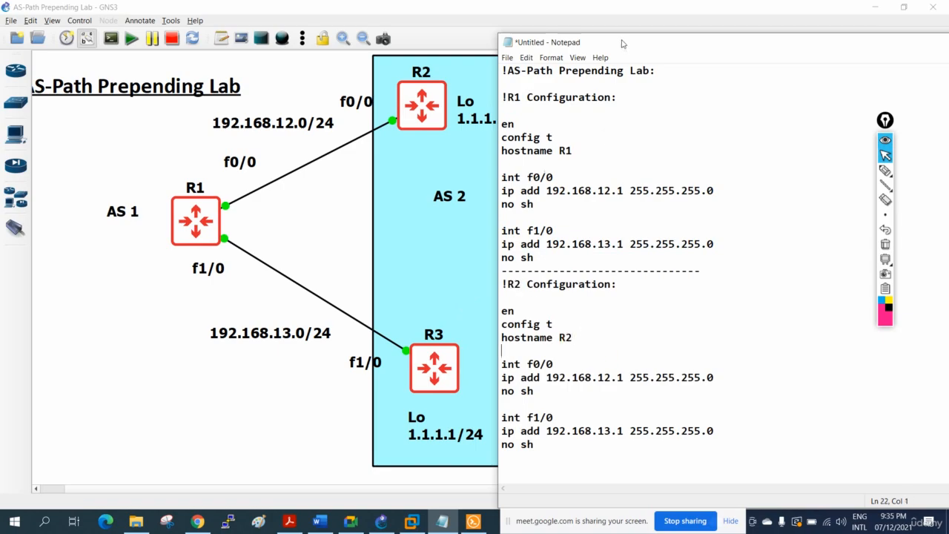
Remove the f1/0 commands from the R2 block and set its f0/0 address to 192.168.12.2.
{"action": "left_click_drag", "start_coordinate": [623, 42], "coordinate": [681, 13]}
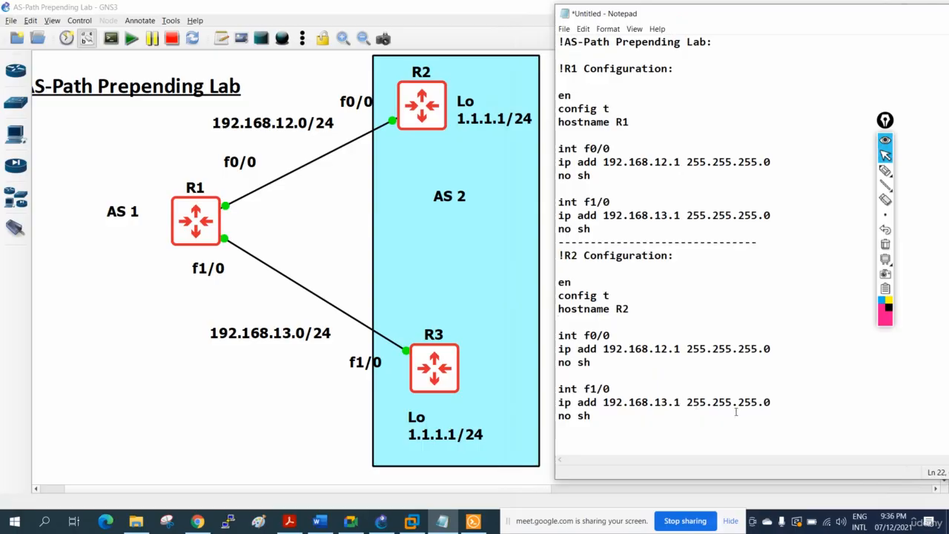
{"action": "left_click_drag", "start_coordinate": [592, 417], "coordinate": [551, 393]}
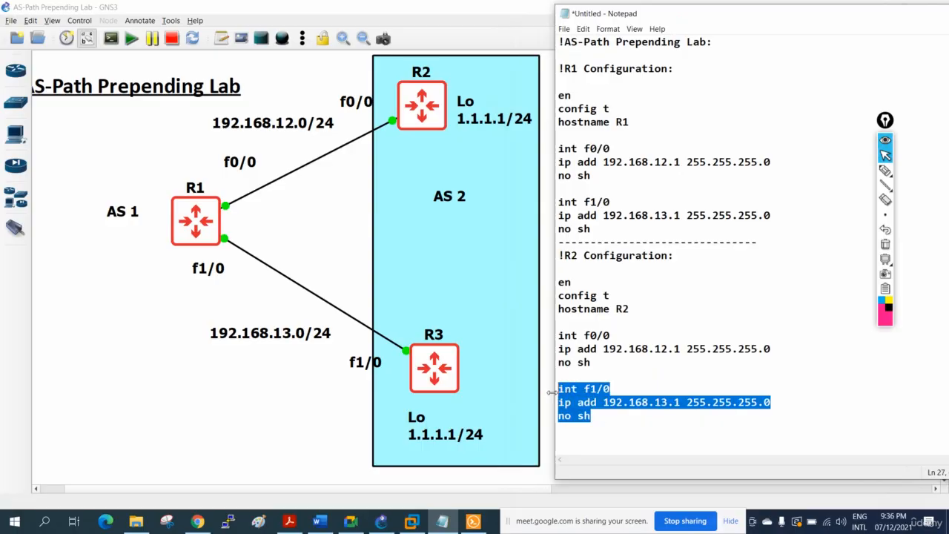
{"action": "key", "text": "Delete"}
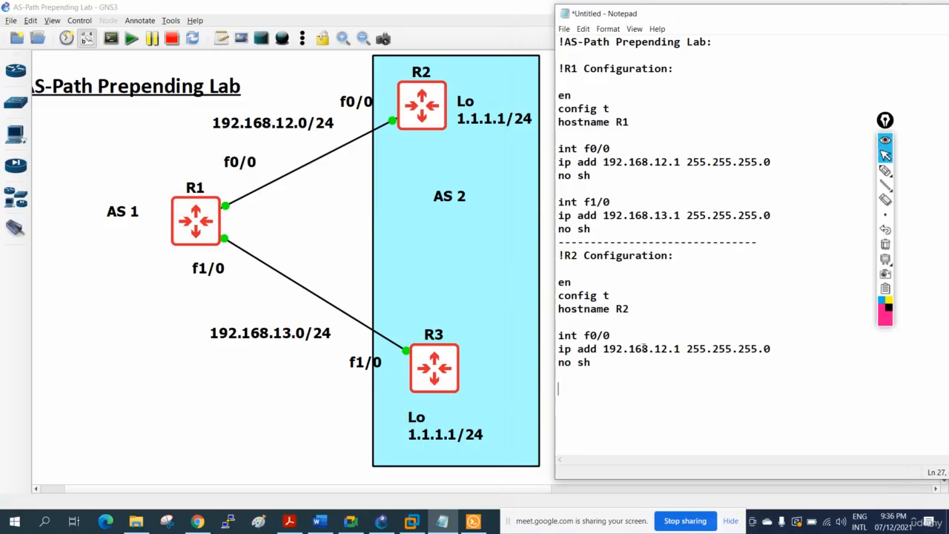
{"action": "double_click", "coordinate": [677, 349]}
{"action": "type", "text": "2"}
Add interface lo 0 with IP address 1.1.1.1 255.255.255.0 to the end of the R2 block.
{"action": "left_click", "coordinate": [598, 363]}
{"action": "key", "text": "Return"}
{"action": "key", "text": "Return"}
{"action": "type", "text": "int lo 0"}
{"action": "key", "text": "Return"}
{"action": "key", "text": "Return"}
{"action": "type", "text": "ip "}
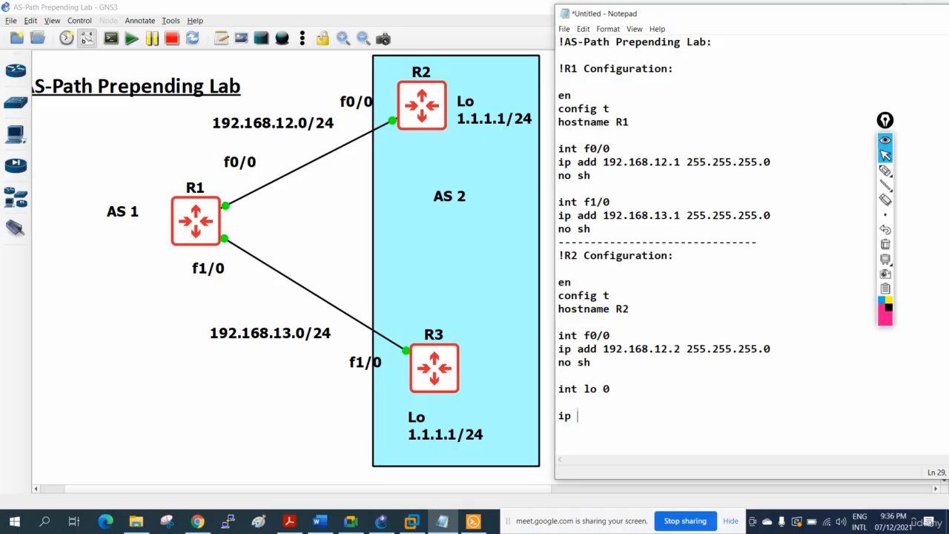
{"action": "type", "text": "add 1.1.1.1 255.2"}
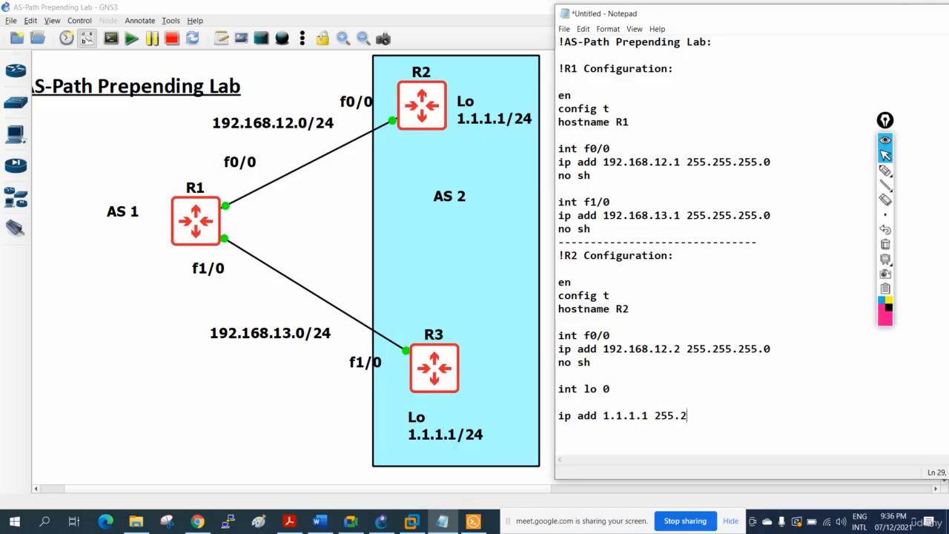
{"action": "type", "text": "55.255.0"}
{"action": "key", "text": "Return"}
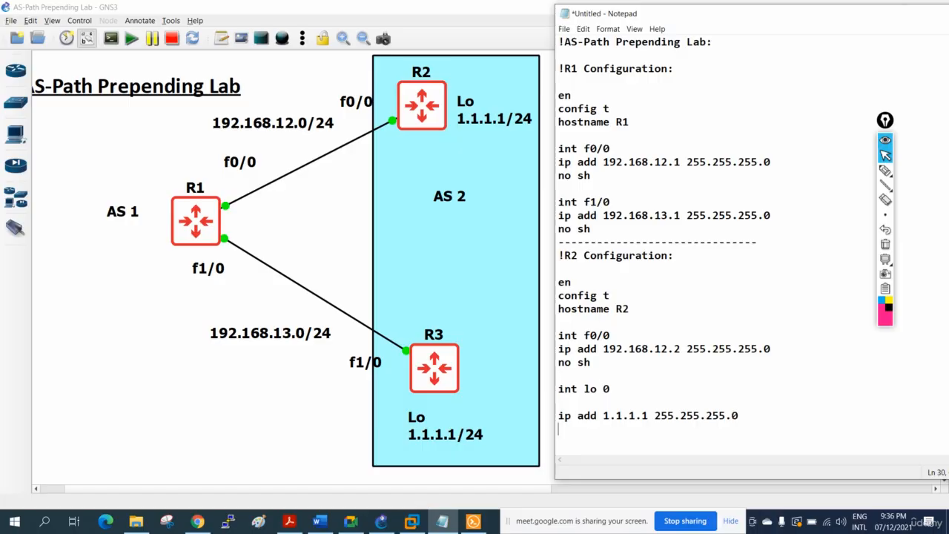
{"action": "left_click", "coordinate": [565, 399]}
{"action": "key", "text": "Delete"}
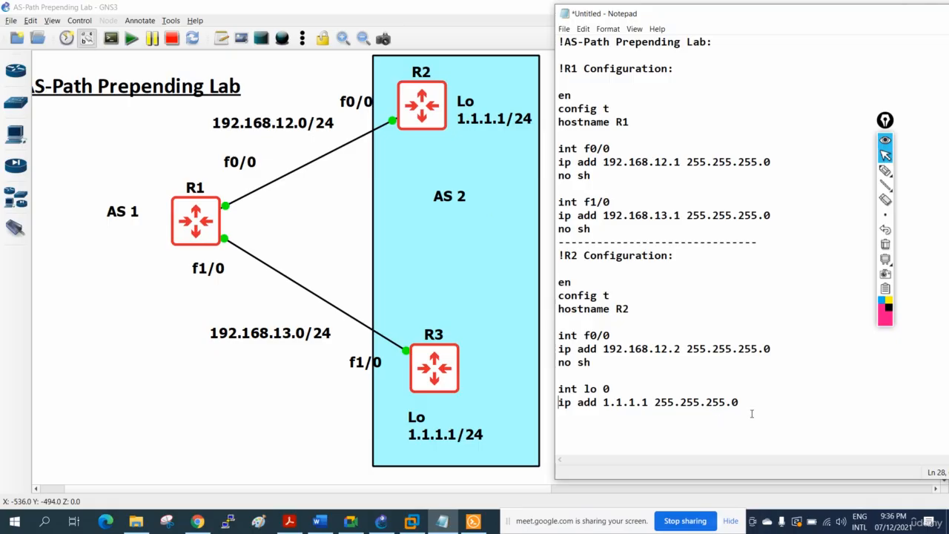
Duplicate the R2 configuration block below itself, with a dashed separator line between the two blocks.
{"action": "left_click_drag", "start_coordinate": [752, 413], "coordinate": [552, 252]}
{"action": "key", "text": "ctrl+c"}
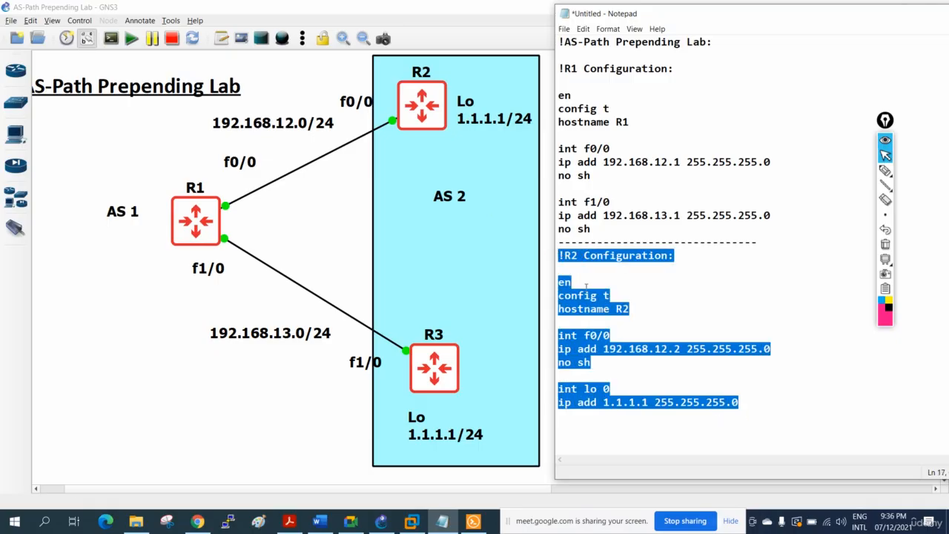
{"action": "left_click", "coordinate": [754, 413]}
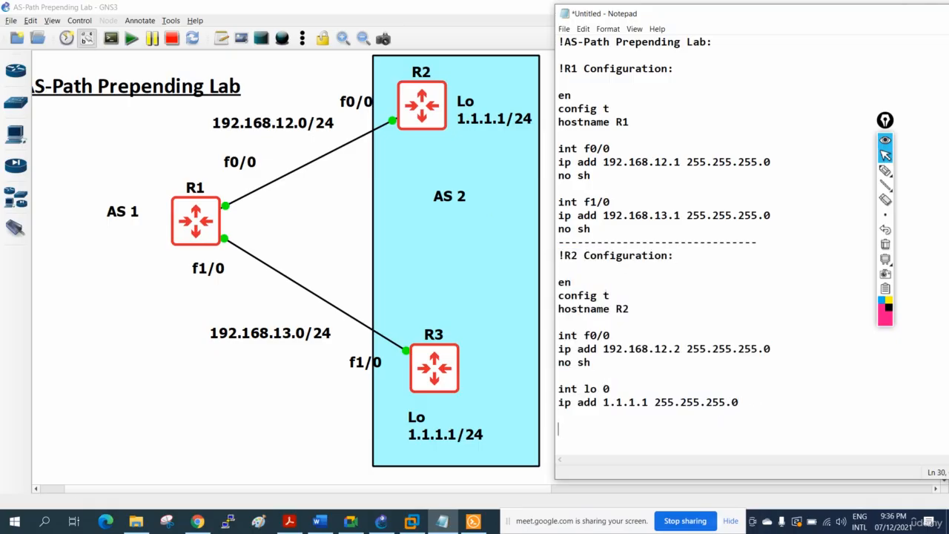
{"action": "key", "text": "Return"}
{"action": "type", "text": "------------------------"}
{"action": "key", "text": "Return"}
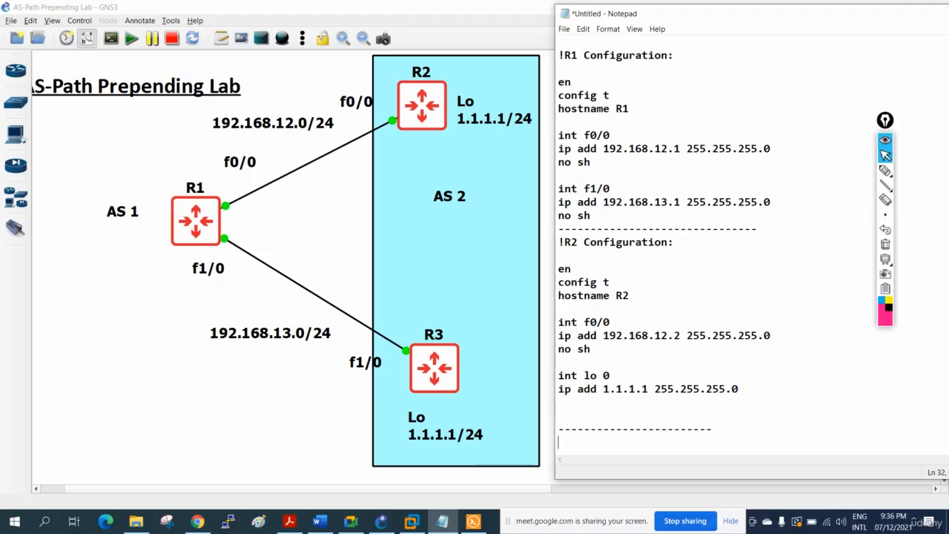
{"action": "key", "text": "ctrl+v"}
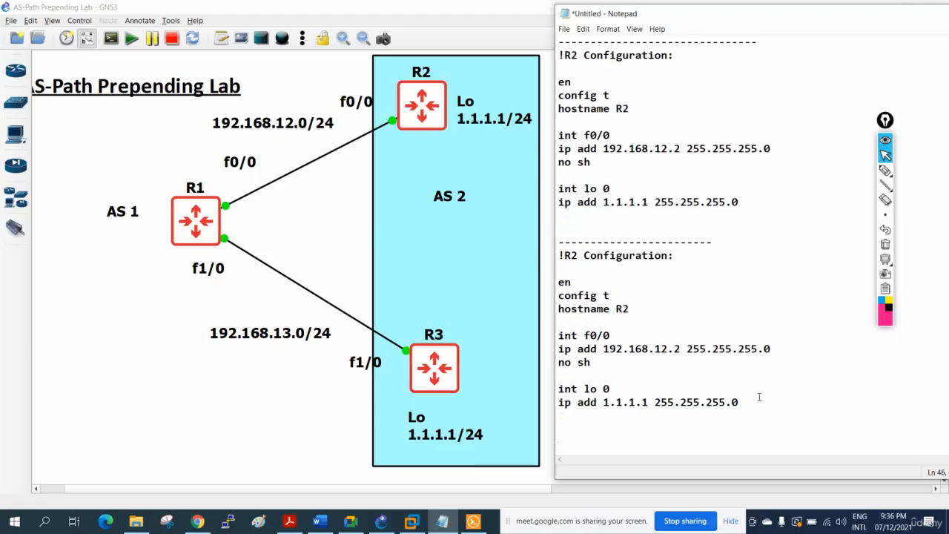
Change the router name in the last block's heading and hostname command to R3.
{"action": "left_click_drag", "start_coordinate": [569, 256], "coordinate": [578, 256]}
{"action": "type", "text": "3"}
{"action": "left_click_drag", "start_coordinate": [630, 308], "coordinate": [622, 308]}
{"action": "type", "text": "3"}
Change the R3 block's physical interface to f1/0 and its IP address to 192.168.13.3.
{"action": "left_click_drag", "start_coordinate": [598, 336], "coordinate": [591, 335]}
{"action": "type", "text": "1"}
{"action": "left_click_drag", "start_coordinate": [668, 348], "coordinate": [673, 349]}
{"action": "type", "text": "3.3"}
{"action": "left_click", "coordinate": [698, 389]}
Review the R1, R2 and R3 configuration blocks against the interfaces and addresses in the topology diagram.
{"action": "scroll", "coordinate": [690, 359], "scroll_direction": "down", "scroll_amount": 1}
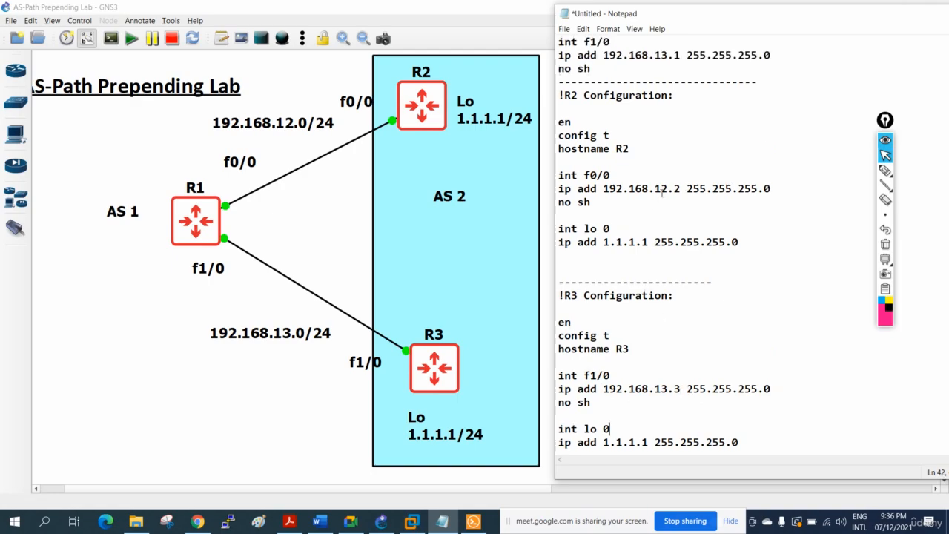
{"action": "scroll", "coordinate": [612, 265], "scroll_direction": "down", "scroll_amount": 1}
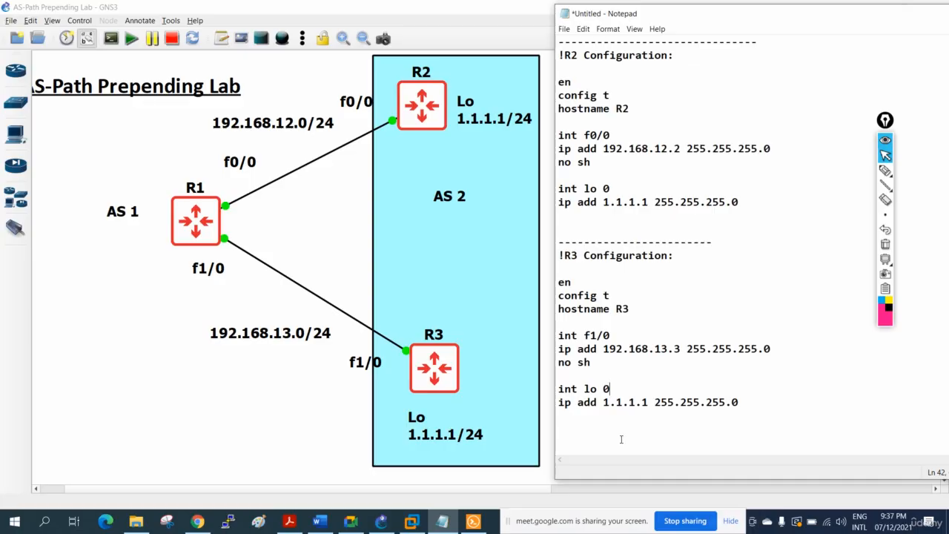
{"action": "left_click", "coordinate": [598, 420]}
{"action": "scroll", "coordinate": [616, 271], "scroll_direction": "up", "scroll_amount": 2}
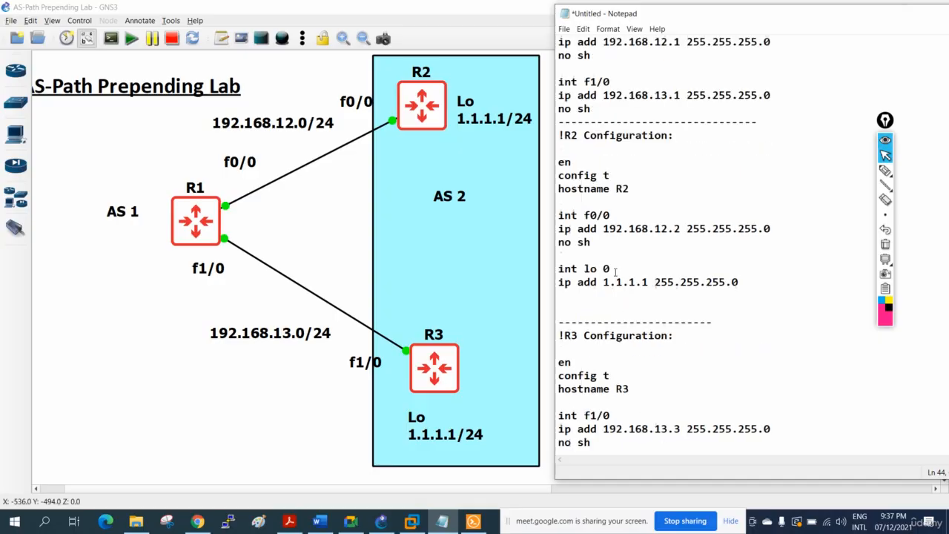
{"action": "scroll", "coordinate": [615, 272], "scroll_direction": "up", "scroll_amount": 3}
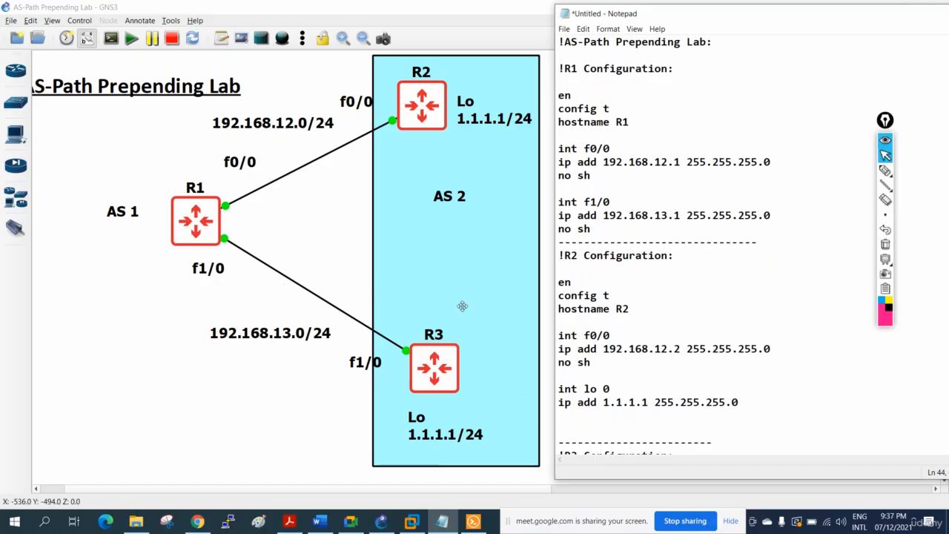
{"action": "scroll", "coordinate": [639, 305], "scroll_direction": "down", "scroll_amount": 3}
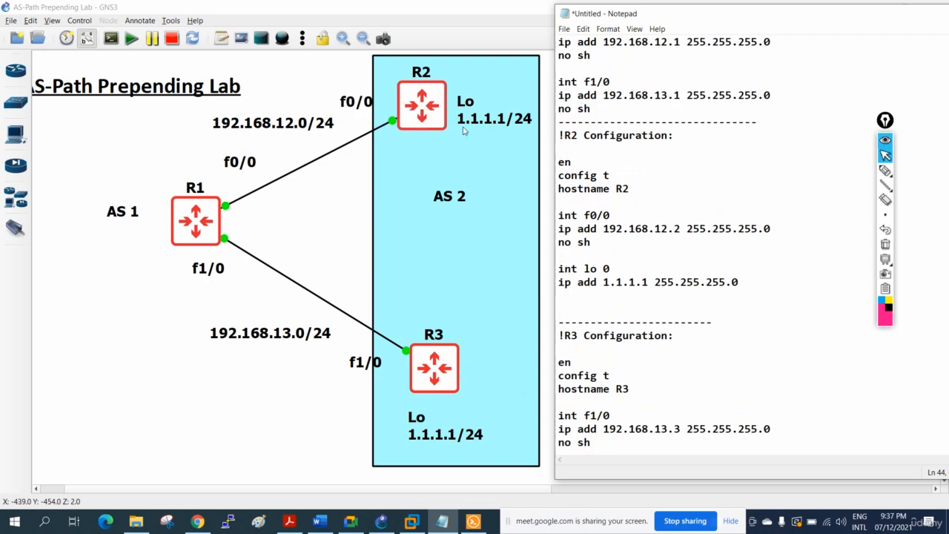
{"action": "type", "text": "int lo 0 ip add 1.1.1.1 255.255.255.0"}
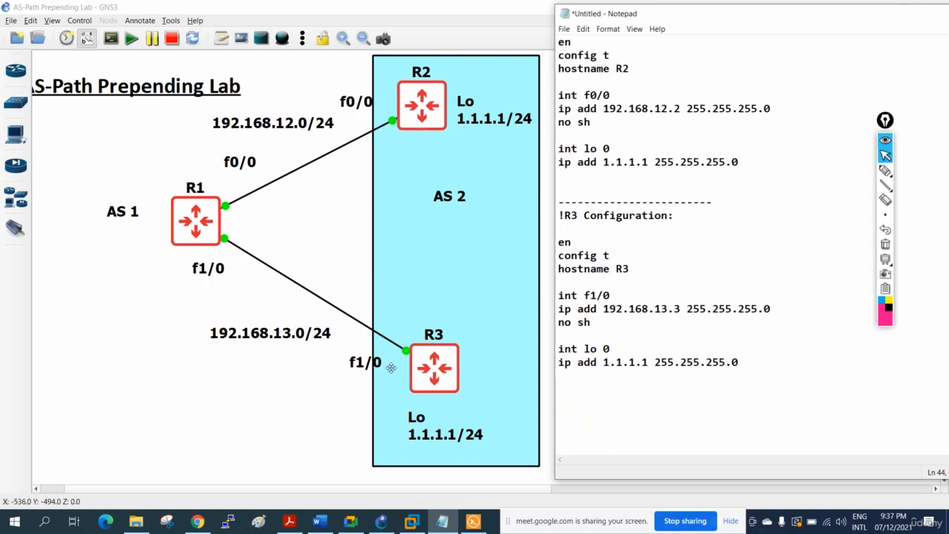
{"action": "scroll", "coordinate": [748, 377], "scroll_direction": "up", "scroll_amount": 4}
{"action": "scroll", "coordinate": [748, 378], "scroll_direction": "up", "scroll_amount": 2}
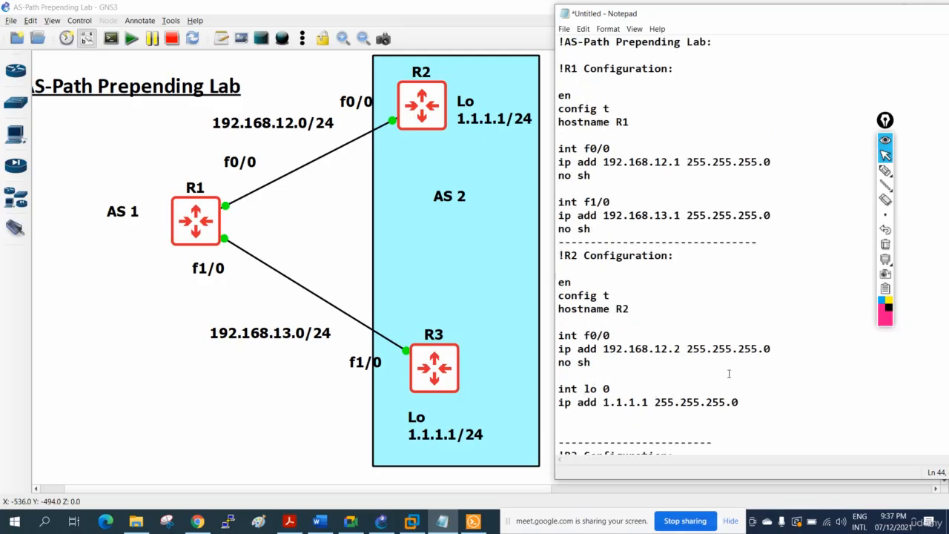
Copy the full R1 configuration block from the notes and paste it into the R1 console in Solar-PuTTY.
{"action": "left_click_drag", "start_coordinate": [786, 216], "coordinate": [706, 214]}
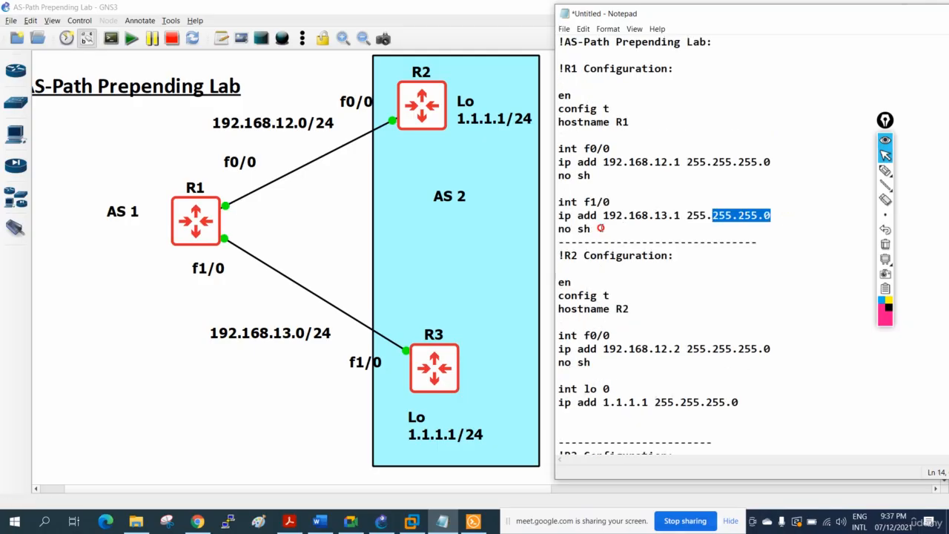
{"action": "left_click_drag", "start_coordinate": [602, 229], "coordinate": [555, 67]}
{"action": "right_click", "coordinate": [578, 89]}
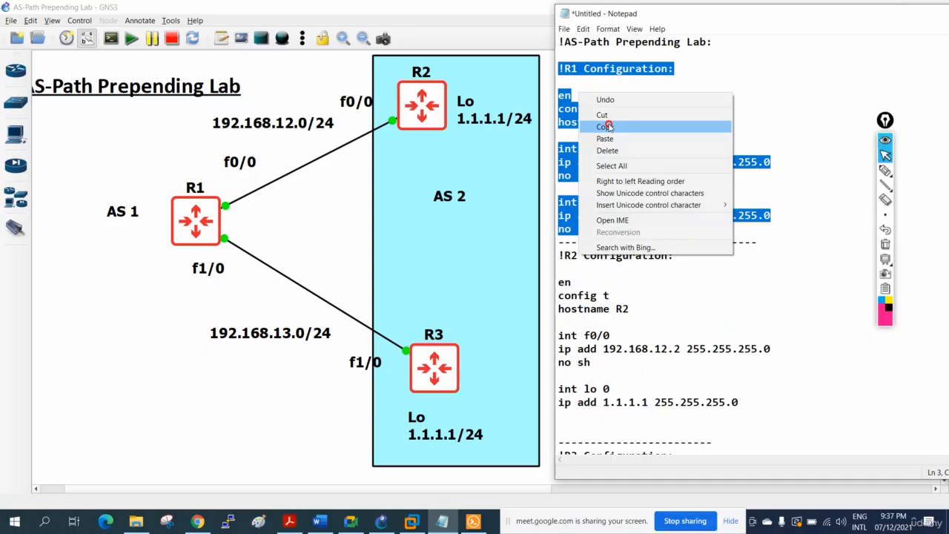
{"action": "left_click", "coordinate": [607, 127]}
{"action": "left_click", "coordinate": [473, 521]}
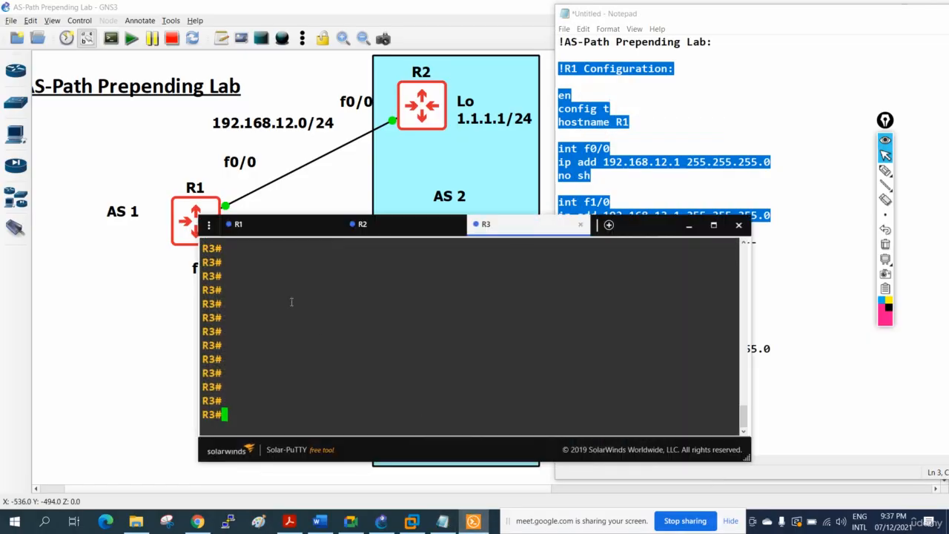
{"action": "left_click", "coordinate": [276, 225]}
{"action": "right_click", "coordinate": [322, 316]}
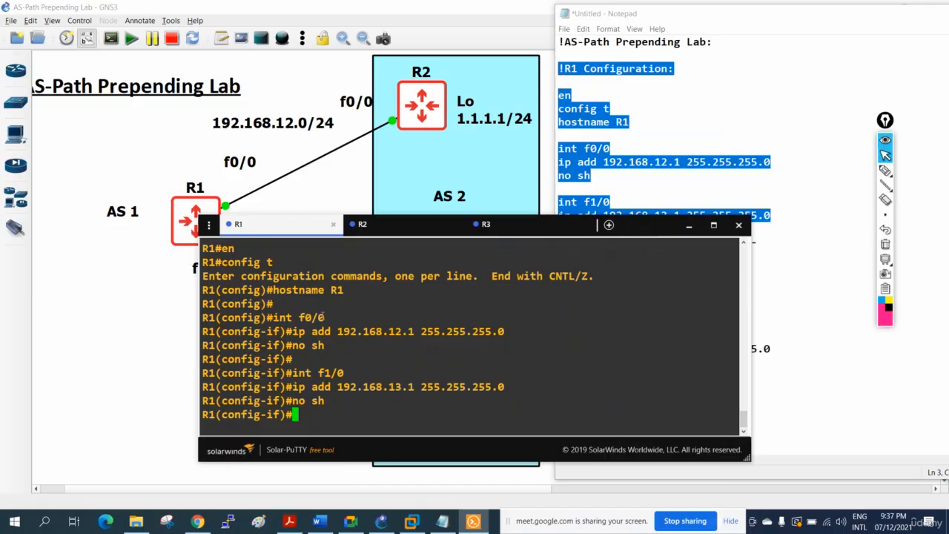
Copy the full R2 configuration block from Notepad and paste it into the R2 console in Solar-PuTTY.
{"action": "left_click", "coordinate": [629, 190]}
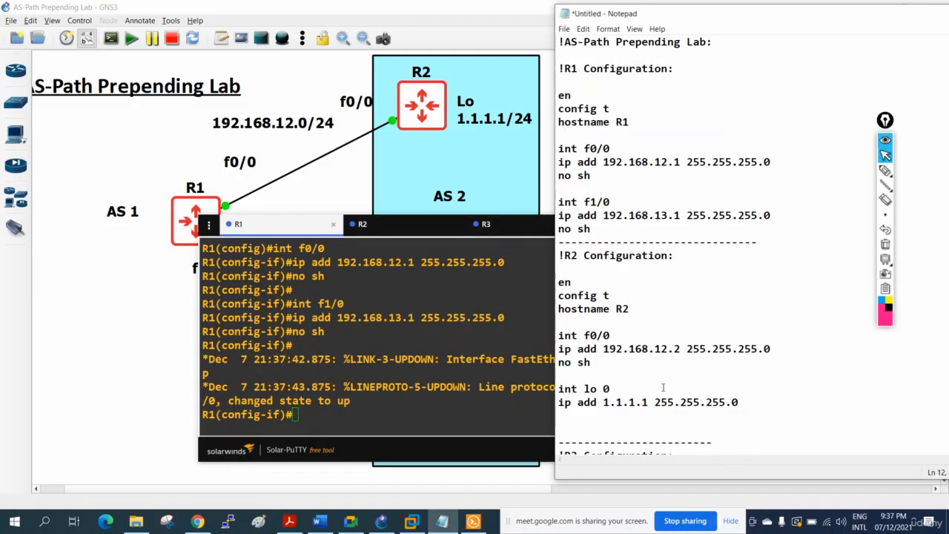
{"action": "left_click_drag", "start_coordinate": [751, 405], "coordinate": [545, 256]}
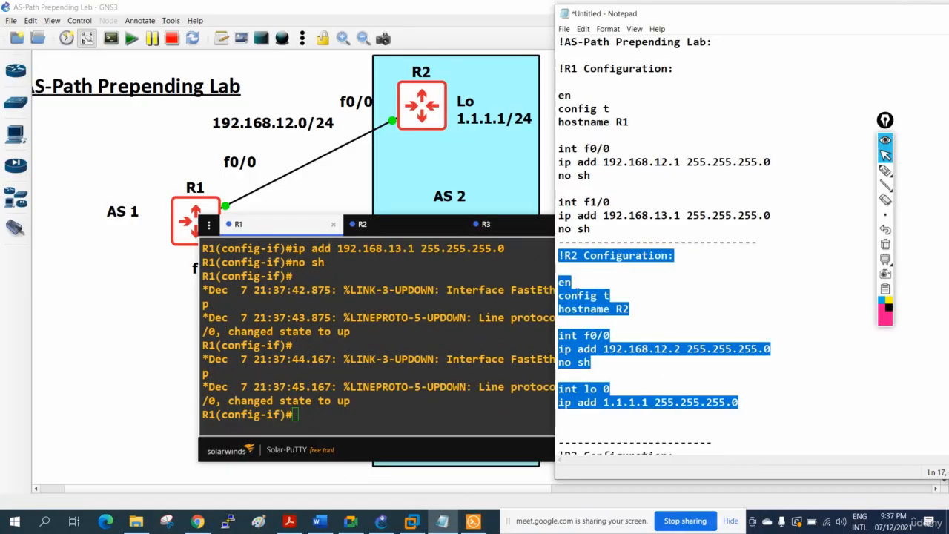
{"action": "right_click", "coordinate": [578, 292]}
{"action": "left_click", "coordinate": [601, 328]}
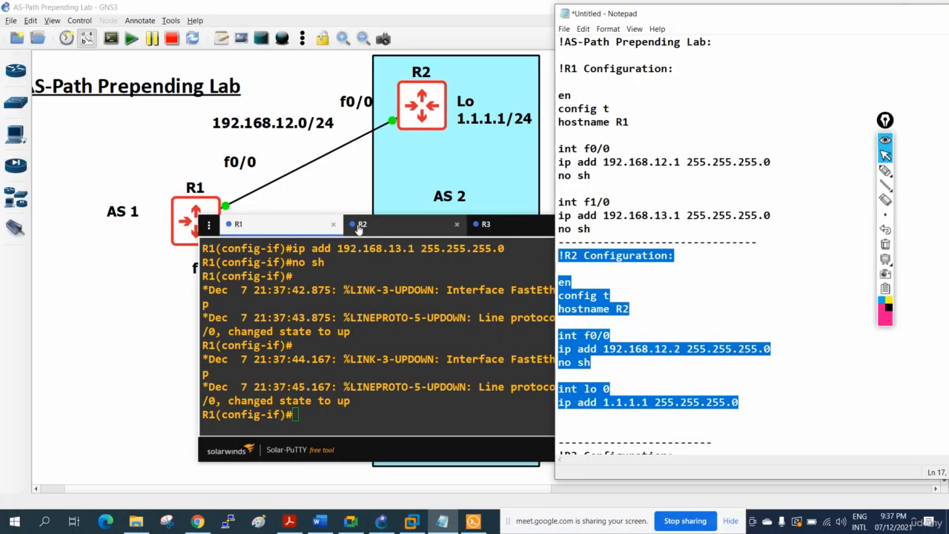
{"action": "left_click", "coordinate": [362, 224]}
{"action": "right_click", "coordinate": [384, 309]}
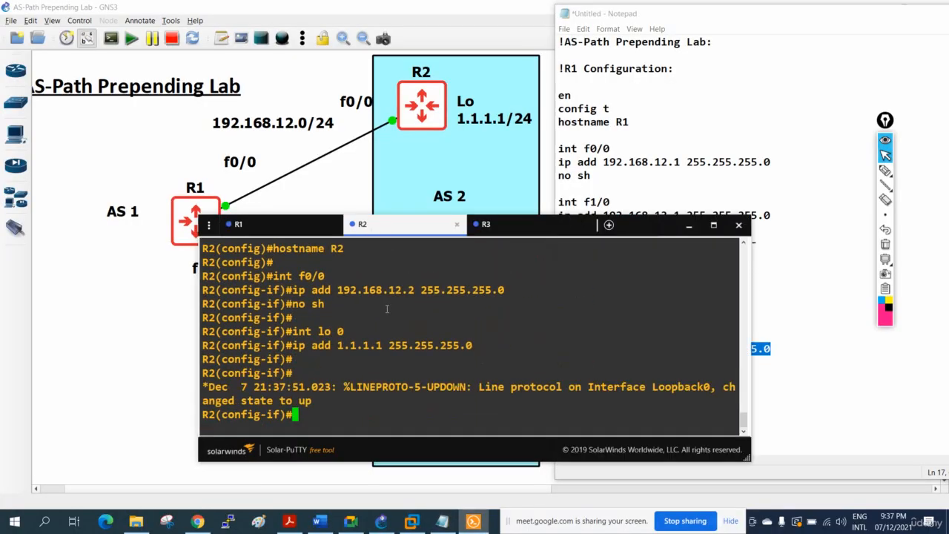
Copy the full R3 configuration block from Notepad and paste it into the R3 console in Solar-PuTTY.
{"action": "left_click", "coordinate": [699, 178]}
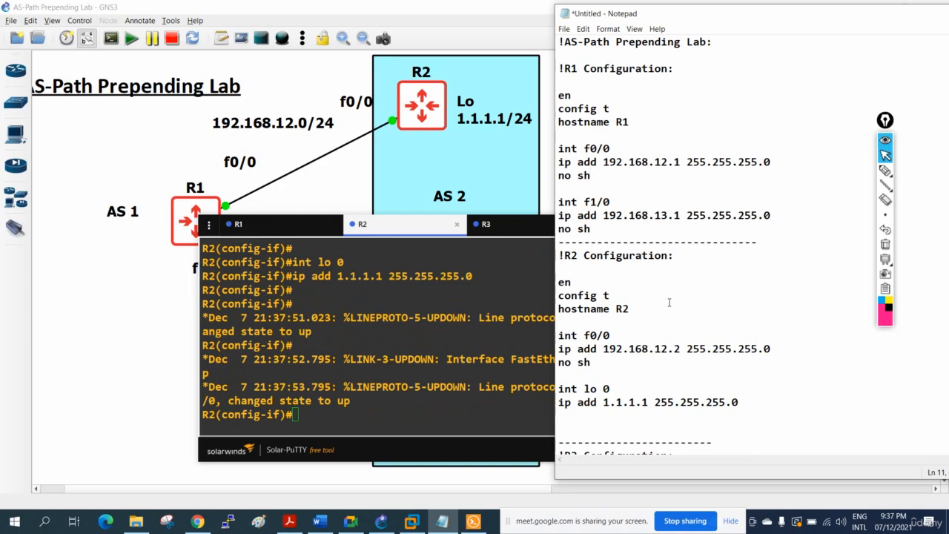
{"action": "scroll", "coordinate": [669, 303], "scroll_direction": "down", "scroll_amount": 1}
{"action": "scroll", "coordinate": [669, 303], "scroll_direction": "down", "scroll_amount": 5}
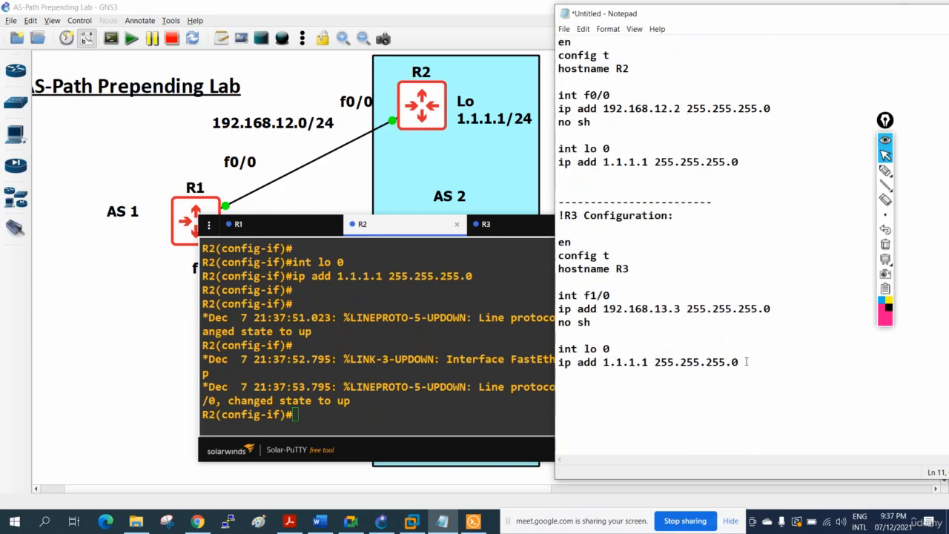
{"action": "left_click_drag", "start_coordinate": [747, 362], "coordinate": [560, 216]}
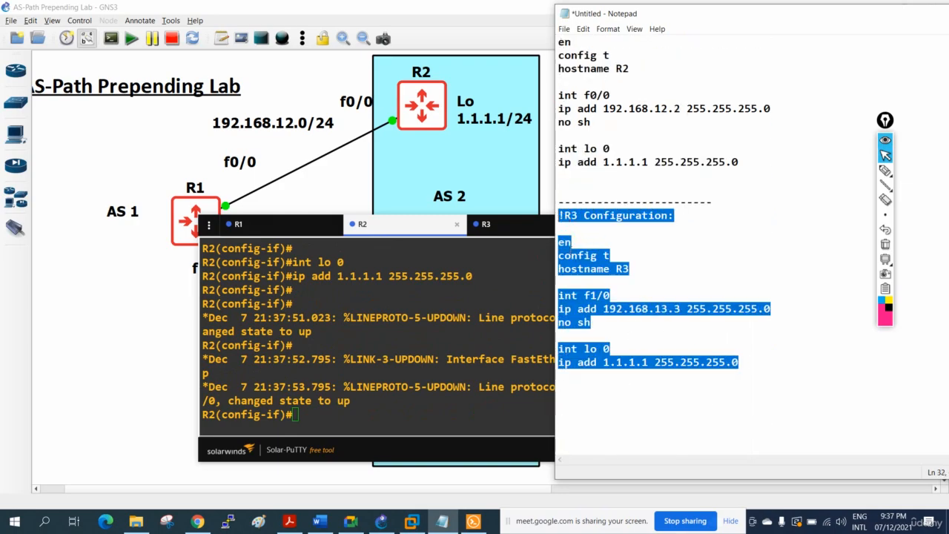
{"action": "right_click", "coordinate": [568, 247]}
{"action": "left_click", "coordinate": [585, 283]}
{"action": "left_click", "coordinate": [500, 228]}
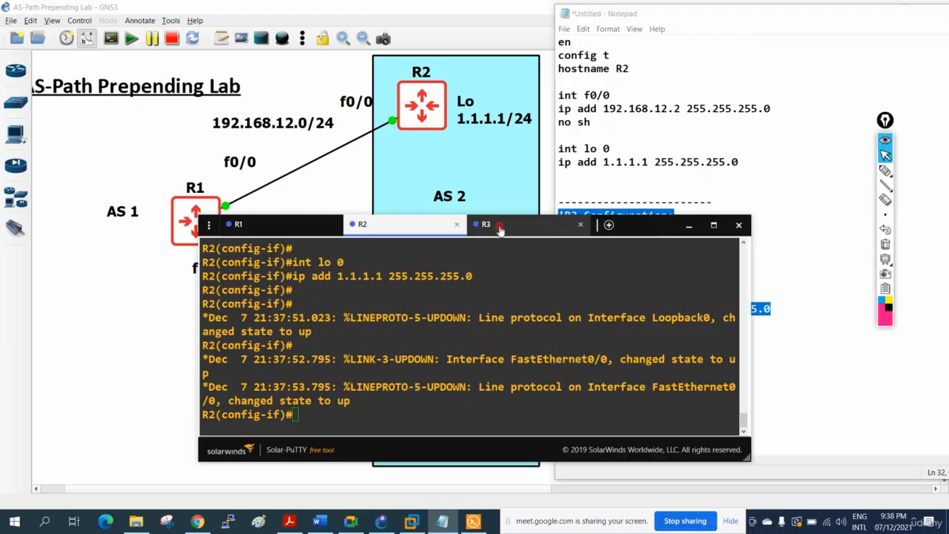
{"action": "left_click", "coordinate": [500, 229]}
{"action": "right_click", "coordinate": [472, 305]}
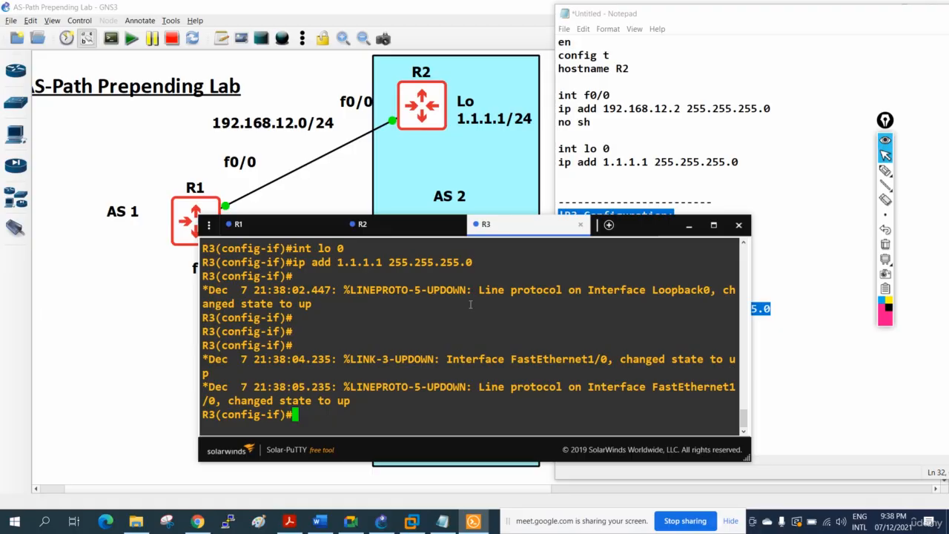
{"action": "left_click", "coordinate": [689, 224]}
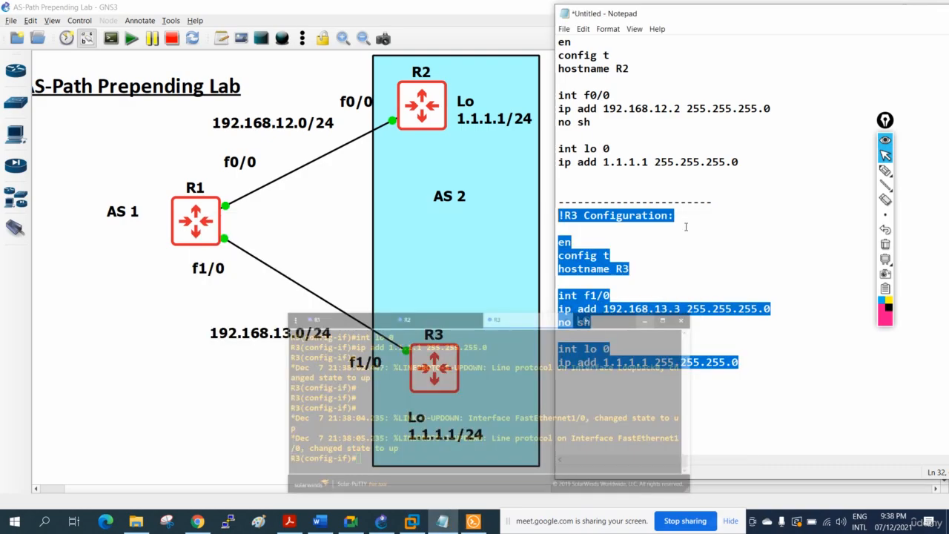
Add the line "router bgp 1" below the f1/0 settings in the R1 configuration block of the notes.
{"action": "left_click", "coordinate": [641, 191]}
{"action": "scroll", "coordinate": [641, 191], "scroll_direction": "up", "scroll_amount": 6}
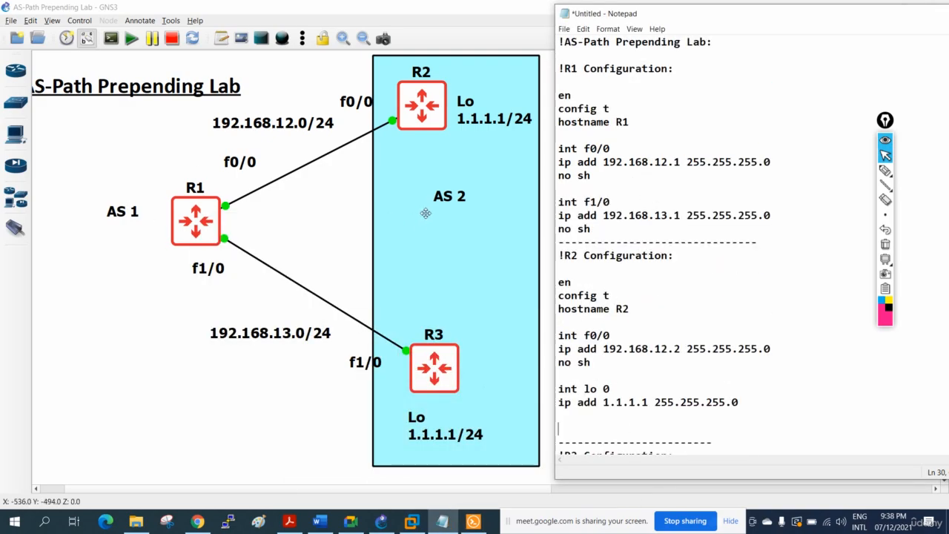
{"action": "left_click", "coordinate": [607, 229]}
{"action": "key", "text": "Return"}
{"action": "key", "text": "Return"}
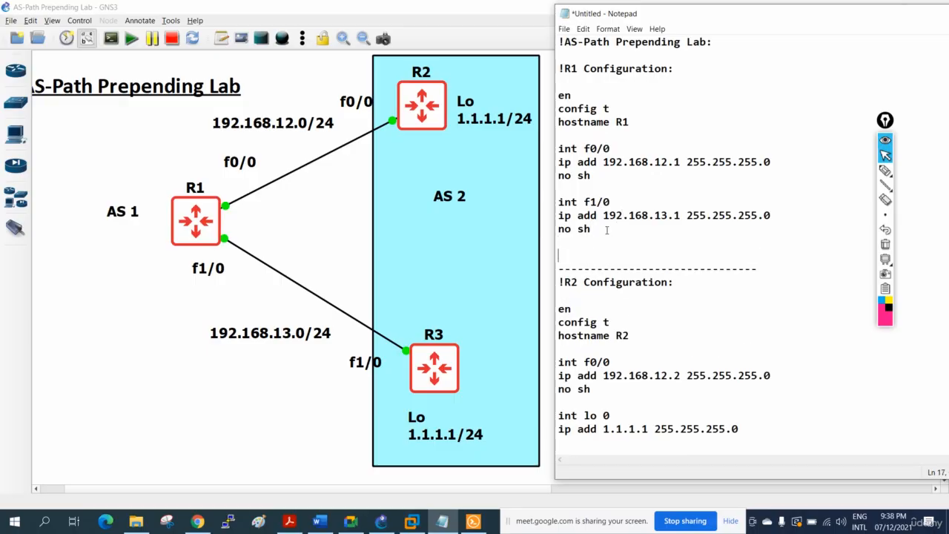
{"action": "type", "text": "router bgp 1"}
{"action": "key", "text": "Return"}
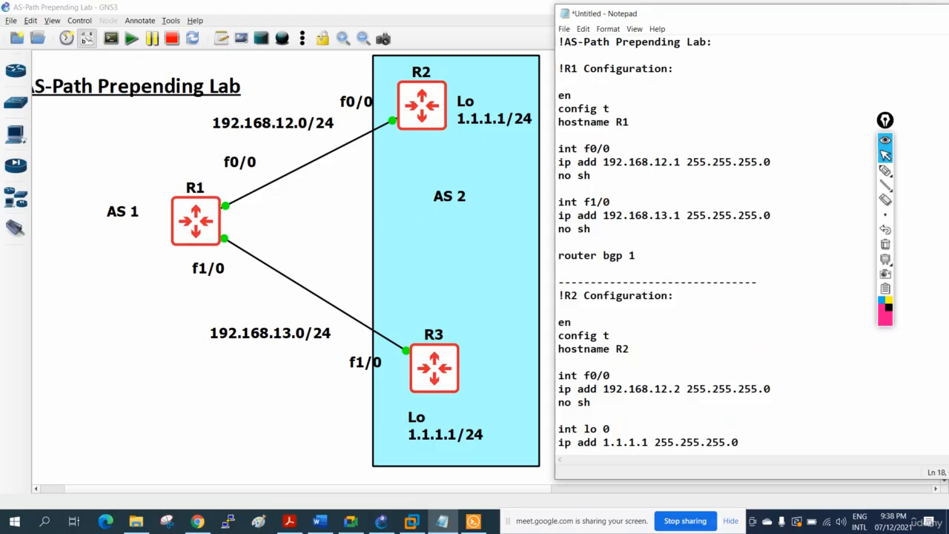
Add the line "neighbor 192.168.13.3 remote-as 2" under router bgp 1 in the R1 block.
{"action": "type", "text": "neigh"}
{"action": "key", "text": "BackSpace"}
{"action": "key", "text": "BackSpace"}
{"action": "scroll", "coordinate": [630, 384], "scroll_direction": "down", "scroll_amount": 1}
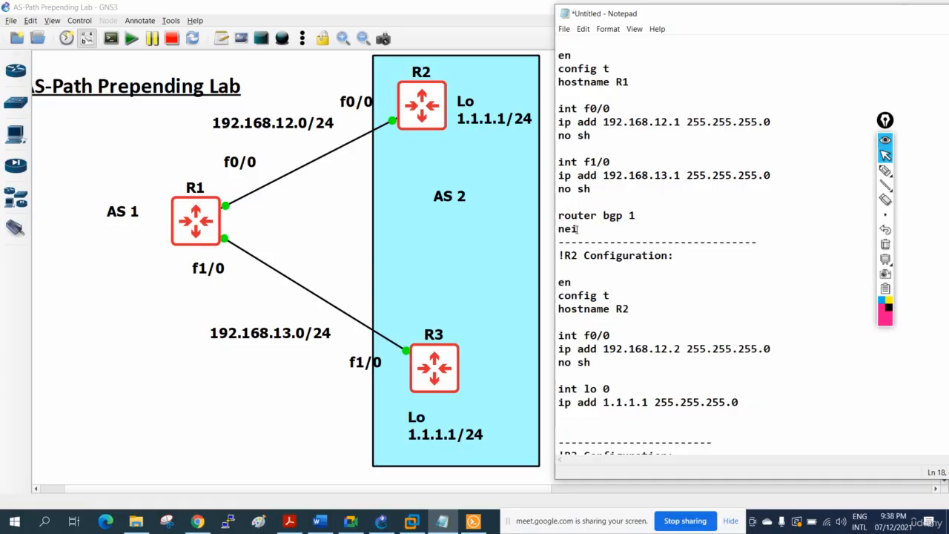
{"action": "type", "text": "ghbor 192."}
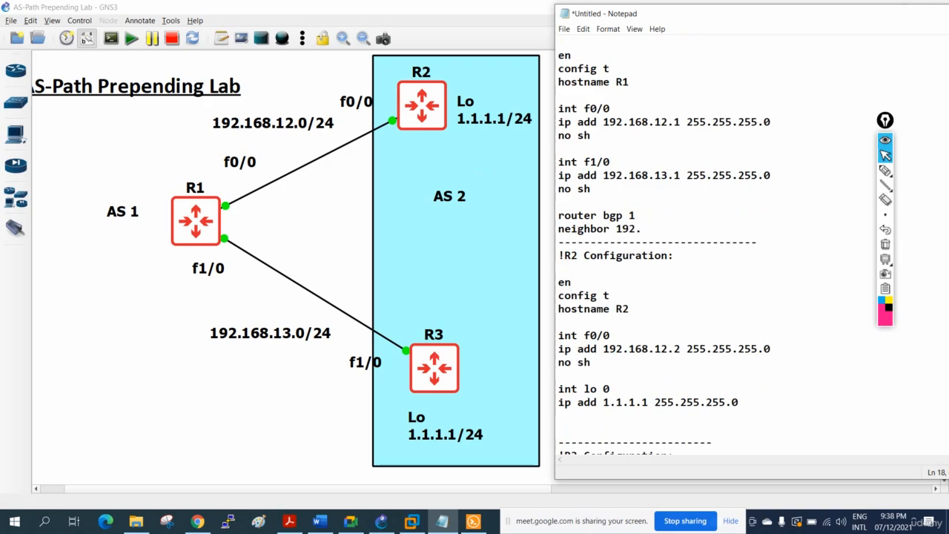
{"action": "type", "text": "168.13.3"}
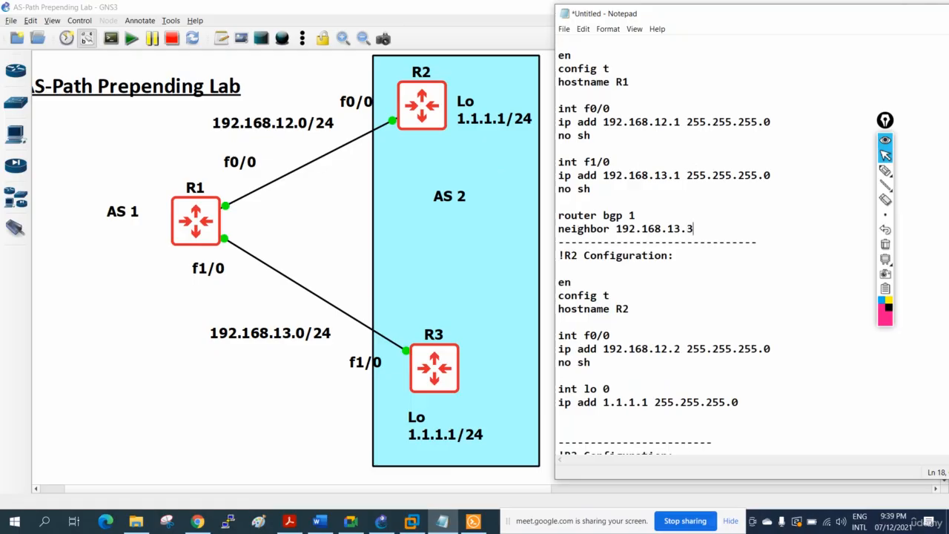
{"action": "type", "text": " remote-as 2"}
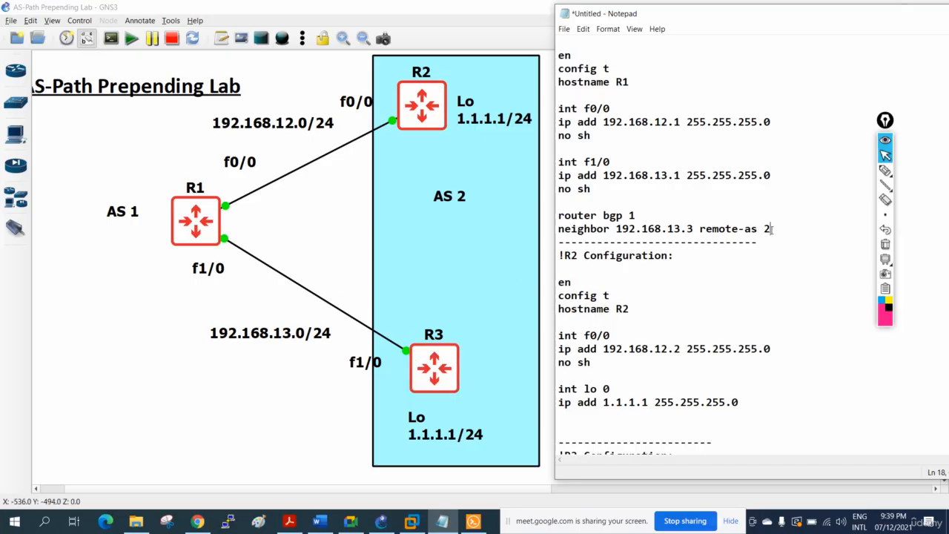
Duplicate the R1 block's "neighbor 192.168.13.3 remote-as 2" line directly beneath itself.
{"action": "left_click_drag", "start_coordinate": [774, 228], "coordinate": [558, 215]}
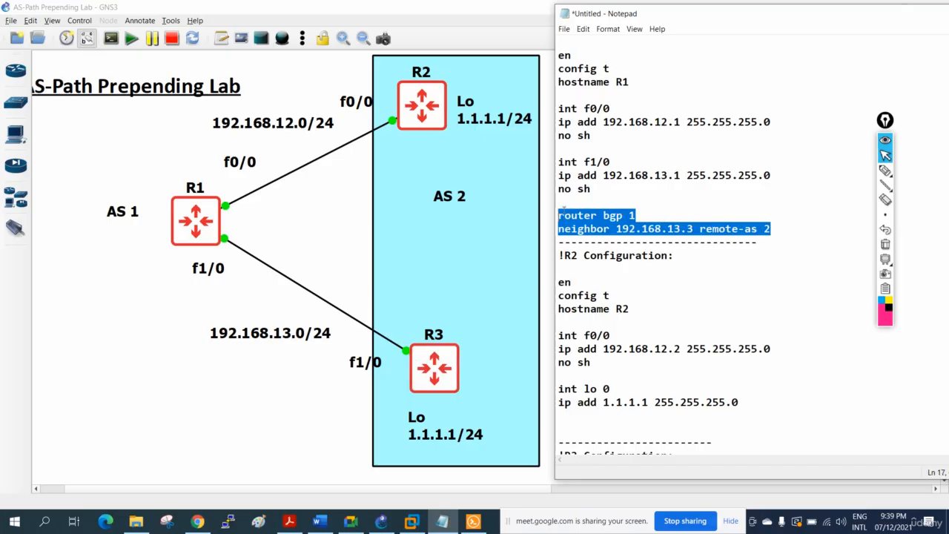
{"action": "right_click", "coordinate": [569, 216]}
{"action": "left_click", "coordinate": [593, 245]}
{"action": "left_click", "coordinate": [775, 229]}
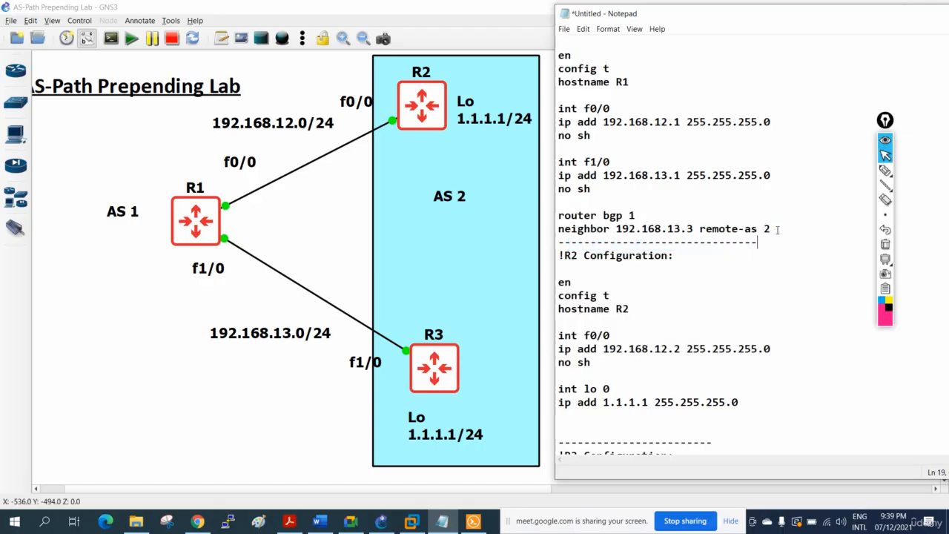
{"action": "left_click_drag", "start_coordinate": [775, 229], "coordinate": [556, 234]}
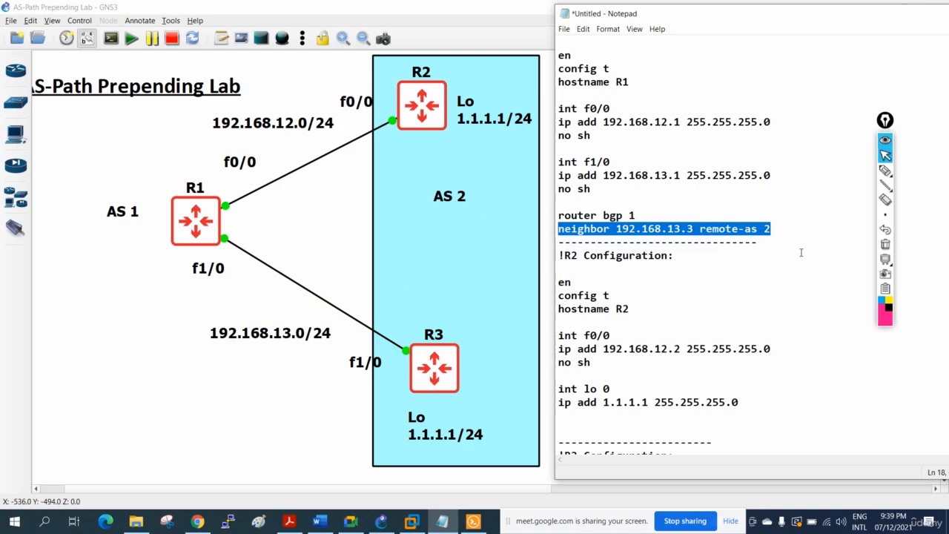
{"action": "left_click", "coordinate": [791, 230]}
{"action": "key", "text": "Return"}
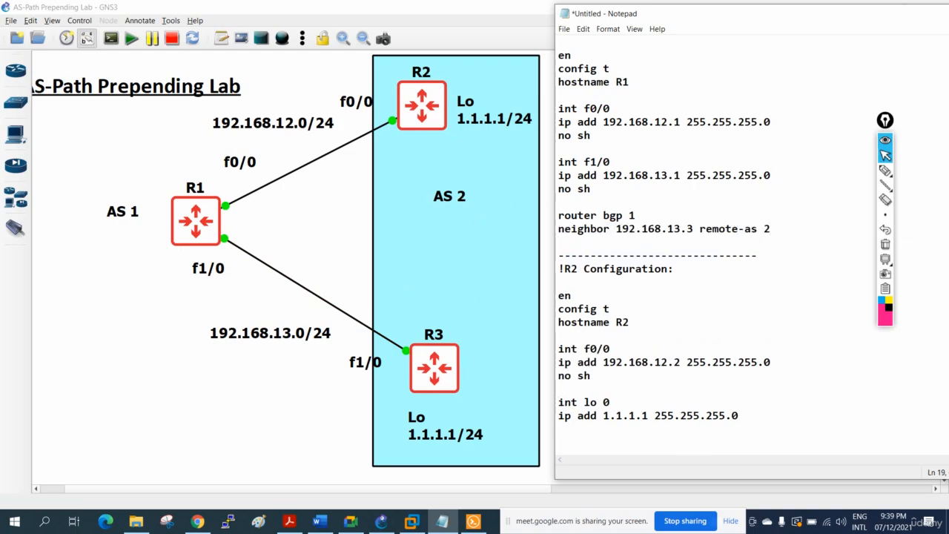
{"action": "key", "text": "ctrl+v"}
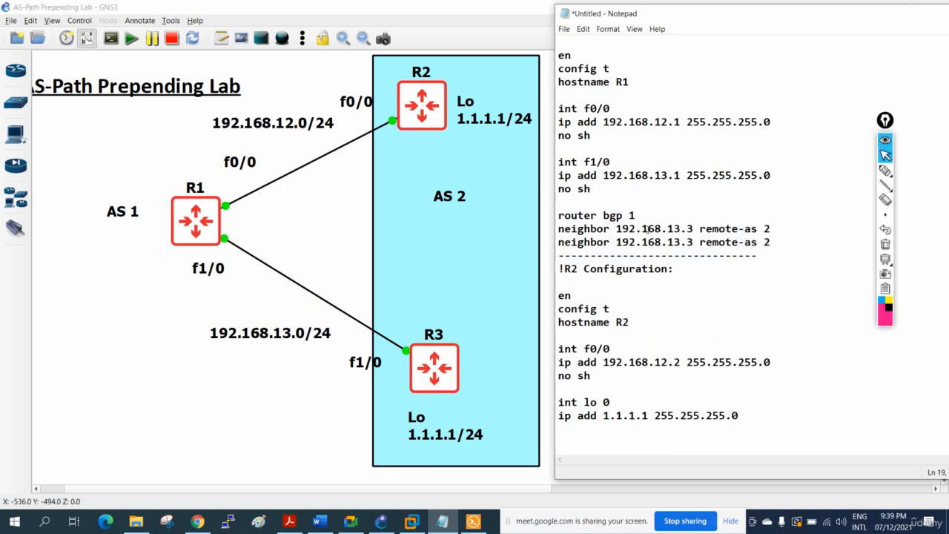
Change the neighbor address in the duplicated R1 line to 192.168.12.2.
{"action": "left_click", "coordinate": [675, 241]}
{"action": "key", "text": "BackSpace"}
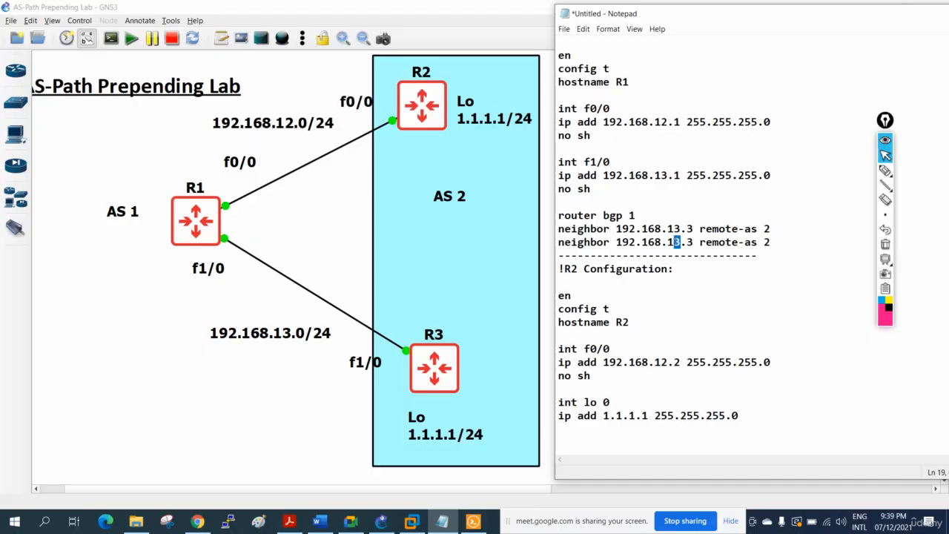
{"action": "type", "text": "2"}
{"action": "left_click_drag", "start_coordinate": [694, 242], "coordinate": [686, 242]}
{"action": "type", "text": "2"}
Copy the three BGP lines from the R1 block and paste them below the loopback settings in the R2 block.
{"action": "scroll", "coordinate": [679, 353], "scroll_direction": "down", "scroll_amount": 2}
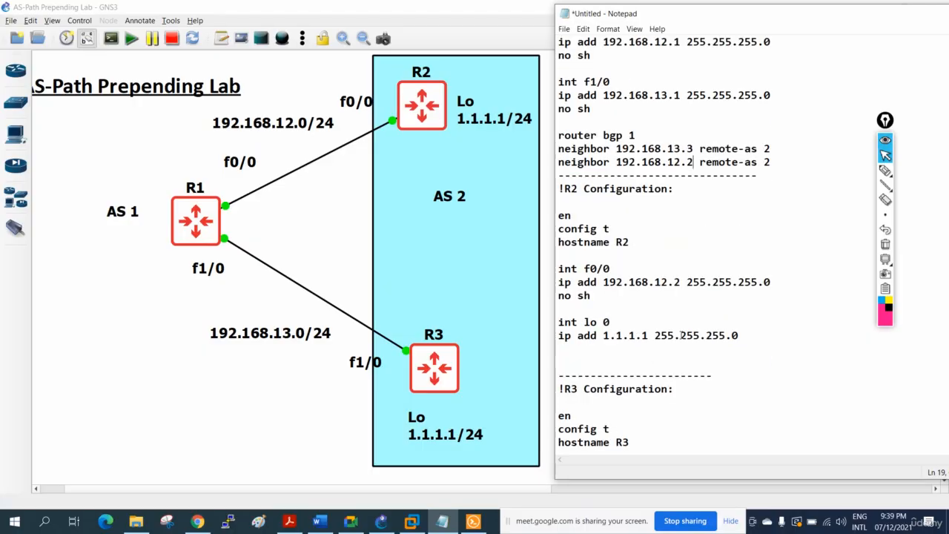
{"action": "left_click_drag", "start_coordinate": [777, 165], "coordinate": [553, 138]}
{"action": "right_click", "coordinate": [593, 147]}
{"action": "left_click", "coordinate": [619, 176]}
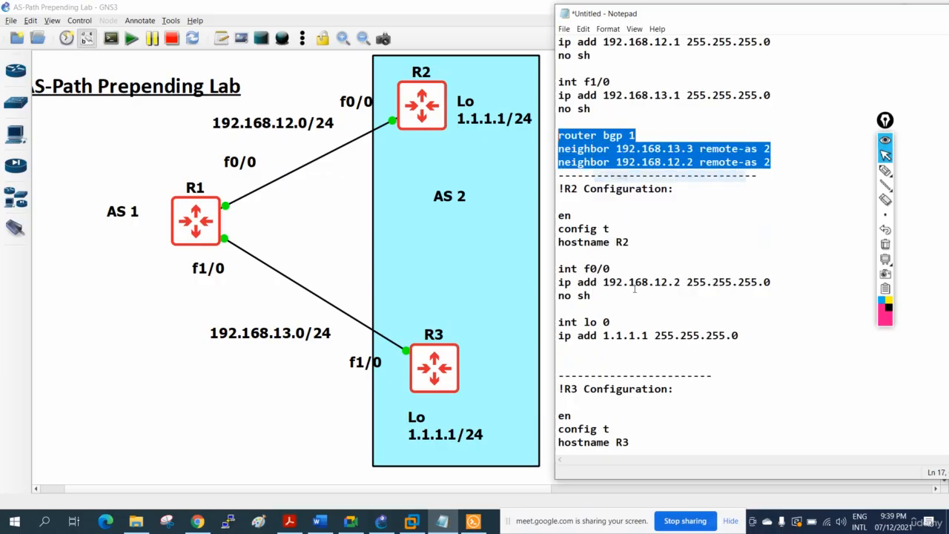
{"action": "left_click", "coordinate": [618, 347]}
{"action": "key", "text": "Return"}
{"action": "key", "text": "ctrl+v"}
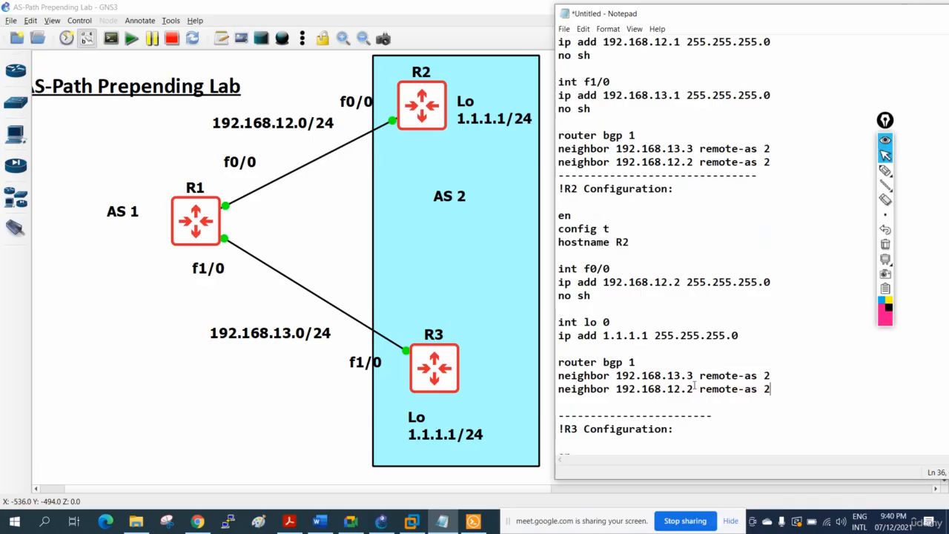
Change the last neighbor line in the R2 block to "neighbor 192.168.12.1 remote-as 1".
{"action": "left_click_drag", "start_coordinate": [694, 389], "coordinate": [689, 389]}
{"action": "type", "text": "1"}
{"action": "left_click_drag", "start_coordinate": [774, 389], "coordinate": [527, 364]}
{"action": "type", "text": "1"}
Delete only the "neighbor 192.168.13.3 remote-as 2" line from the R2 block, keeping its router bgp line.
{"action": "key", "text": "Delete"}
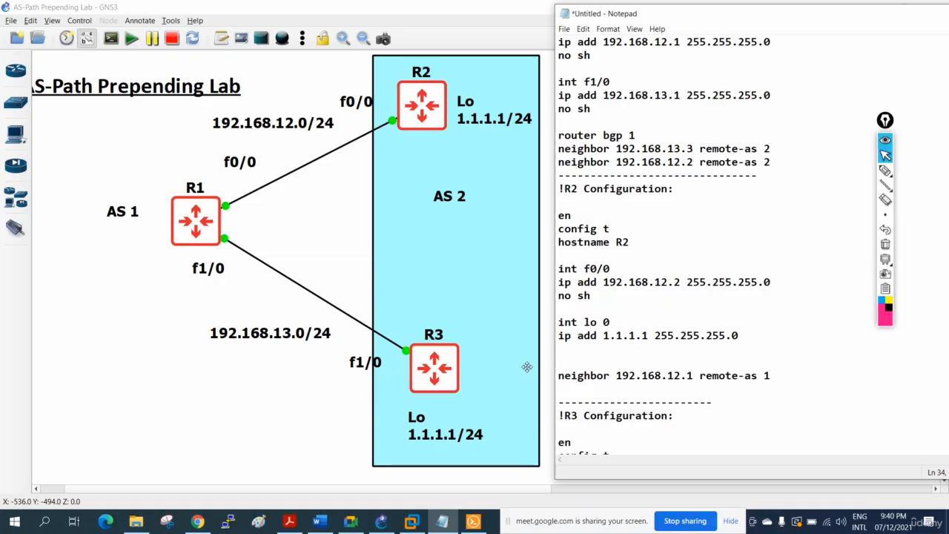
{"action": "key", "text": "ctrl+z"}
{"action": "left_click", "coordinate": [629, 364]}
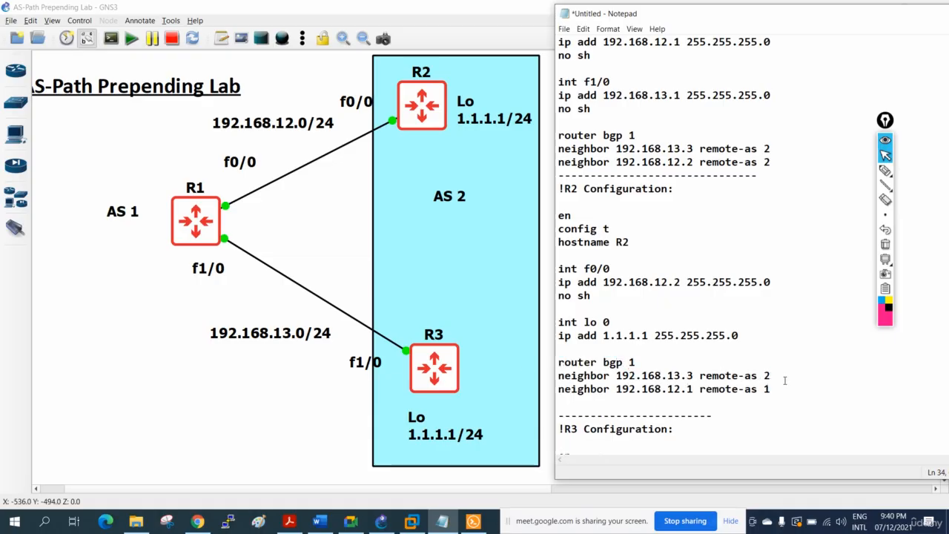
{"action": "left_click_drag", "start_coordinate": [785, 381], "coordinate": [554, 380]}
{"action": "key", "text": "Delete"}
{"action": "key", "text": "Delete"}
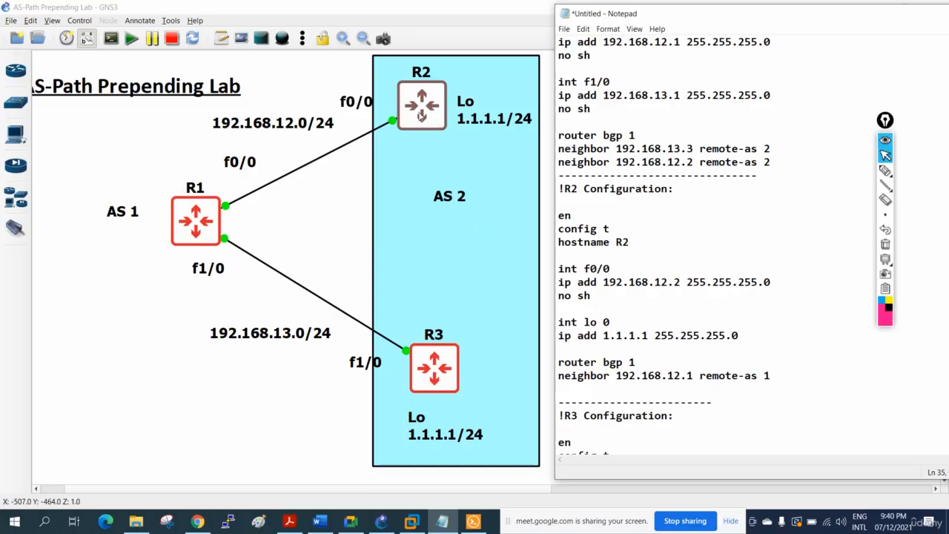
Set the R2 block's BGP process to AS 2 and add the line "network 1.1.1.0 mask 255.255.255.0".
{"action": "double_click", "coordinate": [632, 362]}
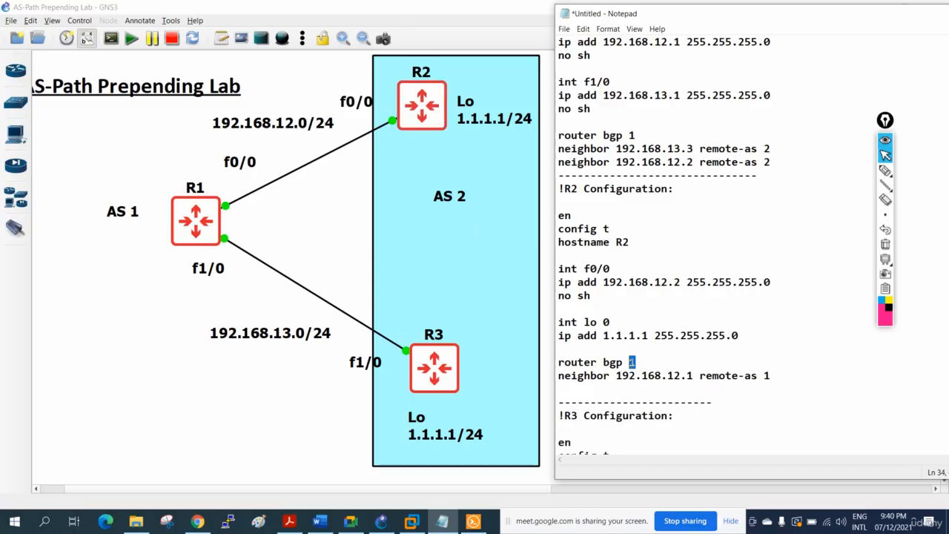
{"action": "key", "text": "BackSpace"}
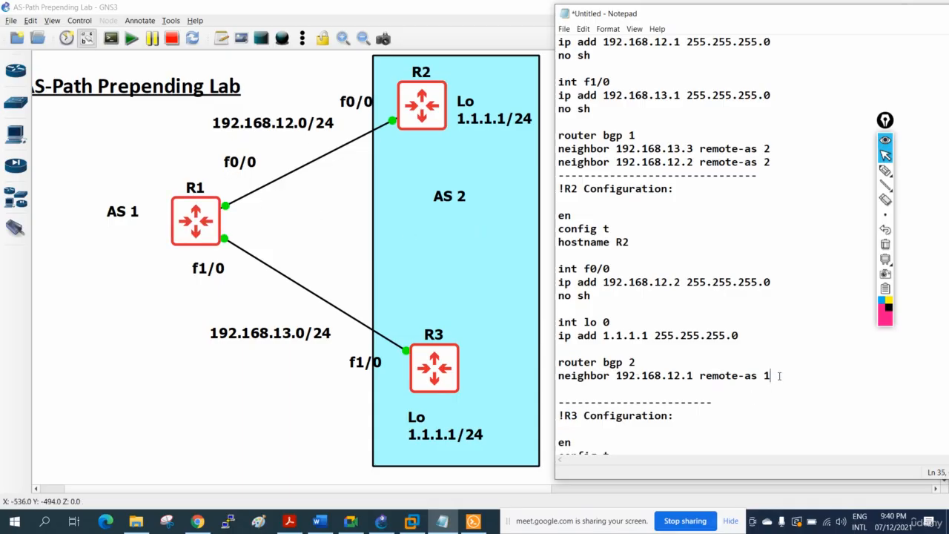
{"action": "key", "text": "Return"}
{"action": "type", "text": "network"}
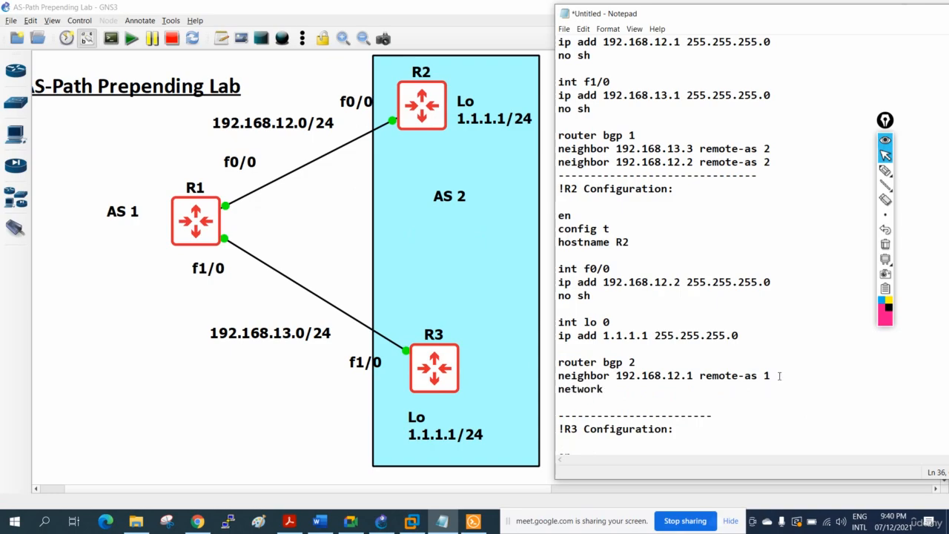
{"action": "type", "text": " 1.1.1.0 mask 255.255"}
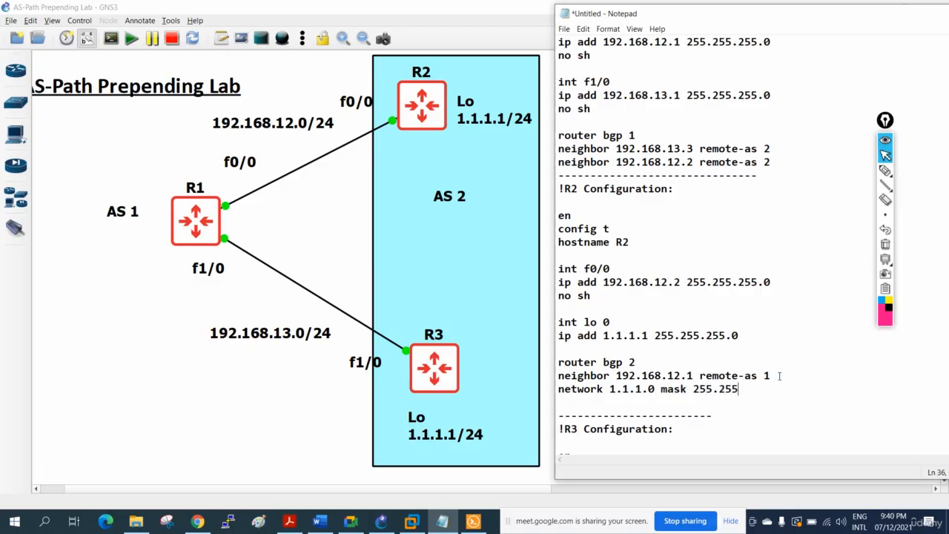
{"action": "type", "text": ".255.255.0"}
{"action": "key", "text": "Return"}
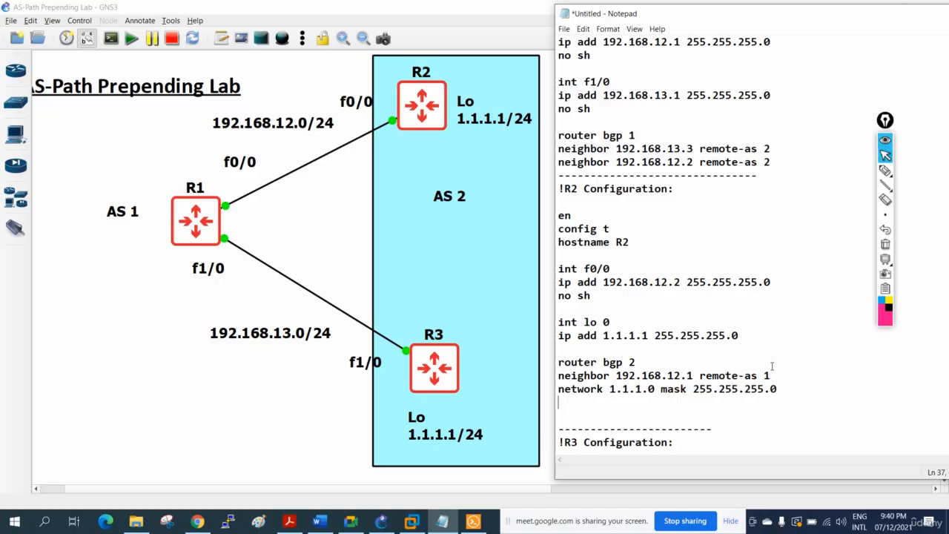
Copy the R2 block's router bgp, neighbor and network lines and paste them at the end of the R3 block.
{"action": "left_click_drag", "start_coordinate": [796, 394], "coordinate": [558, 363]}
{"action": "right_click", "coordinate": [586, 367]}
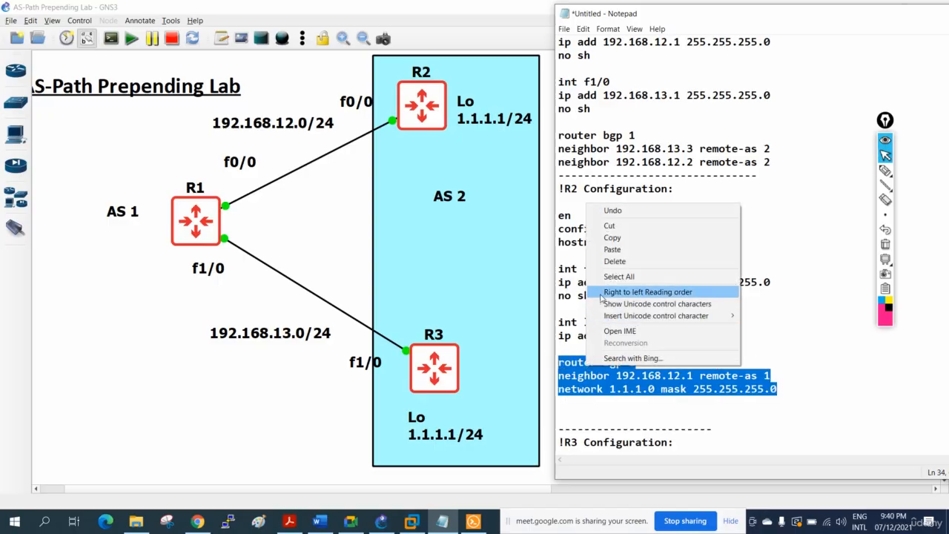
{"action": "left_click", "coordinate": [624, 237]}
{"action": "scroll", "coordinate": [650, 333], "scroll_direction": "down", "scroll_amount": 5}
{"action": "left_click", "coordinate": [595, 420]}
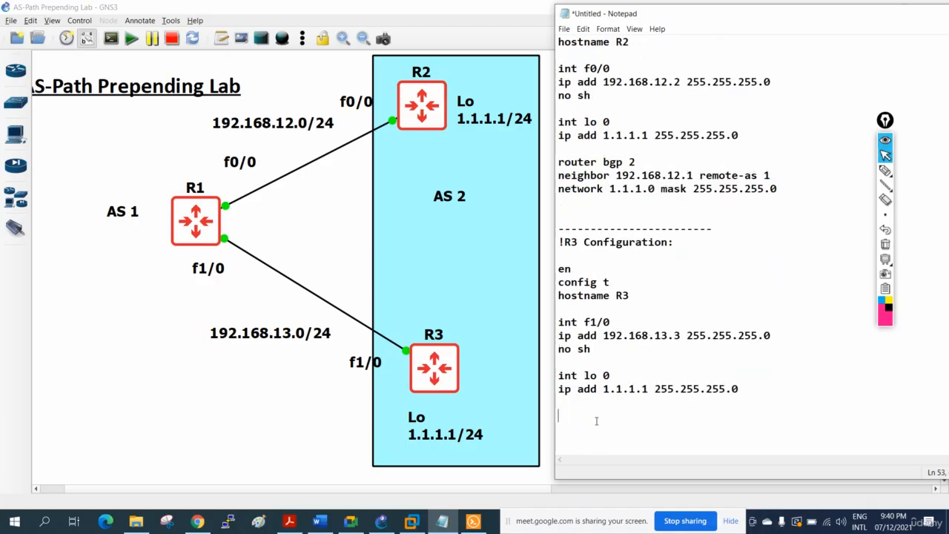
{"action": "key", "text": "ctrl+v"}
{"action": "scroll", "coordinate": [626, 413], "scroll_direction": "down", "scroll_amount": 1}
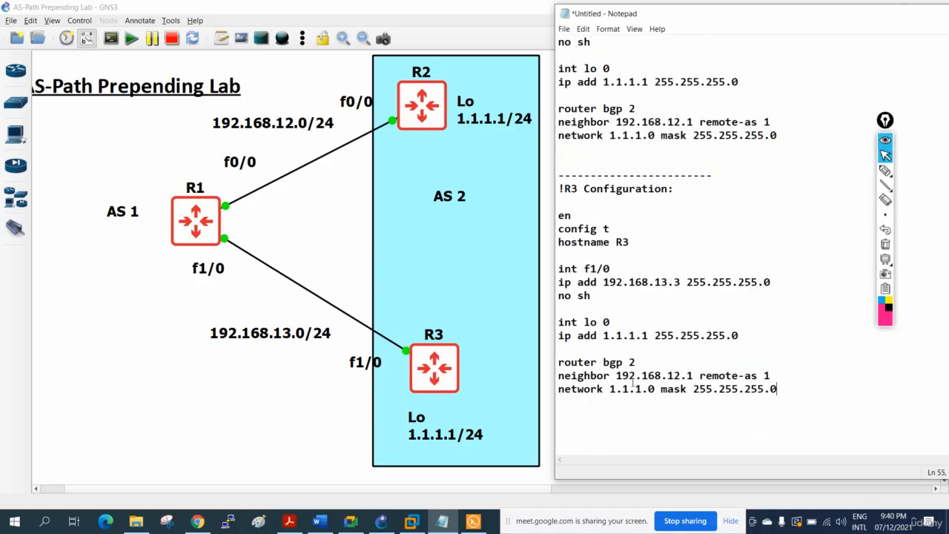
Change the neighbor address in the R3 block's BGP lines to 192.168.13.1.
{"action": "left_click_drag", "start_coordinate": [636, 362], "coordinate": [558, 362]}
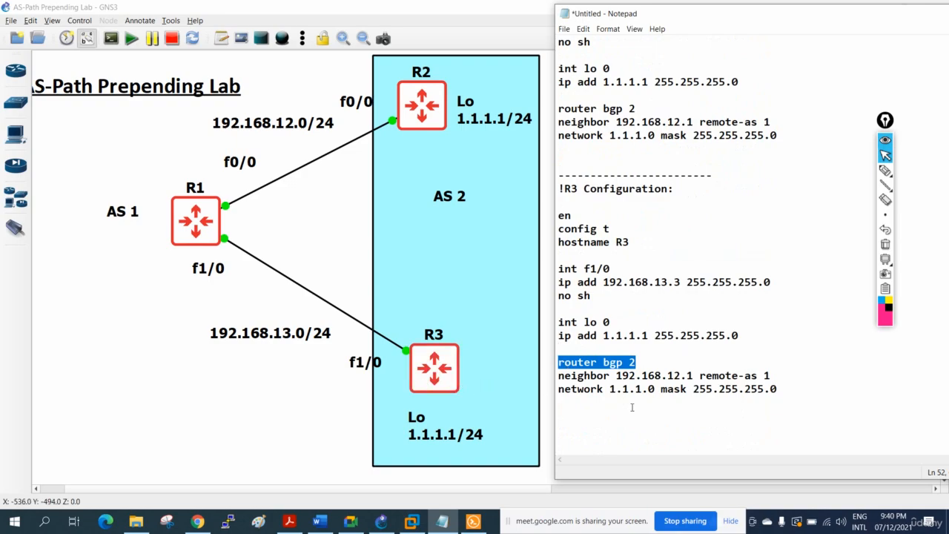
{"action": "left_click_drag", "start_coordinate": [680, 376], "coordinate": [675, 376]}
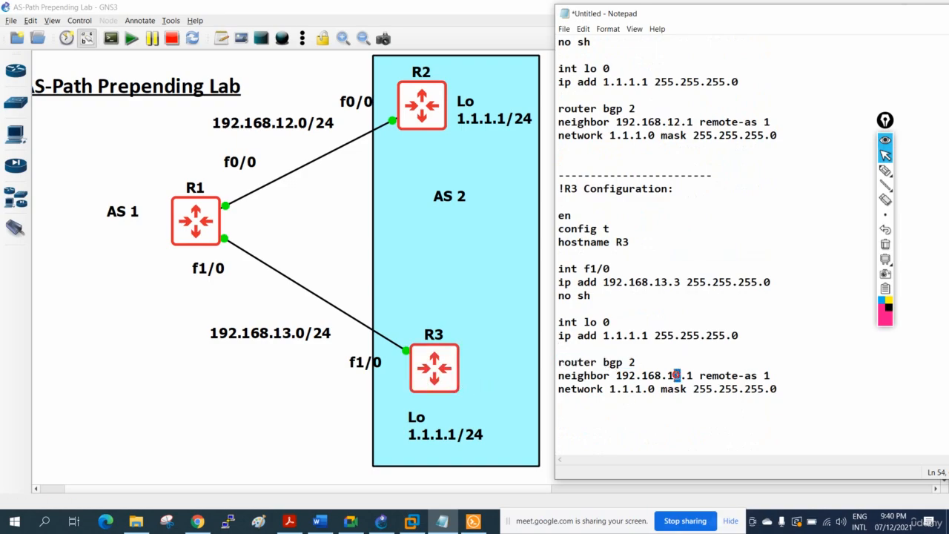
{"action": "type", "text": "3"}
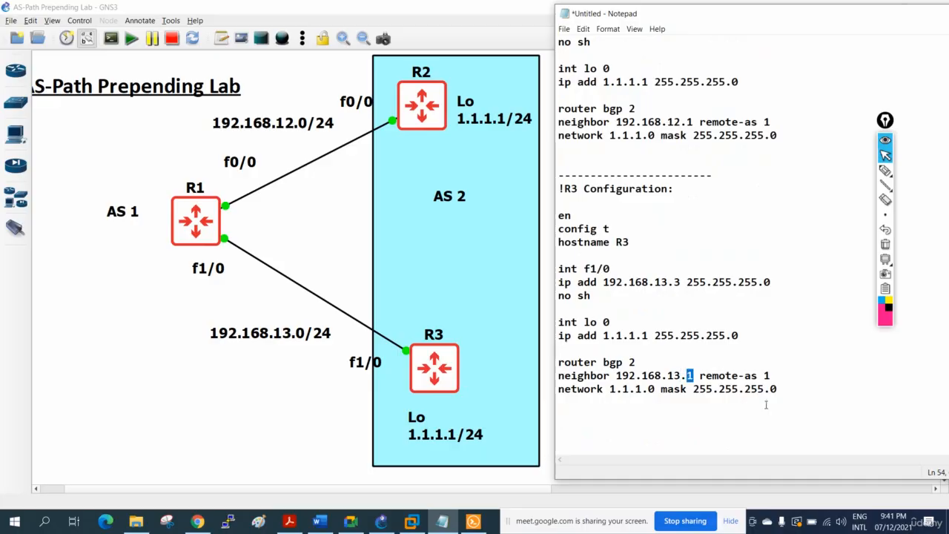
{"action": "left_click_drag", "start_coordinate": [771, 376], "coordinate": [764, 376]}
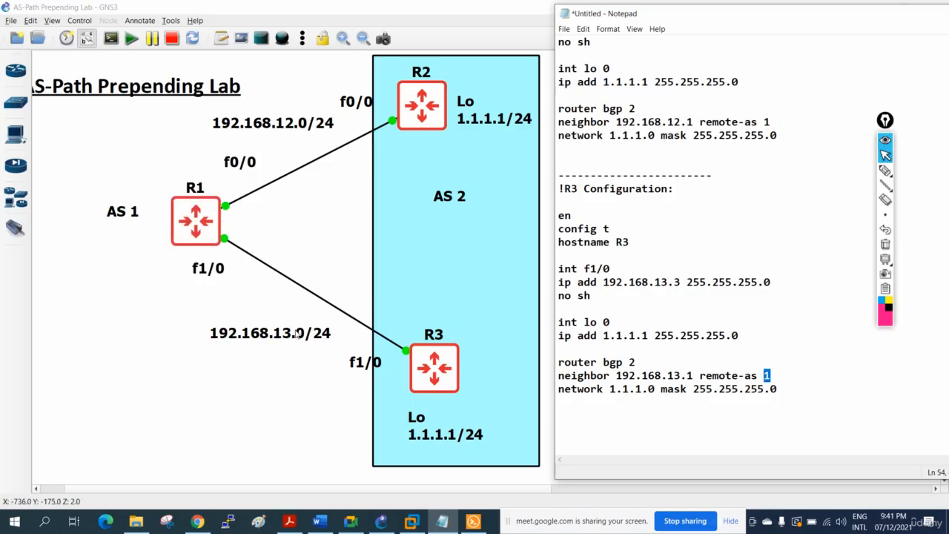
{"action": "left_click", "coordinate": [708, 391]}
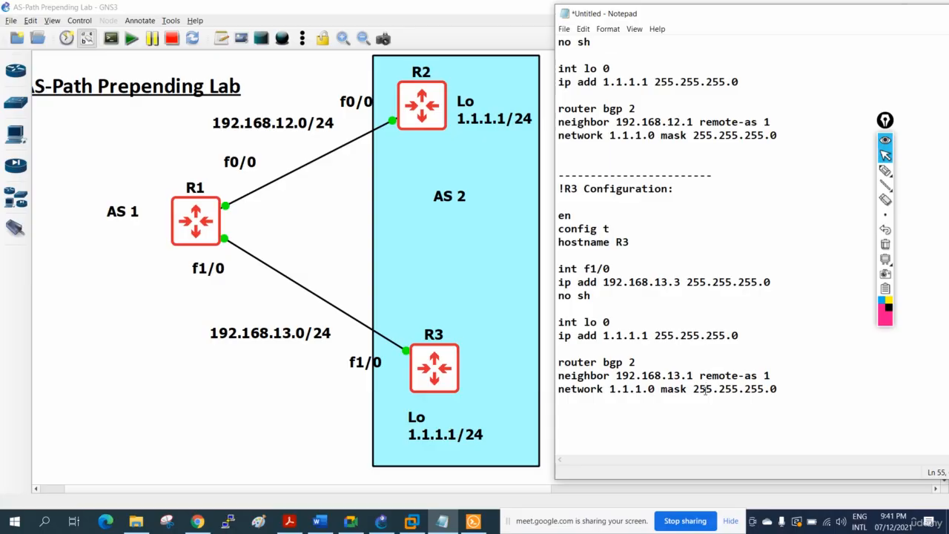
{"action": "scroll", "coordinate": [695, 330], "scroll_direction": "up", "scroll_amount": 3}
{"action": "left_click_drag", "start_coordinate": [796, 263], "coordinate": [559, 229]}
{"action": "right_click", "coordinate": [583, 236]}
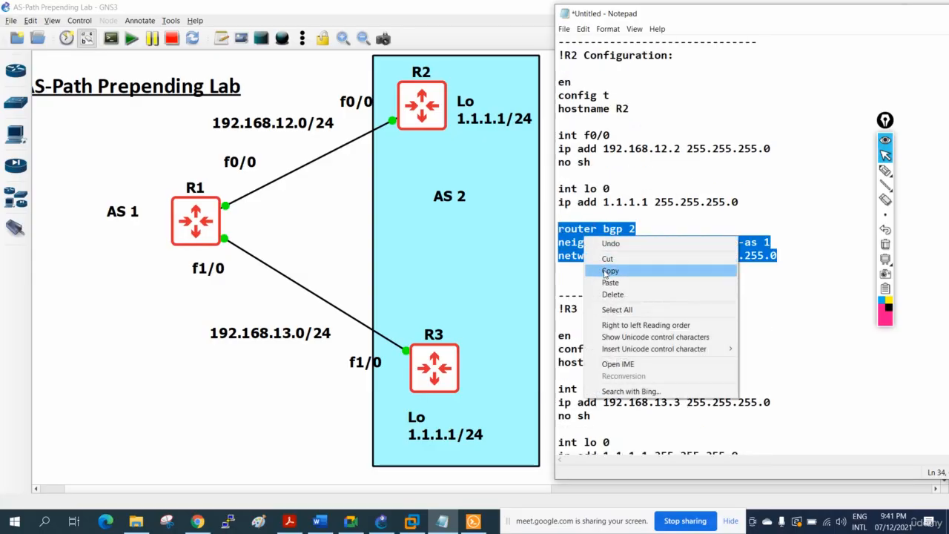
{"action": "left_click", "coordinate": [607, 271]}
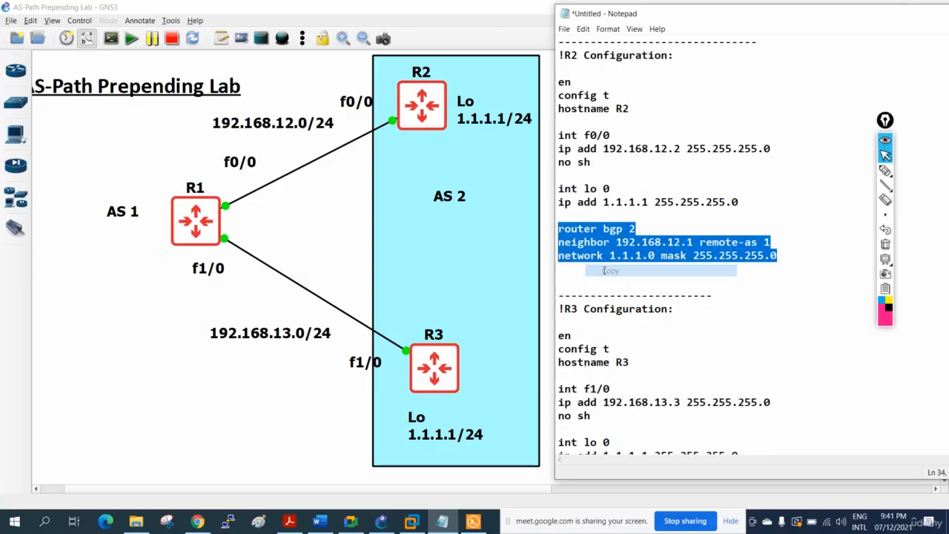
Bring up the Solar-PuTTY consoles, and copy the R1 block's router bgp 1 and two neighbor lines from the Notepad text.
{"action": "left_click", "coordinate": [474, 522]}
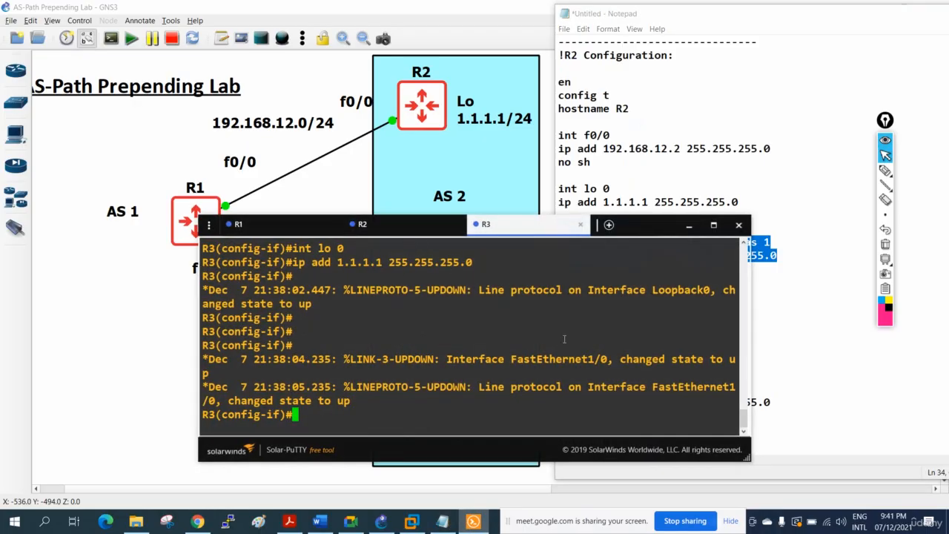
{"action": "left_click", "coordinate": [828, 323]}
{"action": "scroll", "coordinate": [827, 323], "scroll_direction": "up", "scroll_amount": 6}
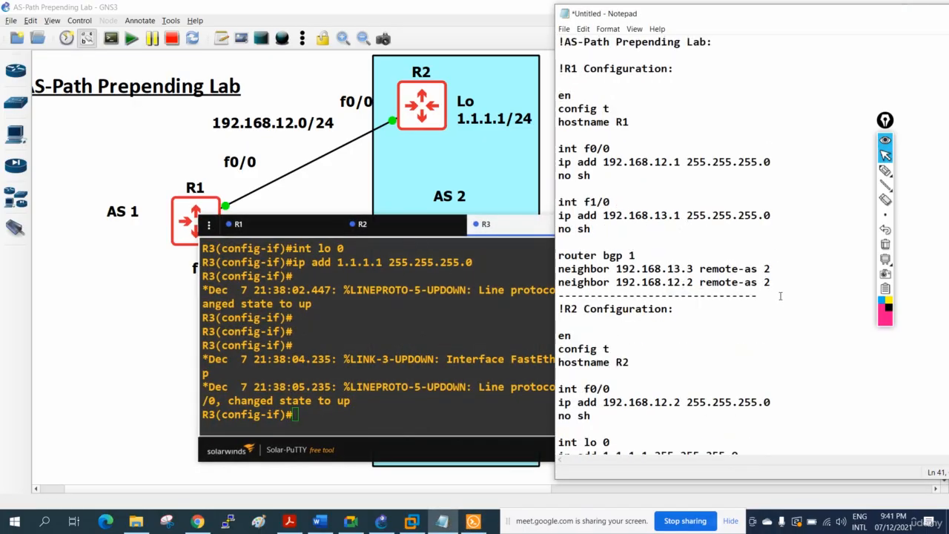
{"action": "mouse_move", "coordinate": [780, 296]}
{"action": "left_mouse_down"}
{"action": "mouse_move", "coordinate": [640, 269]}
{"action": "mouse_move", "coordinate": [560, 269]}
{"action": "mouse_move", "coordinate": [562, 257]}
{"action": "mouse_move", "coordinate": [583, 283]}
{"action": "mouse_move", "coordinate": [775, 285]}
{"action": "left_mouse_up"}
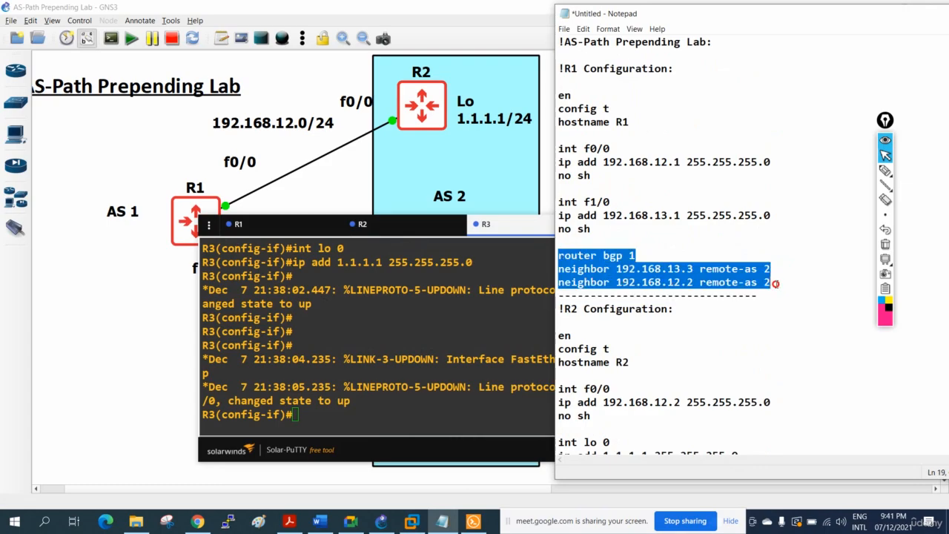
{"action": "right_click", "coordinate": [734, 278]}
{"action": "left_click", "coordinate": [762, 312]}
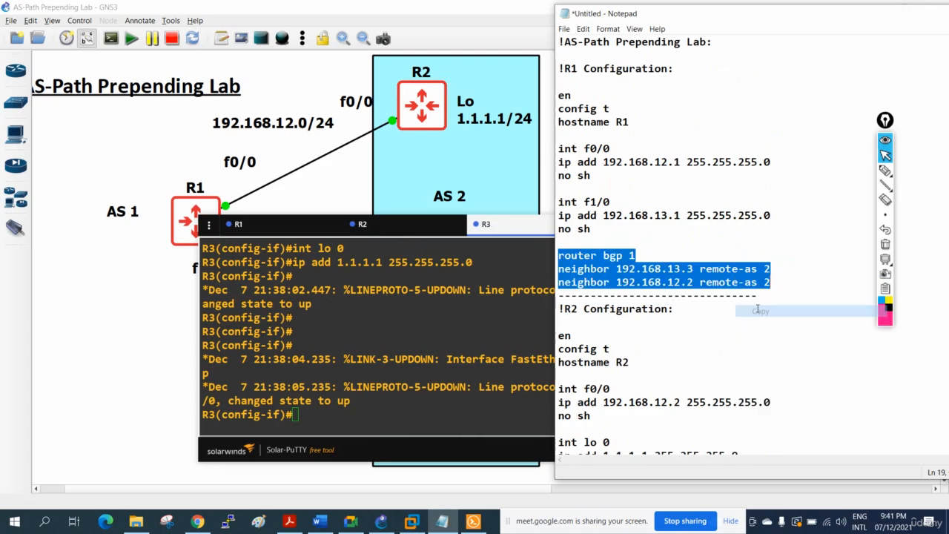
Exit interface configuration in R1's console and apply the copied BGP lines: AS 1 with neighbors 192.168.13.3 and 192.168.12.2, remote-as 2.
{"action": "left_click", "coordinate": [279, 231]}
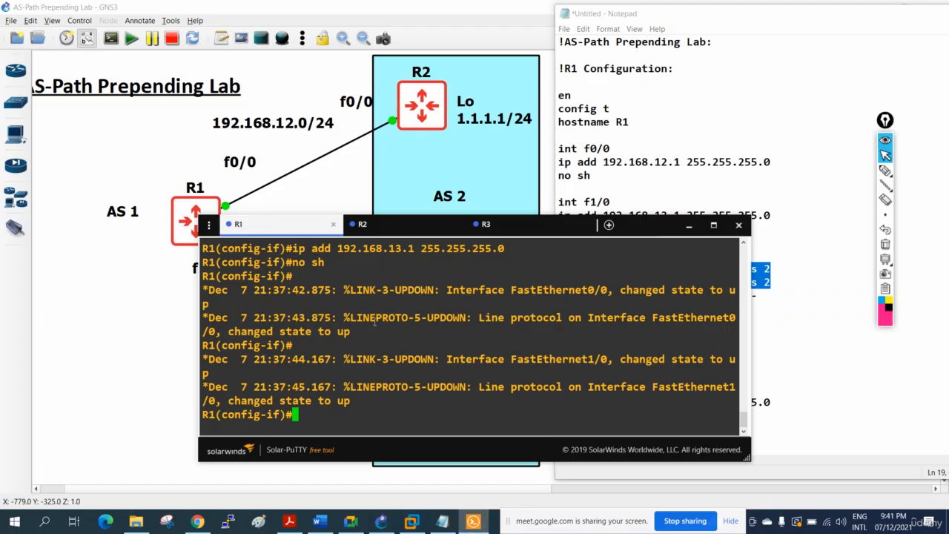
{"action": "type", "text": "exit"}
{"action": "key", "text": "Return"}
{"action": "key", "text": "Return"}
{"action": "key", "text": "Return"}
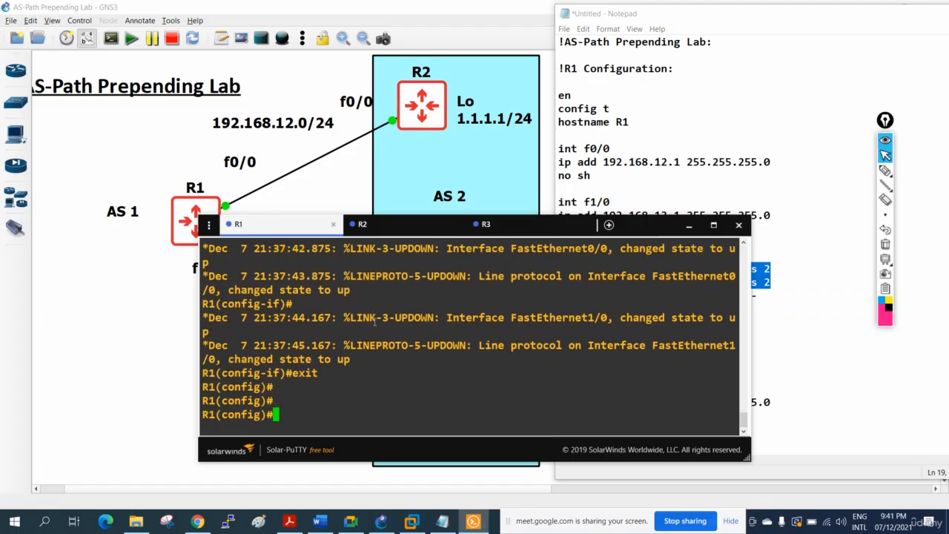
{"action": "key", "text": "Return"}
{"action": "key", "text": "Return"}
{"action": "key", "text": "Return"}
{"action": "key", "text": "Return"}
{"action": "key", "text": "Return"}
{"action": "key", "text": "Return"}
{"action": "key", "text": "Return"}
{"action": "key", "text": "Return"}
{"action": "key", "text": "Return"}
{"action": "key", "text": "Return"}
{"action": "right_click", "coordinate": [391, 333]}
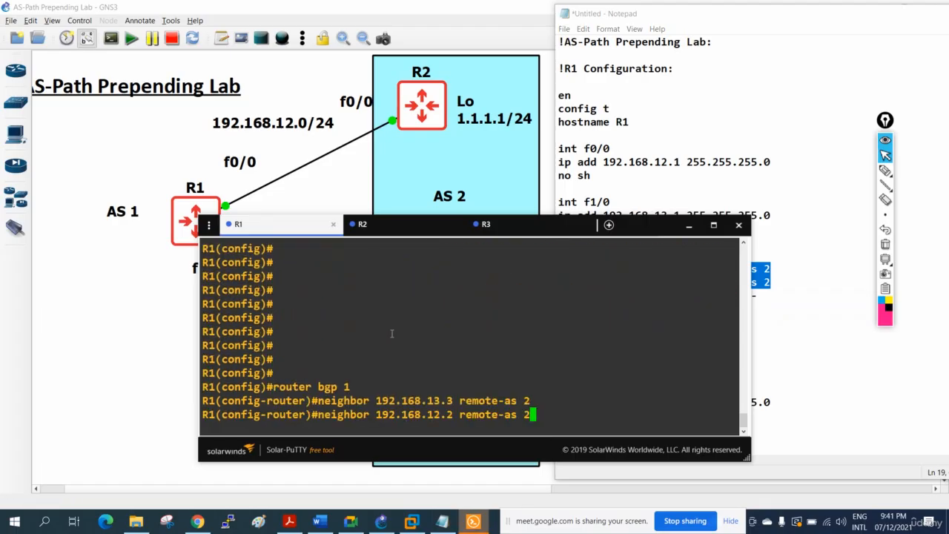
{"action": "key", "text": "Return"}
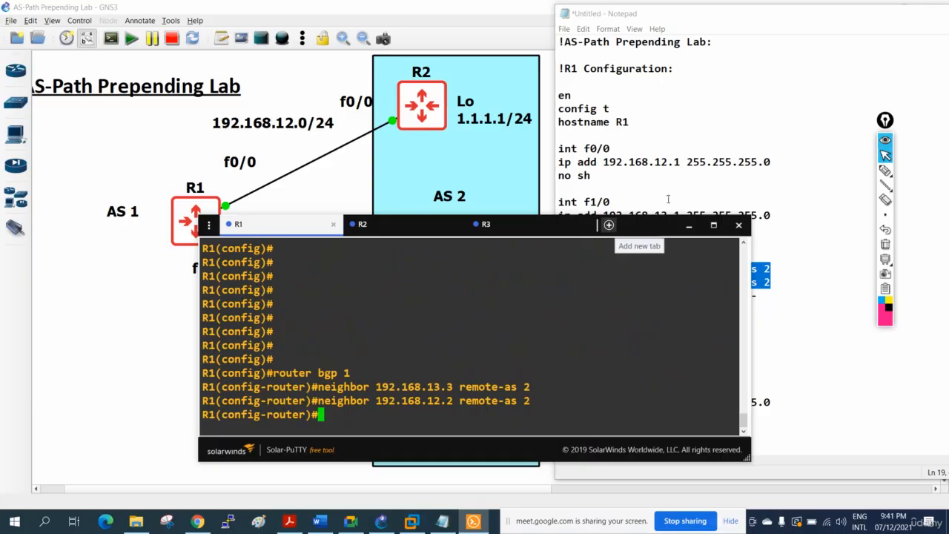
Copy the R2 block's router bgp 2, neighbor and network lines from the Notepad text.
{"action": "left_click", "coordinate": [667, 199]}
{"action": "scroll", "coordinate": [740, 335], "scroll_direction": "down", "scroll_amount": 4}
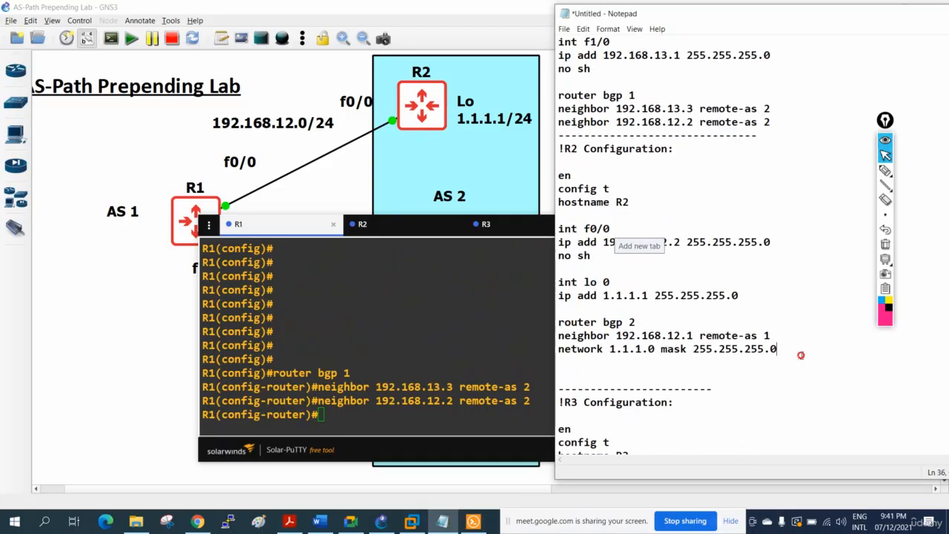
{"action": "left_click_drag", "start_coordinate": [801, 353], "coordinate": [558, 324]}
{"action": "right_click", "coordinate": [608, 323]}
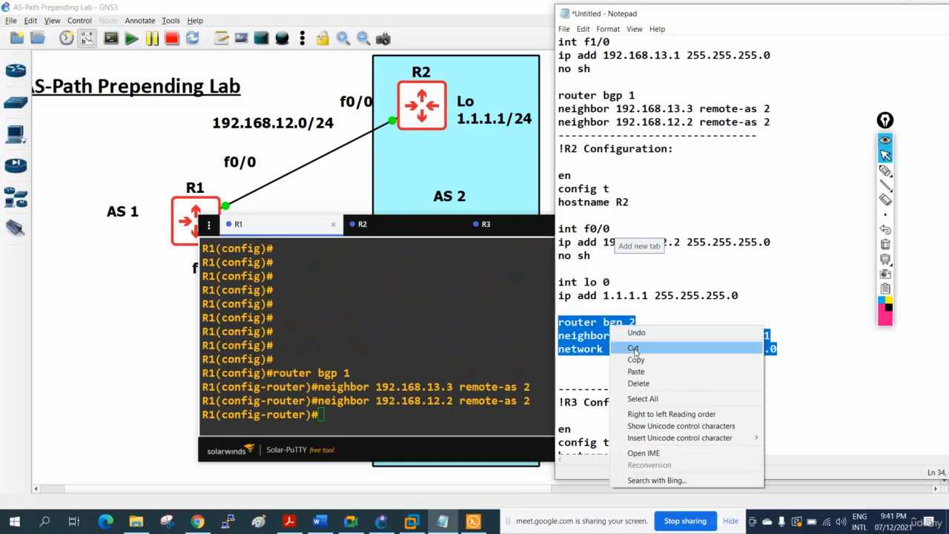
{"action": "left_click", "coordinate": [639, 357]}
Exit interface configuration in R2's console and apply BGP AS 2 with neighbor 192.168.12.1 remote-as 1 and network 1.1.1.0 mask 255.255.255.0.
{"action": "left_click", "coordinate": [396, 227]}
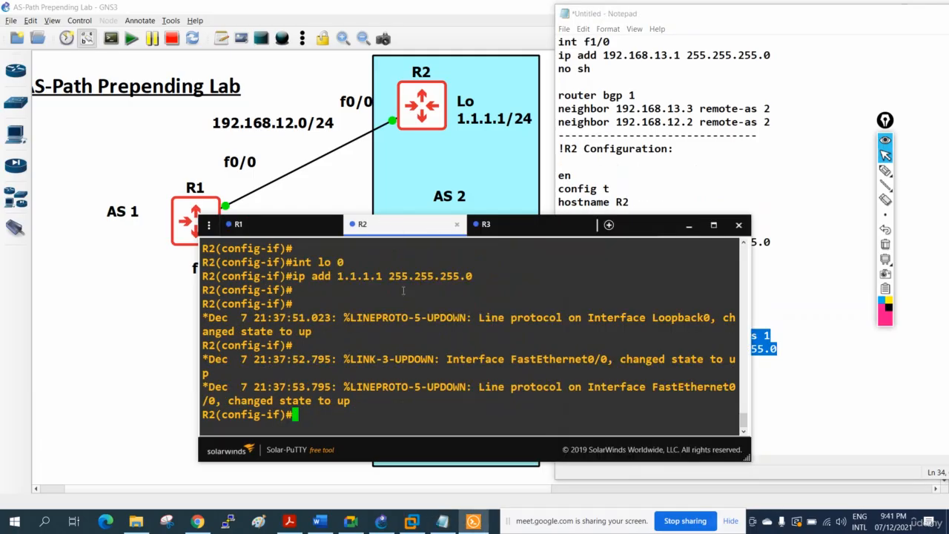
{"action": "type", "text": "exit"}
{"action": "key", "text": "Return"}
{"action": "key", "text": "Return"}
{"action": "right_click", "coordinate": [391, 321]}
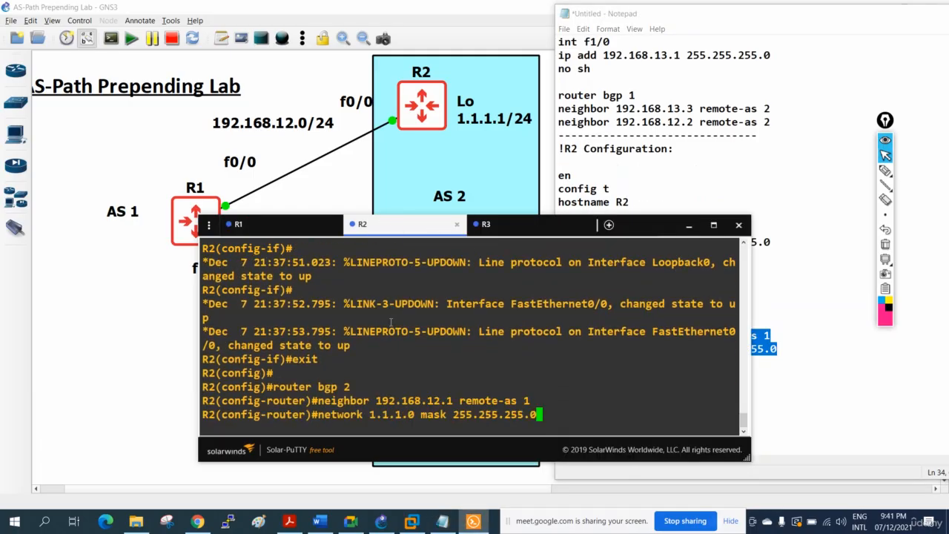
{"action": "key", "text": "Return"}
Copy the R3 block's router bgp 2, neighbor and network lines from the Notepad text.
{"action": "left_click", "coordinate": [630, 244]}
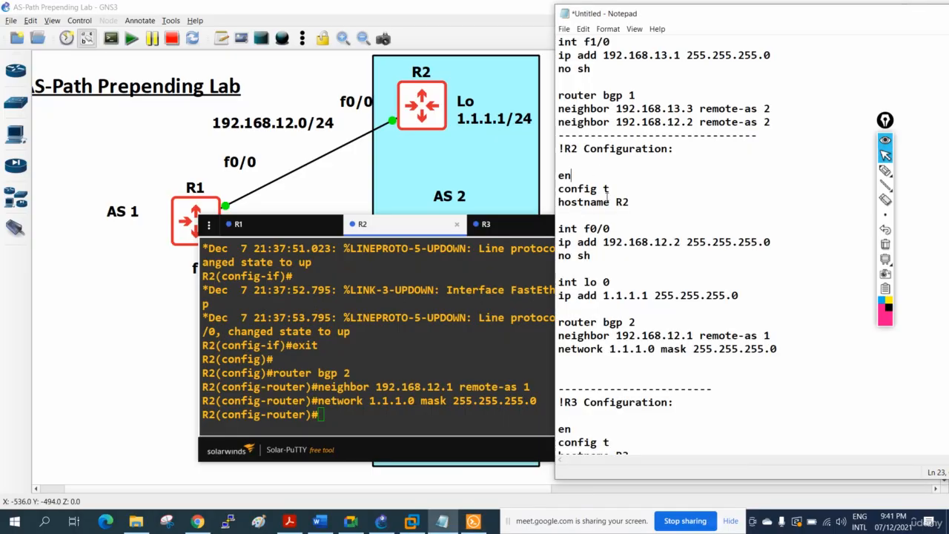
{"action": "scroll", "coordinate": [630, 244], "scroll_direction": "down", "scroll_amount": 5}
{"action": "left_click_drag", "start_coordinate": [777, 390], "coordinate": [558, 362]}
{"action": "right_click", "coordinate": [573, 363]}
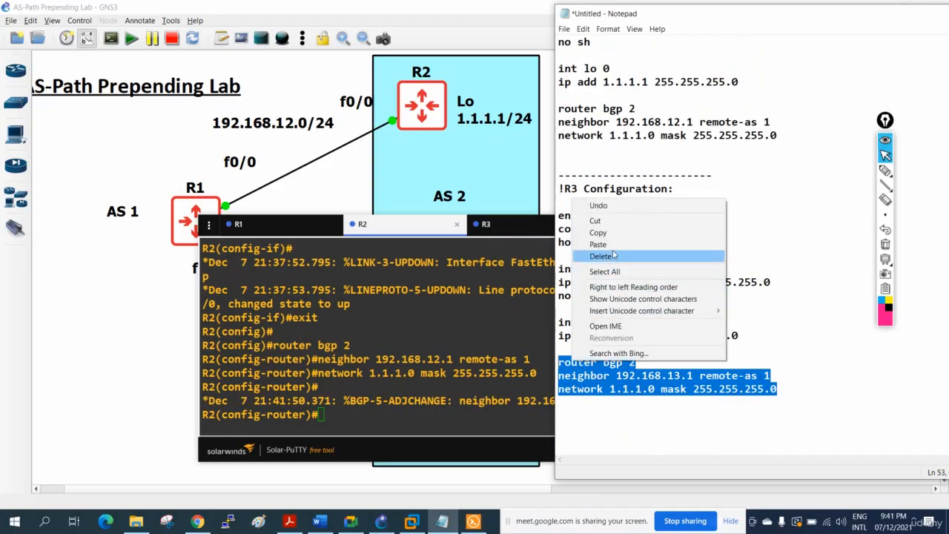
{"action": "left_click", "coordinate": [615, 233]}
Exit interface configuration in R3's console and apply BGP AS 2 with neighbor 192.168.13.1 remote-as 1 and network 1.1.1.0 mask 255.255.255.0.
{"action": "left_click", "coordinate": [519, 226]}
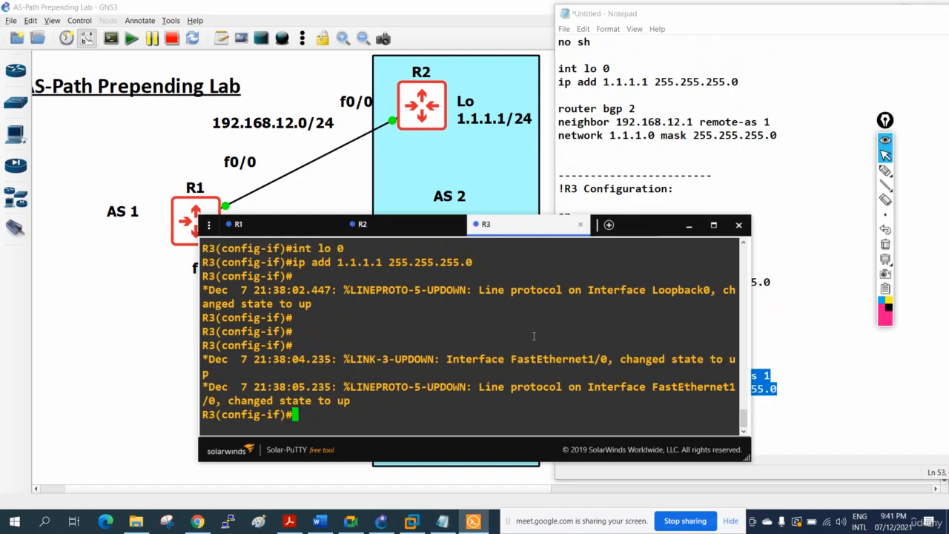
{"action": "type", "text": "exit"}
{"action": "key", "text": "Return"}
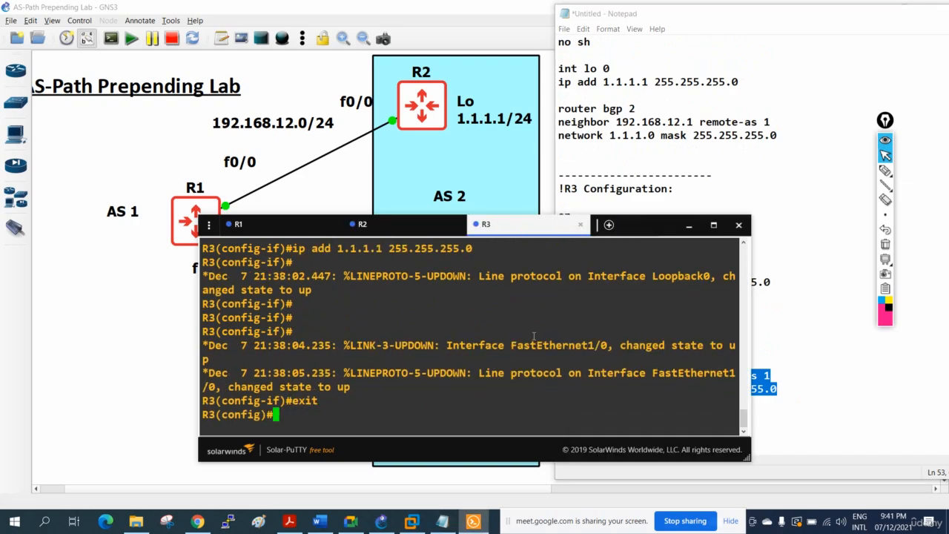
{"action": "key", "text": "Return"}
{"action": "key", "text": "Return"}
{"action": "key", "text": "Return"}
{"action": "right_click", "coordinate": [519, 371]}
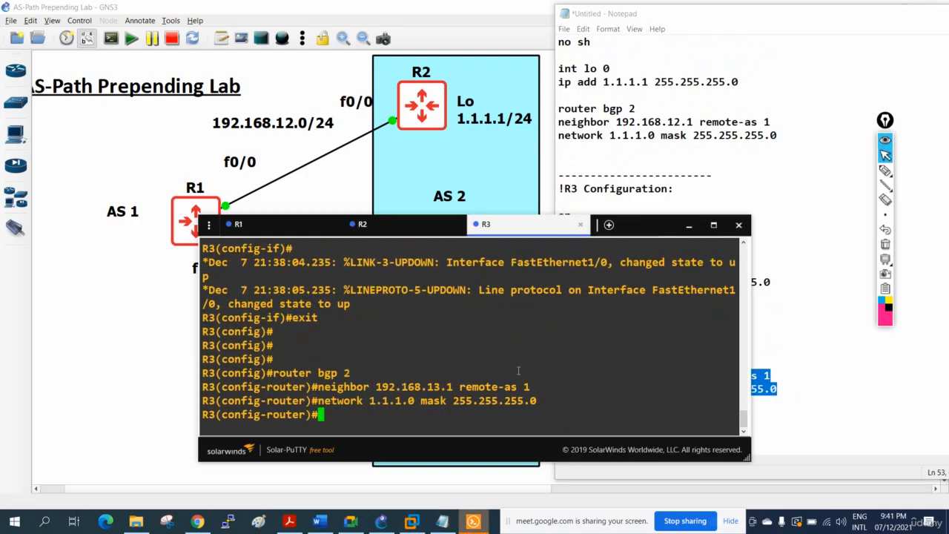
{"action": "key", "text": "Return"}
{"action": "key", "text": "Return"}
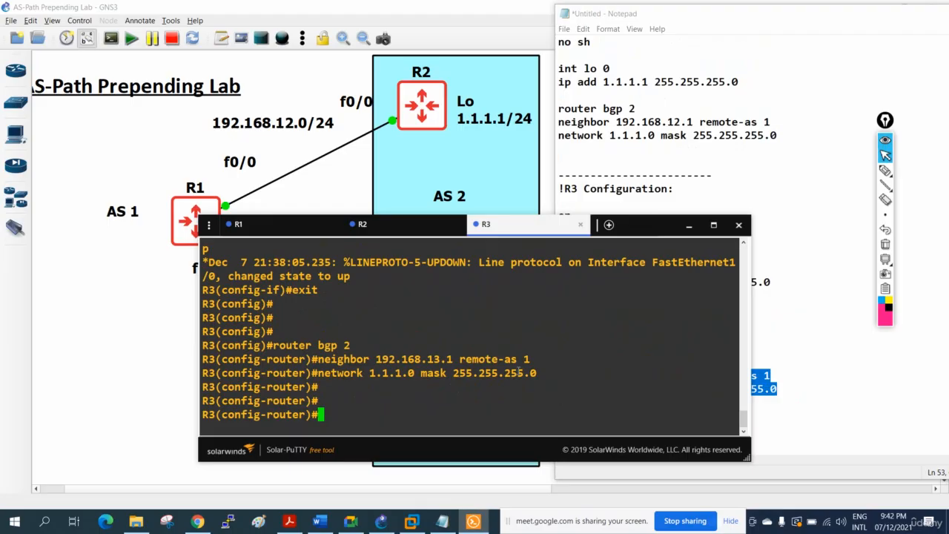
Maximize the console window and return R1 from router configuration to privileged EXEC mode.
{"action": "left_click", "coordinate": [714, 225]}
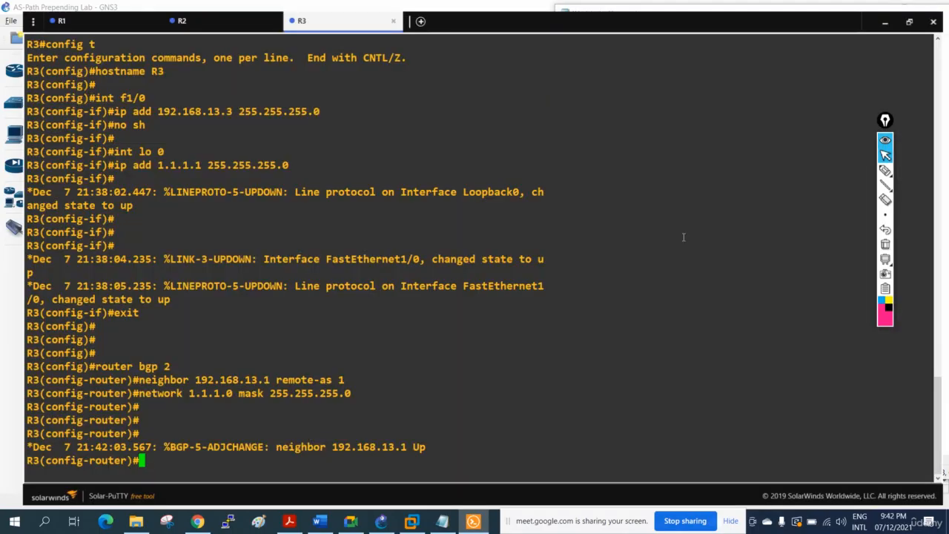
{"action": "left_click", "coordinate": [78, 15]}
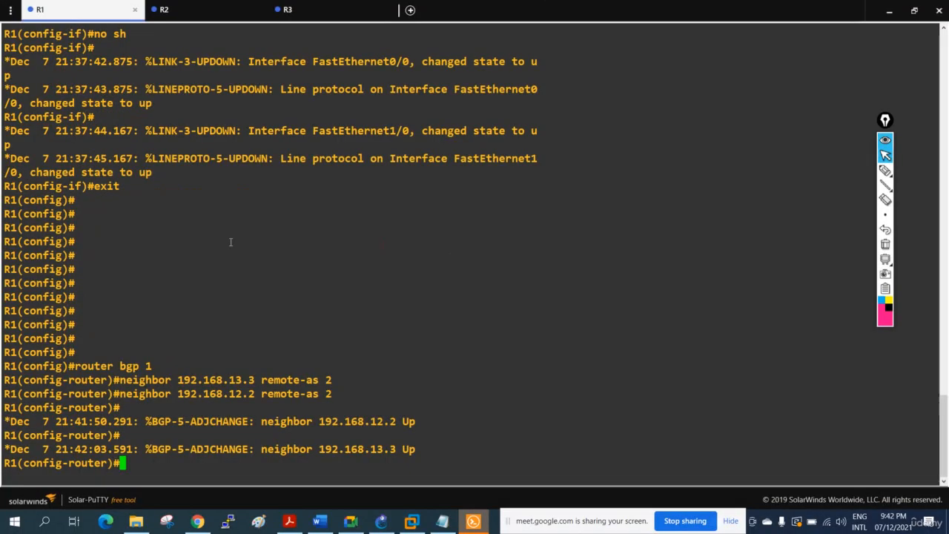
{"action": "key", "text": "ctrl+z"}
{"action": "key", "text": "Return"}
{"action": "key", "text": "Return"}
Check R1's BGP table with "sh ip bgp", running the command a second time.
{"action": "key", "text": "Return"}
{"action": "key", "text": "Return"}
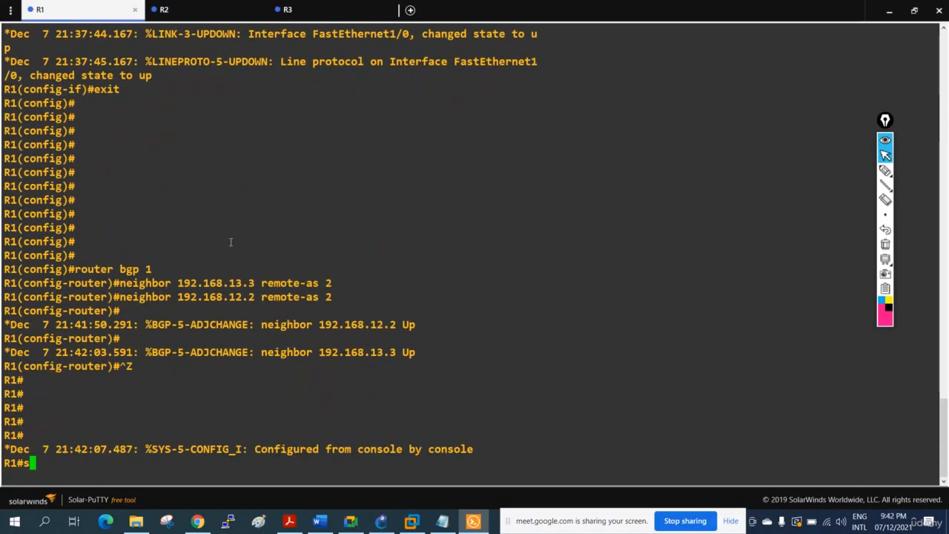
{"action": "type", "text": "sh ip bgp"}
{"action": "key", "text": "Return"}
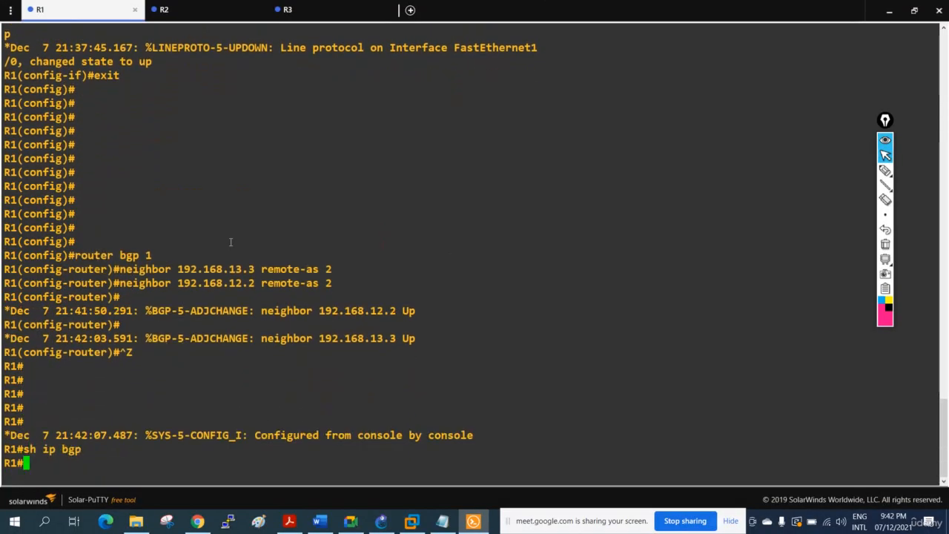
{"action": "key", "text": "Return"}
{"action": "key", "text": "Return"}
{"action": "key", "text": "Return"}
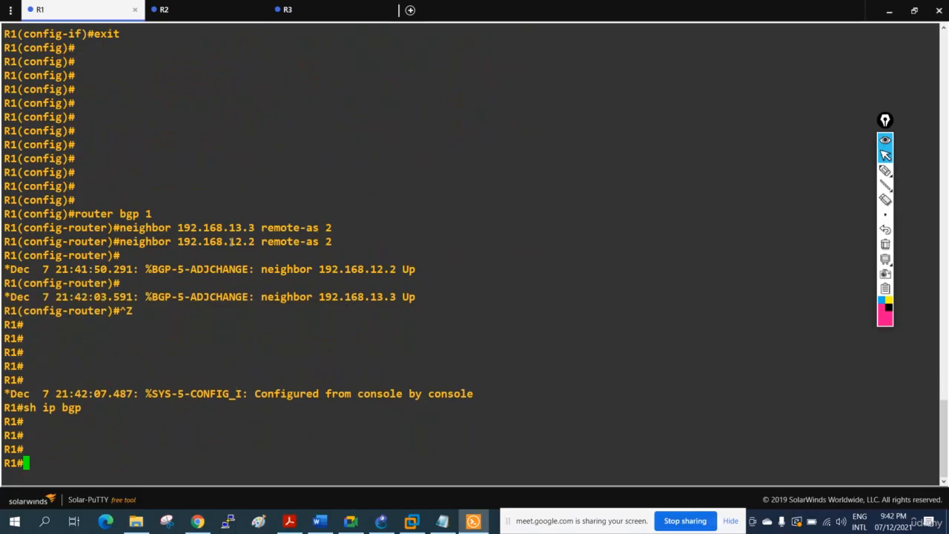
{"action": "type", "text": "sh ip gp"}
{"action": "type", "text": "bgp"}
{"action": "key", "text": "Return"}
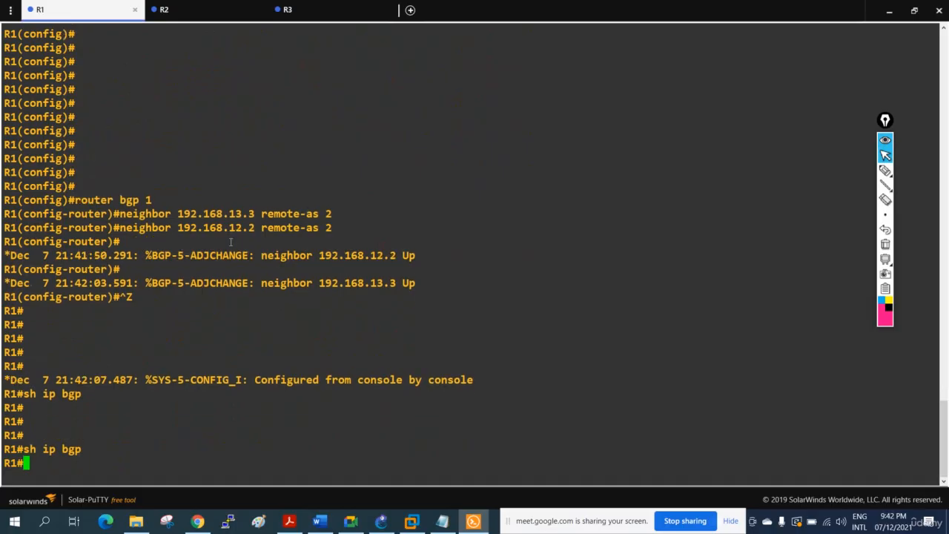
Leave configuration mode on R2, run "sh ip bgp" and examine the network and next hop in its BGP table.
{"action": "left_click", "coordinate": [178, 10]}
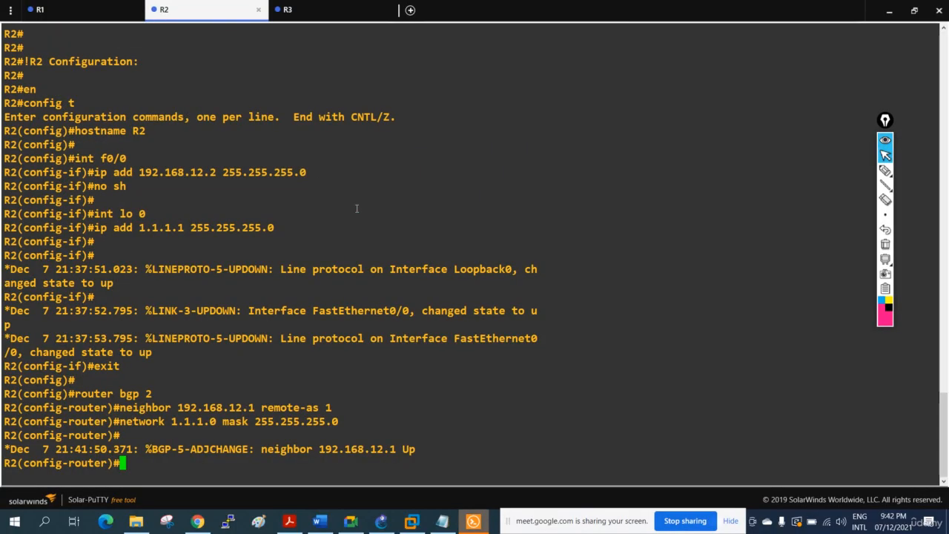
{"action": "key", "text": "ctrl+z"}
{"action": "key", "text": "Return"}
{"action": "key", "text": "Return"}
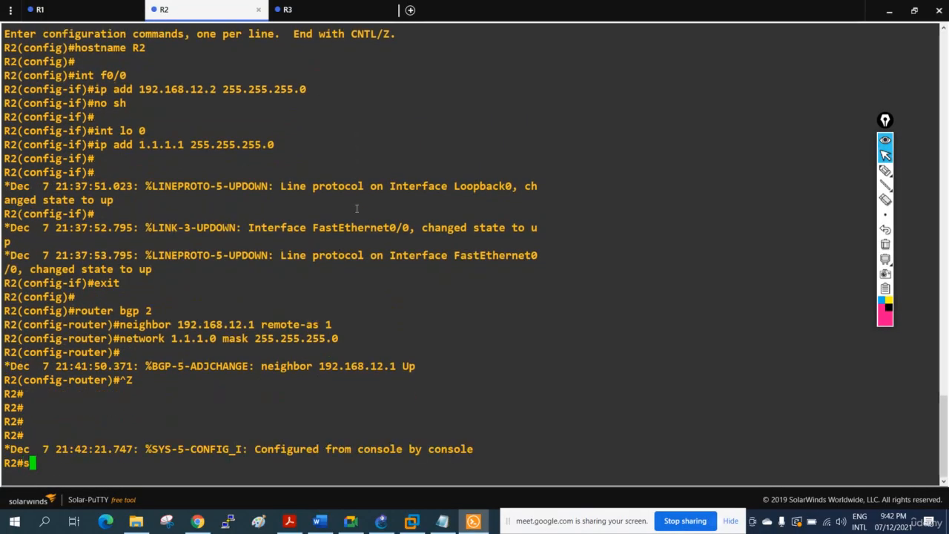
{"action": "type", "text": "sh ip b"}
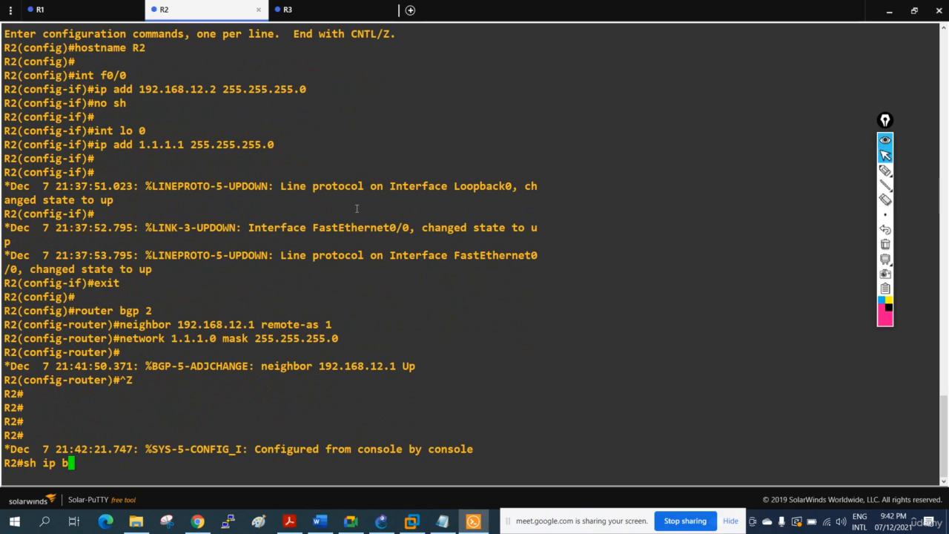
{"action": "type", "text": "gp"}
{"action": "key", "text": "Return"}
{"action": "key", "text": "Return"}
{"action": "key", "text": "Return"}
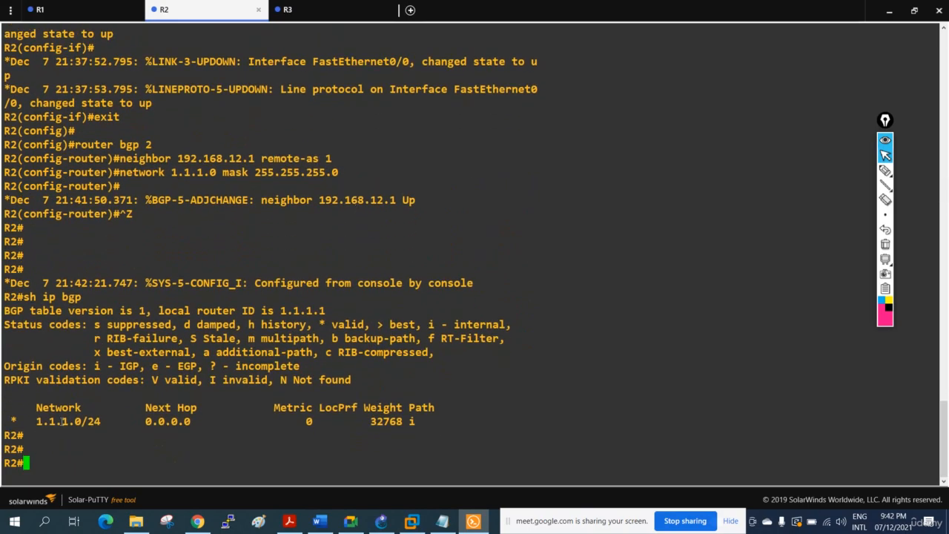
{"action": "left_click_drag", "start_coordinate": [37, 421], "coordinate": [97, 421]}
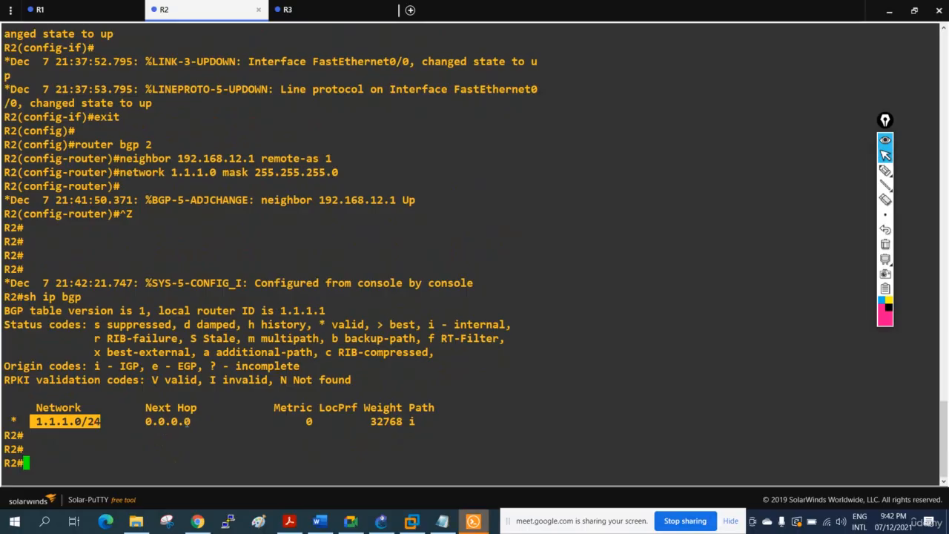
{"action": "left_click_drag", "start_coordinate": [196, 421], "coordinate": [146, 422]}
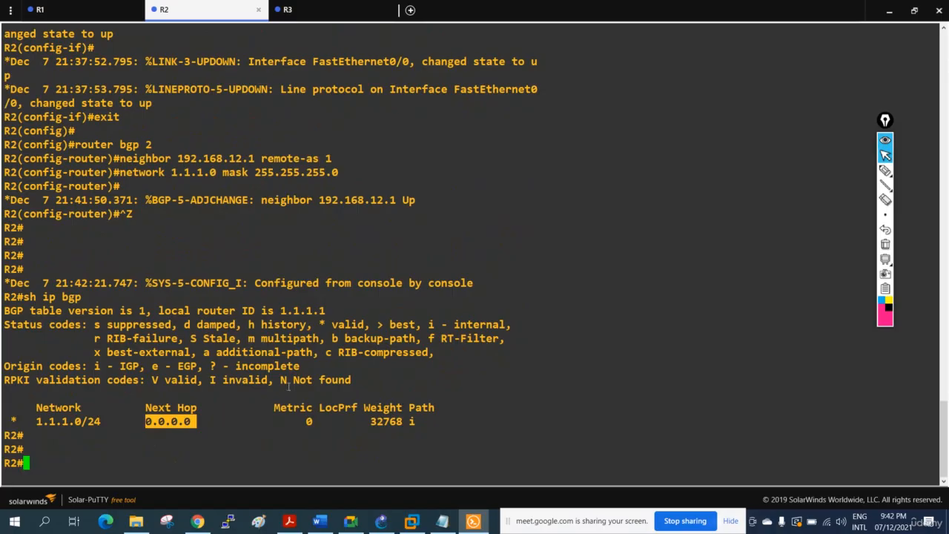
Leave configuration mode on R3, run "sh ip bgp" and examine the network entry in its BGP table.
{"action": "left_click", "coordinate": [327, 9]}
{"action": "key", "text": "ctrl+z"}
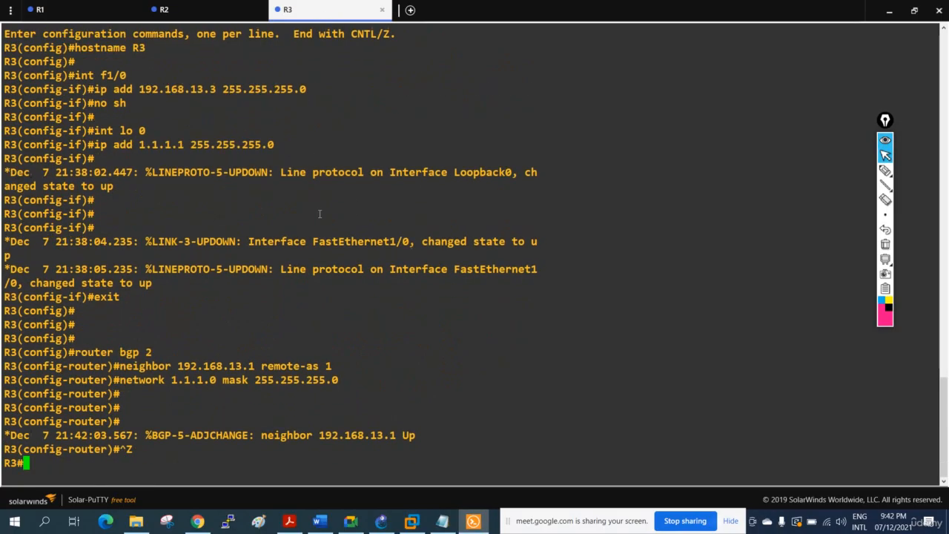
{"action": "key", "text": "Return"}
{"action": "key", "text": "Return"}
{"action": "type", "text": "sh ip bgp"}
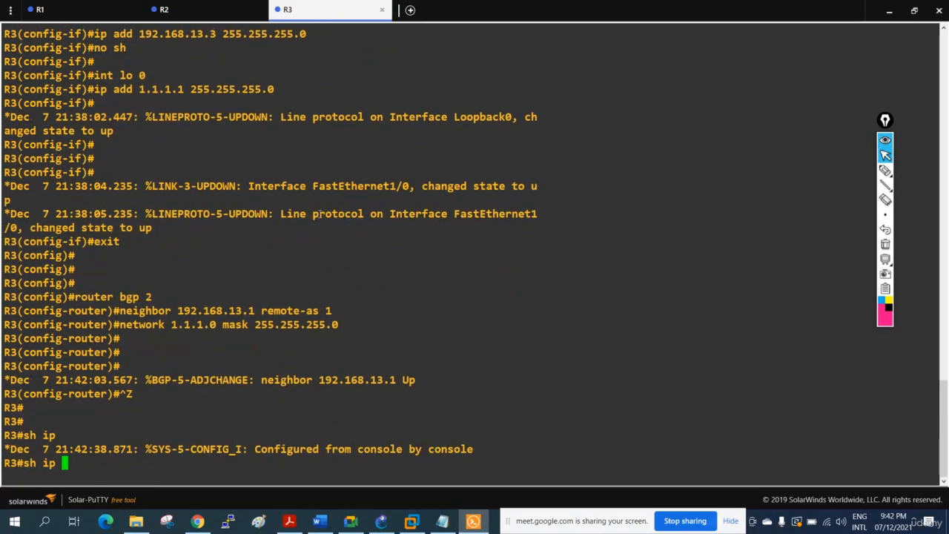
{"action": "key", "text": "Return"}
{"action": "key", "text": "Return"}
{"action": "key", "text": "Return"}
{"action": "key", "text": "Return"}
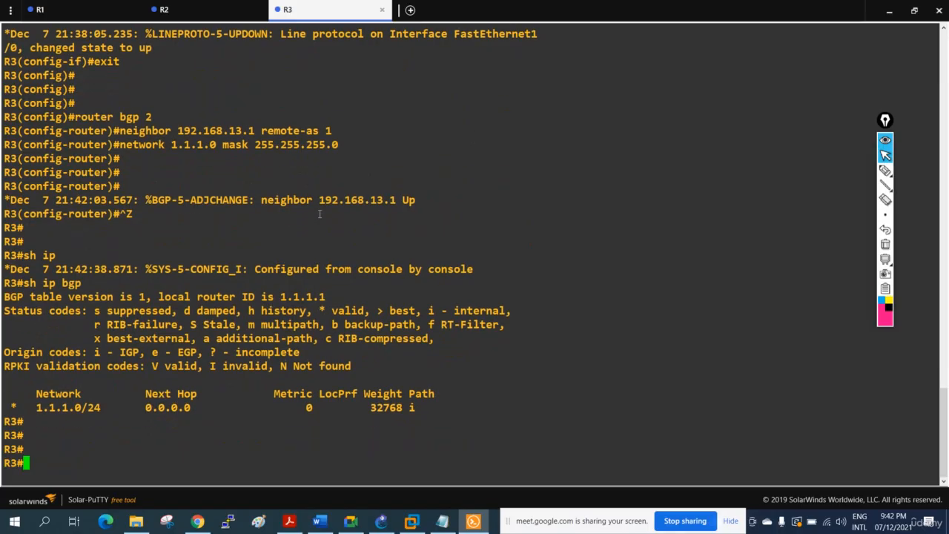
{"action": "left_click_drag", "start_coordinate": [37, 407], "coordinate": [101, 408]}
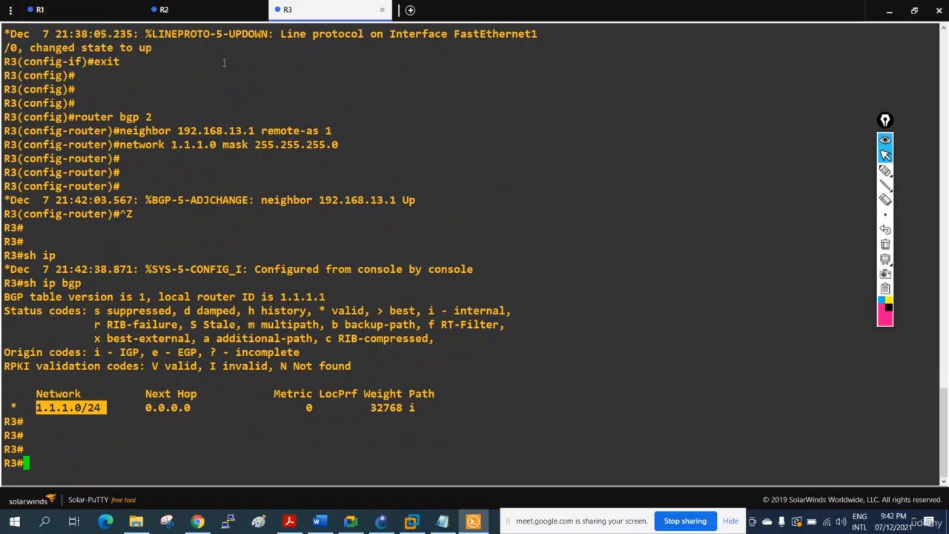
Run "sh ip bgp" on R1 and examine the network and next hop in its BGP table.
{"action": "left_click", "coordinate": [72, 16]}
{"action": "type", "text": "sh ip bgp"}
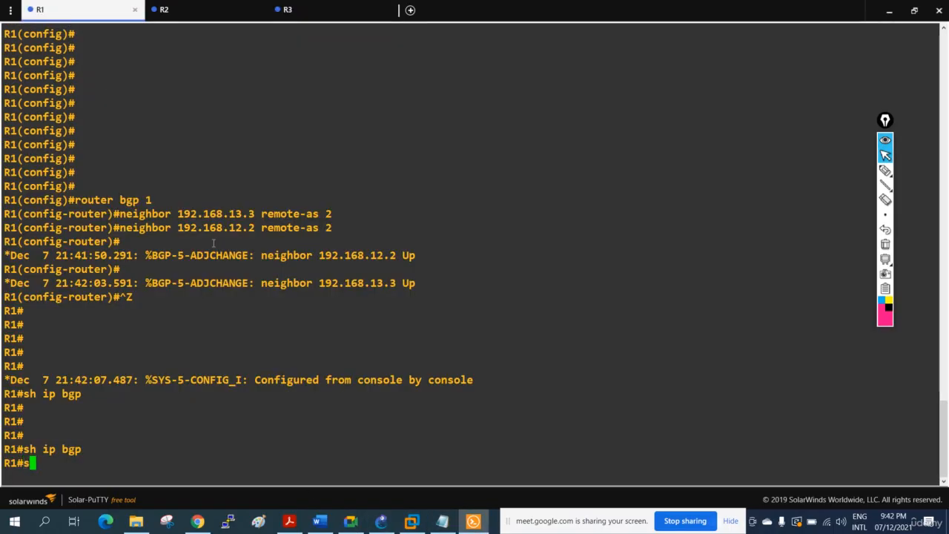
{"action": "key", "text": "Return"}
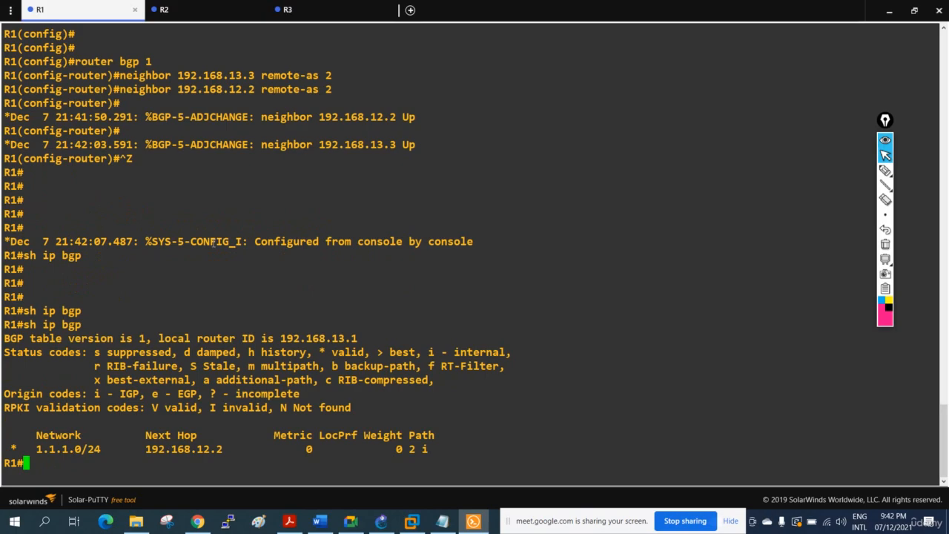
{"action": "key", "text": "Return"}
{"action": "key", "text": "Return"}
{"action": "key", "text": "Return"}
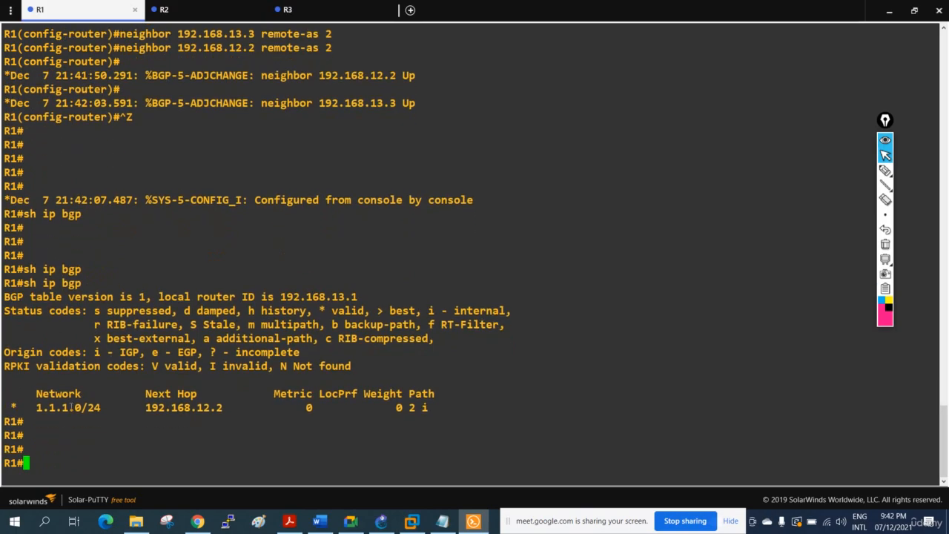
{"action": "left_click_drag", "start_coordinate": [34, 406], "coordinate": [96, 409]}
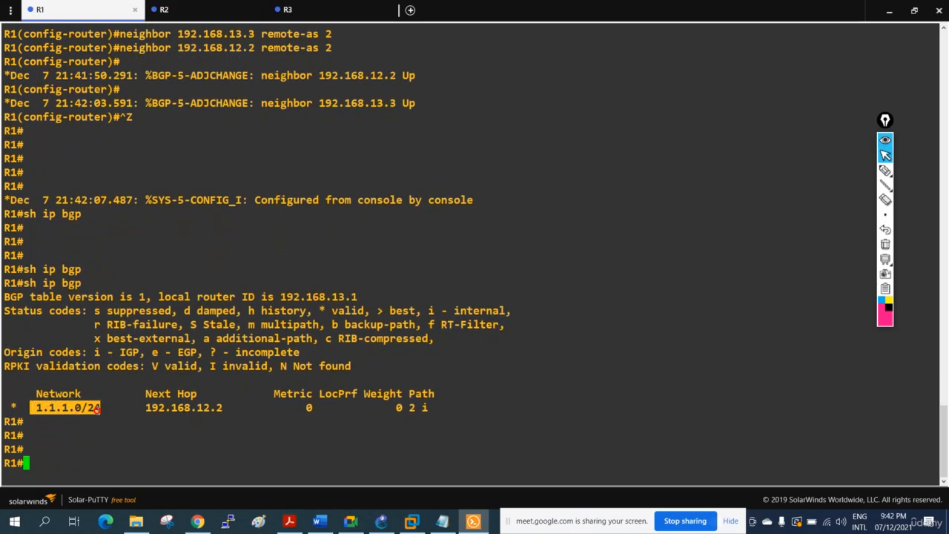
{"action": "left_click_drag", "start_coordinate": [227, 407], "coordinate": [153, 407]}
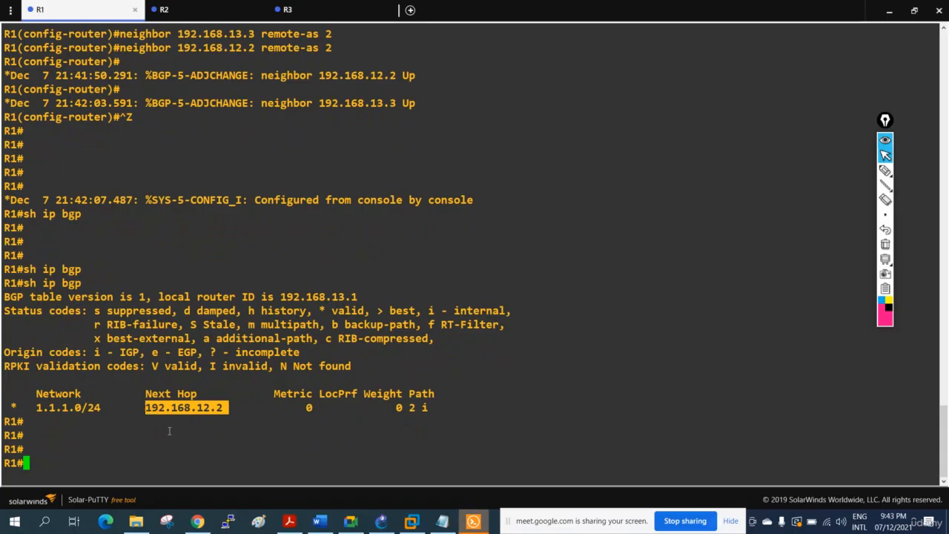
Repeat "sh ip bgp" on R1 several times to recheck its BGP table for further routes.
{"action": "key", "text": "Up"}
{"action": "key", "text": "Return"}
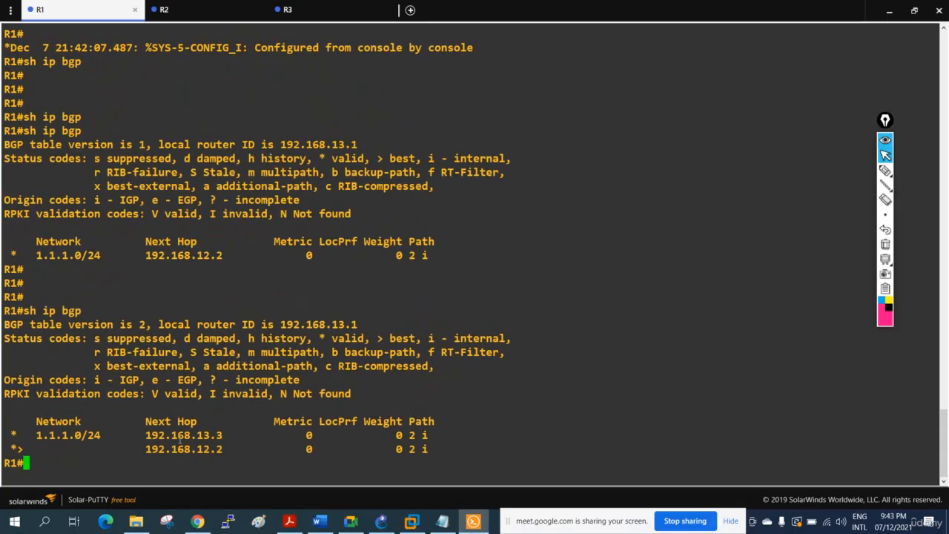
{"action": "key", "text": "Up"}
{"action": "key", "text": "Return"}
{"action": "key", "text": "Up"}
{"action": "key", "text": "Return"}
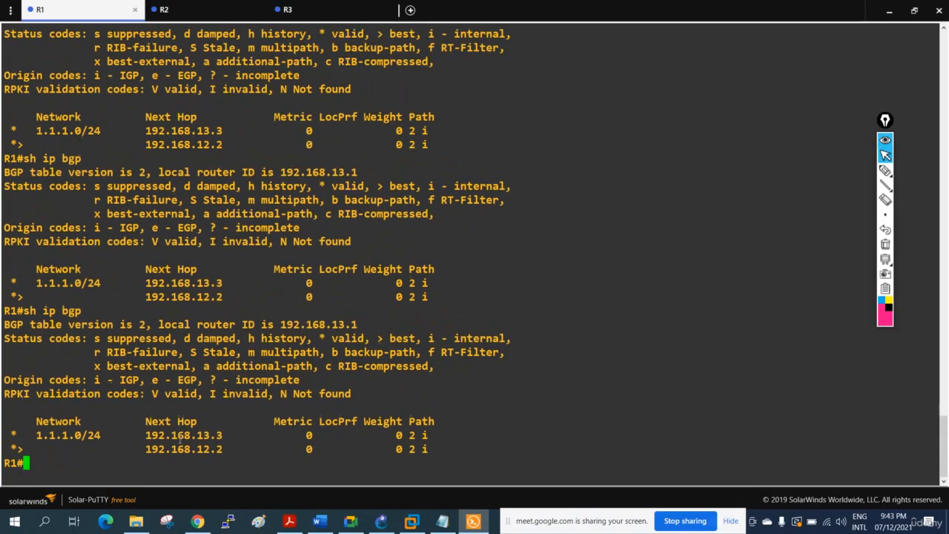
{"action": "key", "text": "Up"}
{"action": "key", "text": "Up"}
{"action": "key", "text": "Down"}
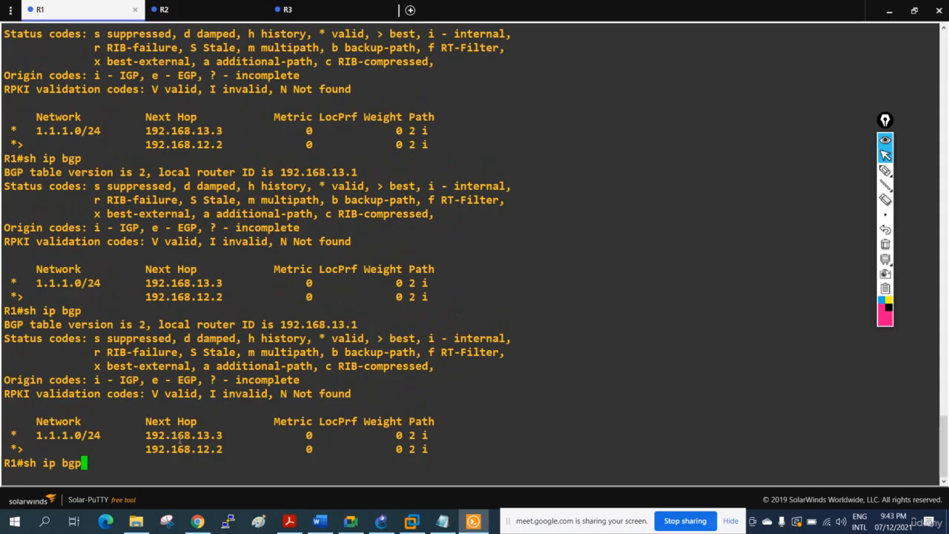
{"action": "key", "text": "Up"}
{"action": "key", "text": "Down"}
{"action": "key", "text": "Down"}
{"action": "key", "text": "Return"}
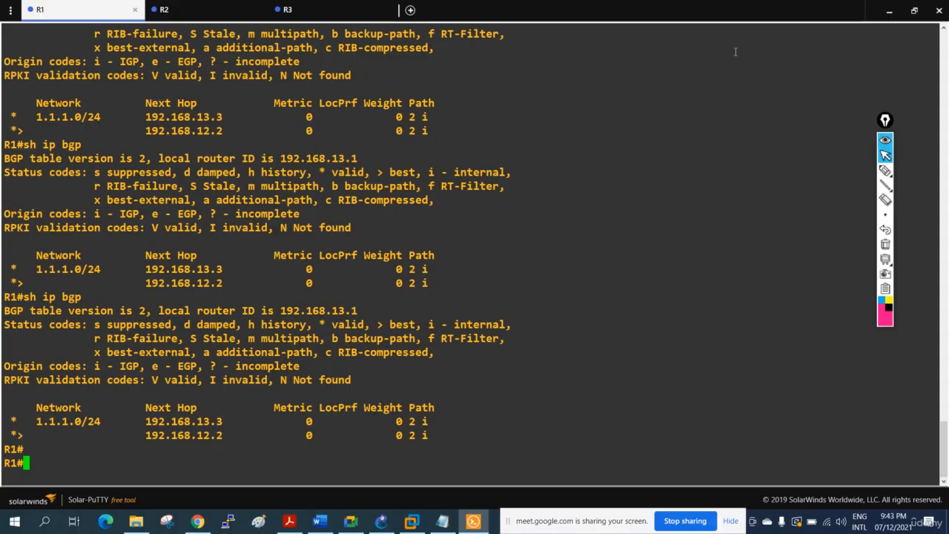
Minimize the console and annotate the topology with a stick figure beside R1 and traced links to R2 and R3 labelled ISP1 and ISP2.
{"action": "left_click", "coordinate": [889, 10]}
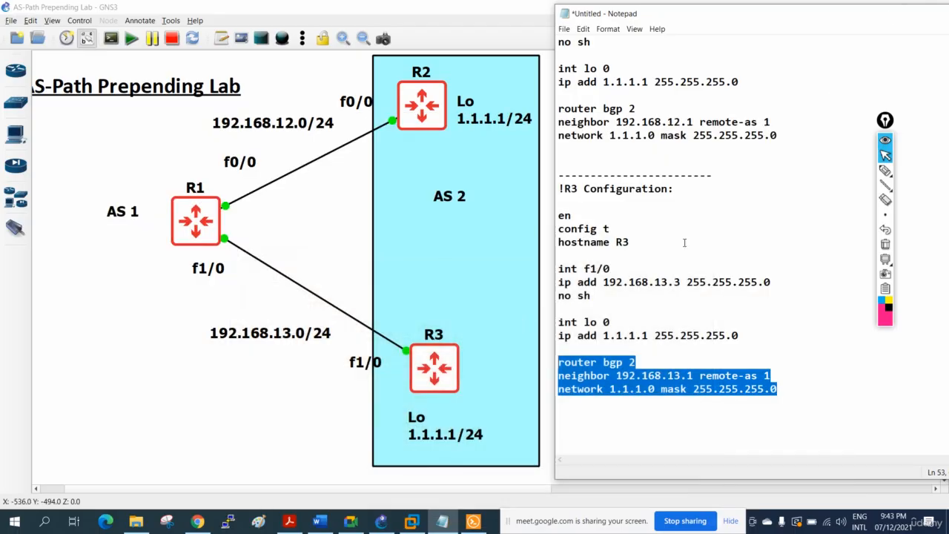
{"action": "left_click", "coordinate": [886, 170]}
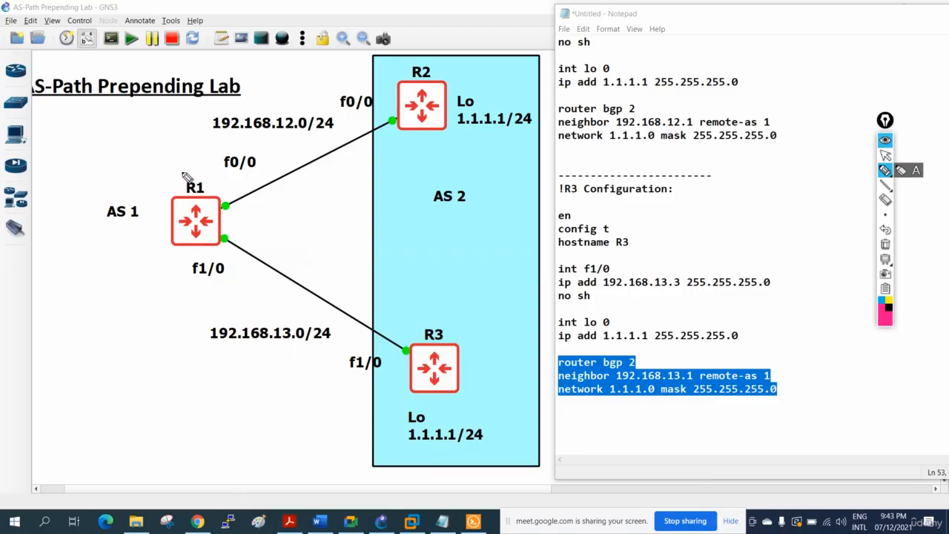
{"action": "left_click_drag", "start_coordinate": [157, 178], "coordinate": [157, 170]}
{"action": "left_click_drag", "start_coordinate": [162, 180], "coordinate": [153, 205]}
{"action": "mouse_move", "coordinate": [162, 180]}
{"action": "left_mouse_down"}
{"action": "mouse_move", "coordinate": [179, 198]}
{"action": "mouse_move", "coordinate": [178, 173]}
{"action": "left_mouse_up"}
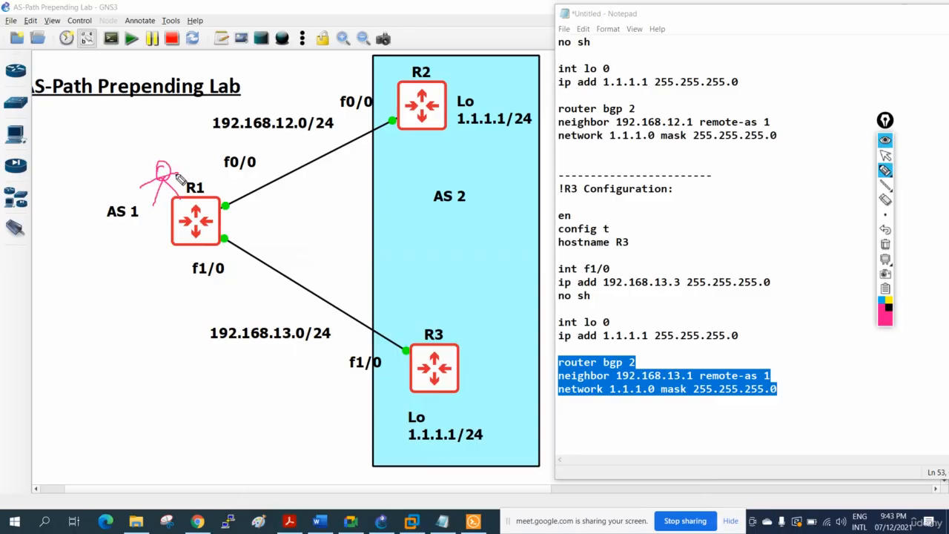
{"action": "left_click_drag", "start_coordinate": [231, 200], "coordinate": [392, 117]}
{"action": "mouse_move", "coordinate": [382, 68]}
{"action": "left_mouse_down"}
{"action": "mouse_move", "coordinate": [383, 79]}
{"action": "mouse_move", "coordinate": [416, 57]}
{"action": "mouse_move", "coordinate": [422, 67]}
{"action": "left_mouse_up"}
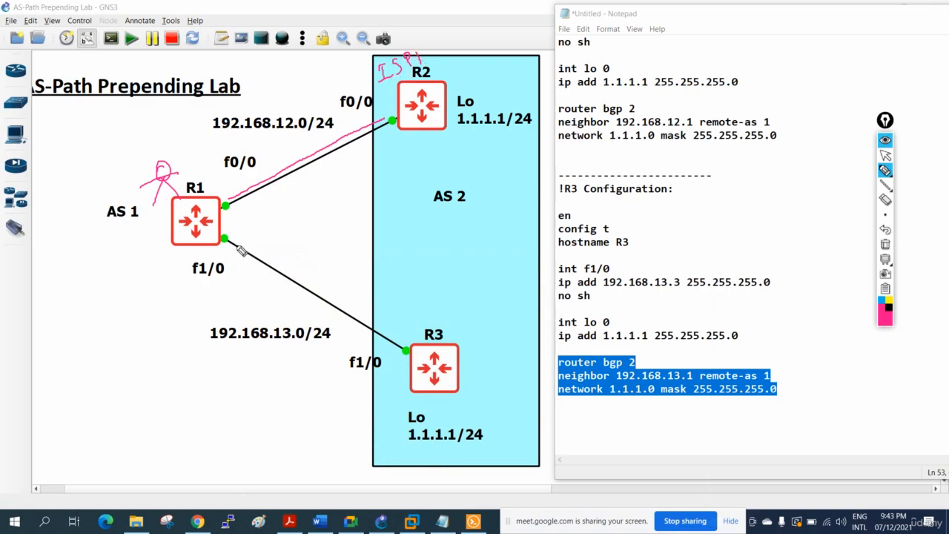
{"action": "left_click_drag", "start_coordinate": [228, 238], "coordinate": [428, 340]}
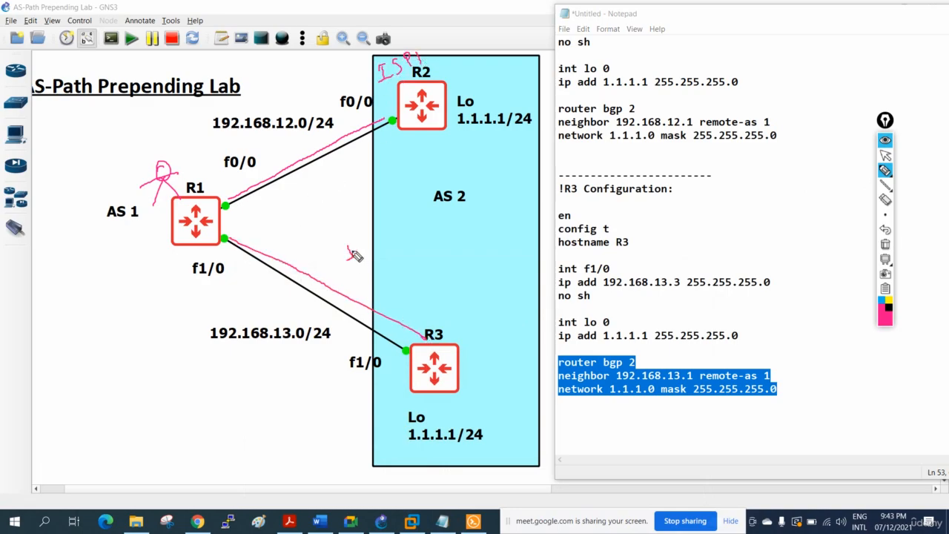
{"action": "mouse_move", "coordinate": [340, 256]}
{"action": "left_mouse_down"}
{"action": "mouse_move", "coordinate": [374, 236]}
{"action": "mouse_move", "coordinate": [389, 245]}
{"action": "mouse_move", "coordinate": [401, 229]}
{"action": "left_mouse_up"}
Trace the return paths to R1, circle R2's loopback and both link subnets, and clear all annotations from the topology.
{"action": "mouse_move", "coordinate": [461, 129]}
{"action": "left_mouse_down"}
{"action": "mouse_move", "coordinate": [540, 137]}
{"action": "mouse_move", "coordinate": [461, 118]}
{"action": "mouse_move", "coordinate": [471, 132]}
{"action": "mouse_move", "coordinate": [436, 115]}
{"action": "mouse_move", "coordinate": [217, 201]}
{"action": "left_mouse_up"}
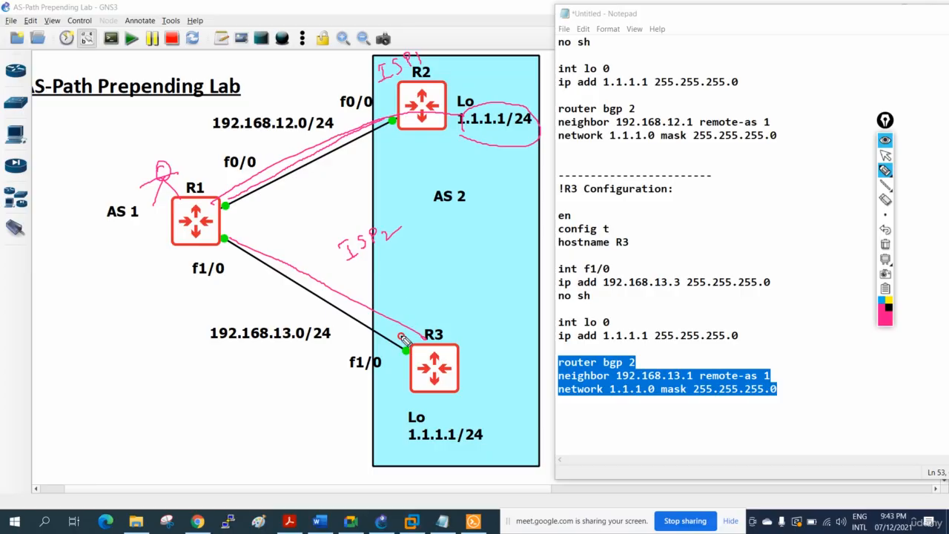
{"action": "left_click_drag", "start_coordinate": [404, 337], "coordinate": [228, 239]}
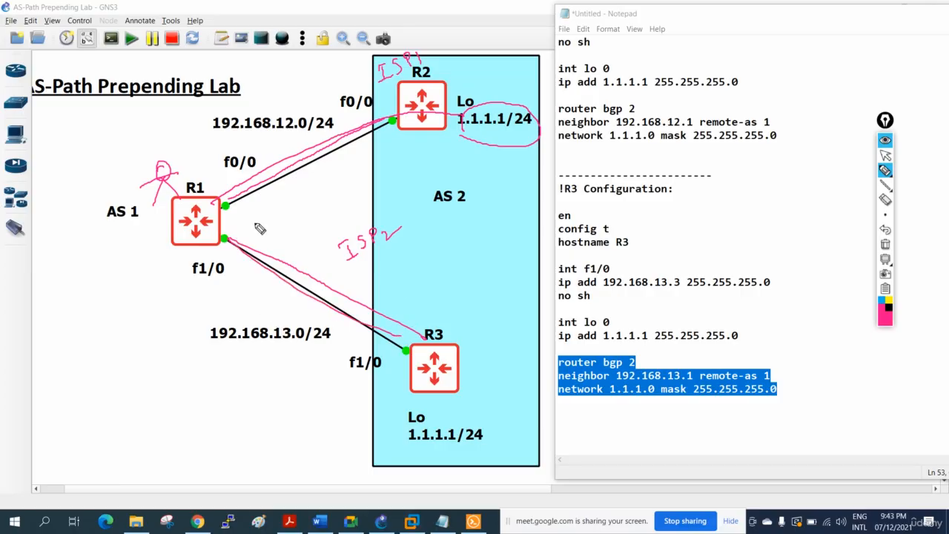
{"action": "left_click_drag", "start_coordinate": [279, 149], "coordinate": [296, 129]}
{"action": "mouse_move", "coordinate": [324, 117]}
{"action": "left_mouse_down"}
{"action": "mouse_move", "coordinate": [265, 104]}
{"action": "mouse_move", "coordinate": [203, 133]}
{"action": "mouse_move", "coordinate": [285, 150]}
{"action": "mouse_move", "coordinate": [338, 126]}
{"action": "left_mouse_up"}
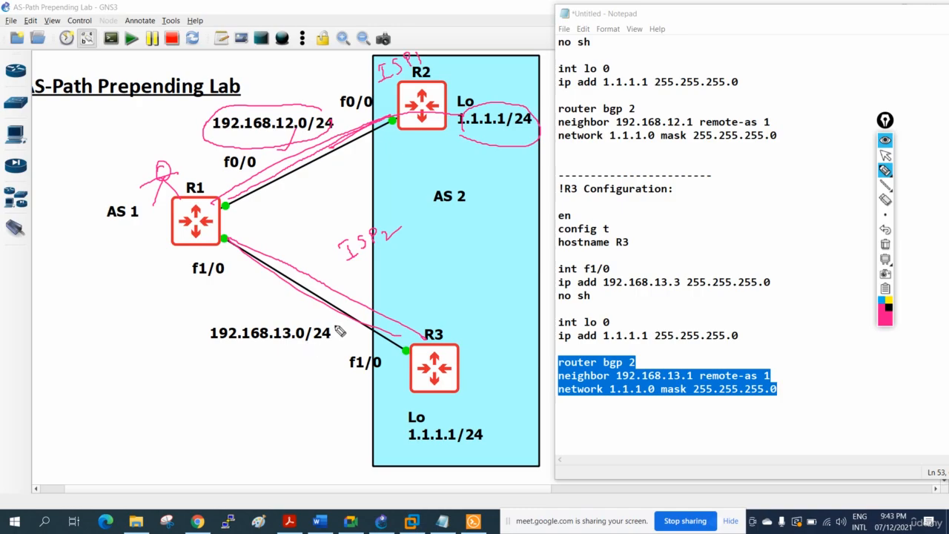
{"action": "mouse_move", "coordinate": [338, 321]}
{"action": "left_mouse_down"}
{"action": "mouse_move", "coordinate": [204, 304]}
{"action": "mouse_move", "coordinate": [348, 326]}
{"action": "left_mouse_up"}
{"action": "left_click_drag", "start_coordinate": [326, 113], "coordinate": [340, 78]}
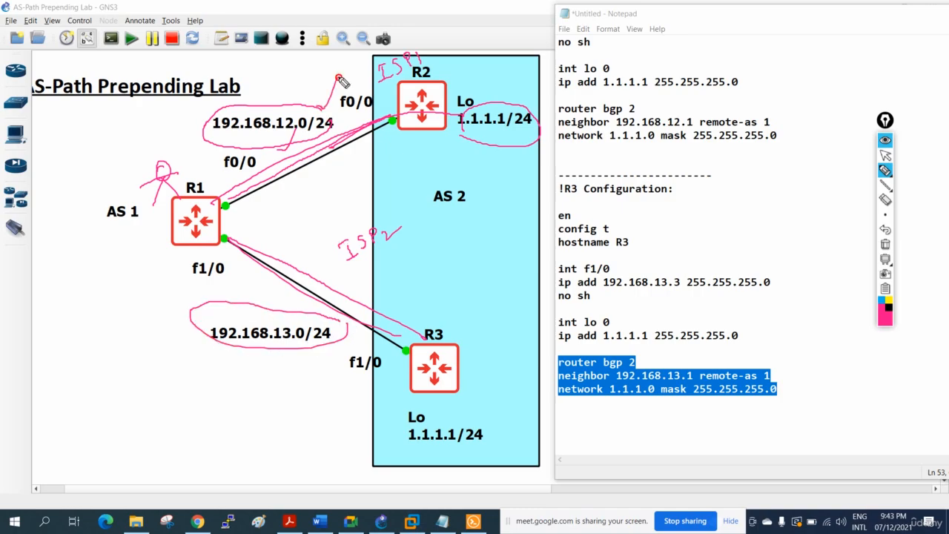
{"action": "left_click", "coordinate": [885, 245]}
{"action": "left_click", "coordinate": [885, 154]}
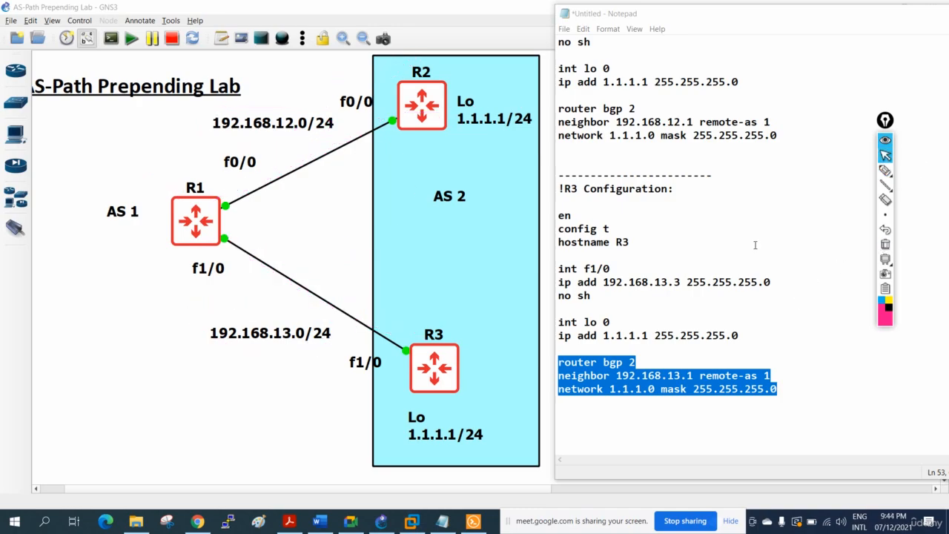
Return to R1's console and circle network 1.1.1.0/24, tick both next hops and draw an arrow from the best-path marker to 192.168.12.2.
{"action": "left_click", "coordinate": [474, 522]}
{"action": "left_click", "coordinate": [885, 171]}
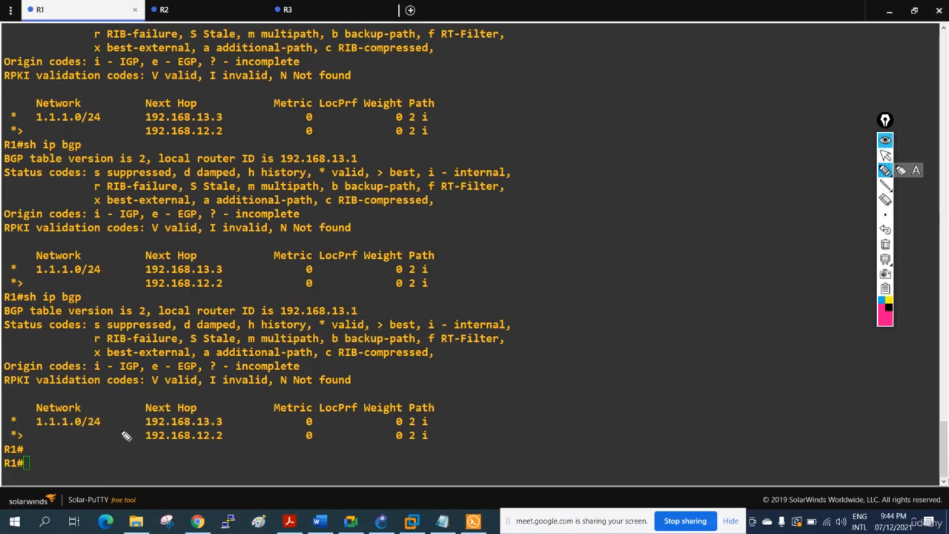
{"action": "mouse_move", "coordinate": [36, 427]}
{"action": "left_mouse_down"}
{"action": "mouse_move", "coordinate": [89, 433]}
{"action": "mouse_move", "coordinate": [104, 417]}
{"action": "mouse_move", "coordinate": [49, 414]}
{"action": "left_mouse_up"}
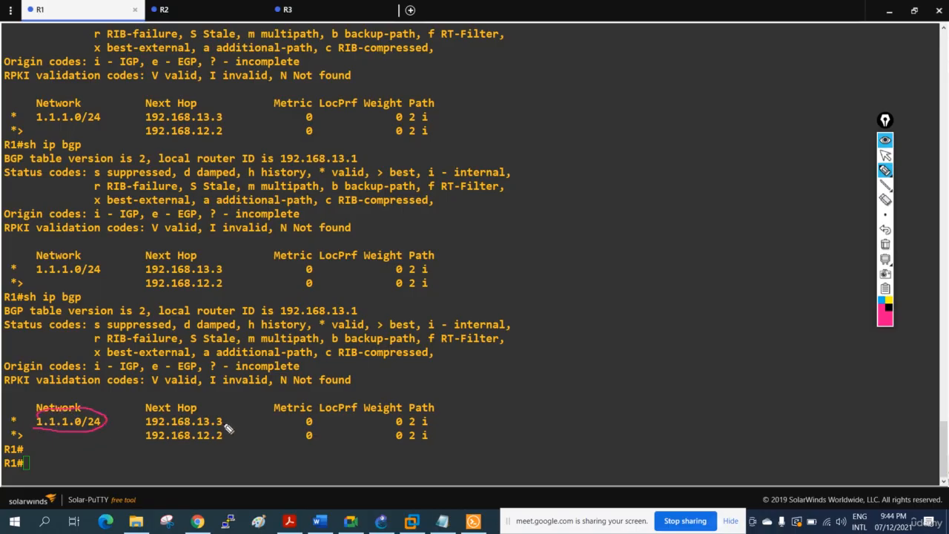
{"action": "left_click_drag", "start_coordinate": [224, 423], "coordinate": [238, 424]}
{"action": "mouse_move", "coordinate": [13, 446]}
{"action": "left_mouse_down"}
{"action": "mouse_move", "coordinate": [33, 441]}
{"action": "mouse_move", "coordinate": [11, 430]}
{"action": "mouse_move", "coordinate": [19, 443]}
{"action": "left_mouse_up"}
{"action": "left_click_drag", "start_coordinate": [21, 437], "coordinate": [141, 440]}
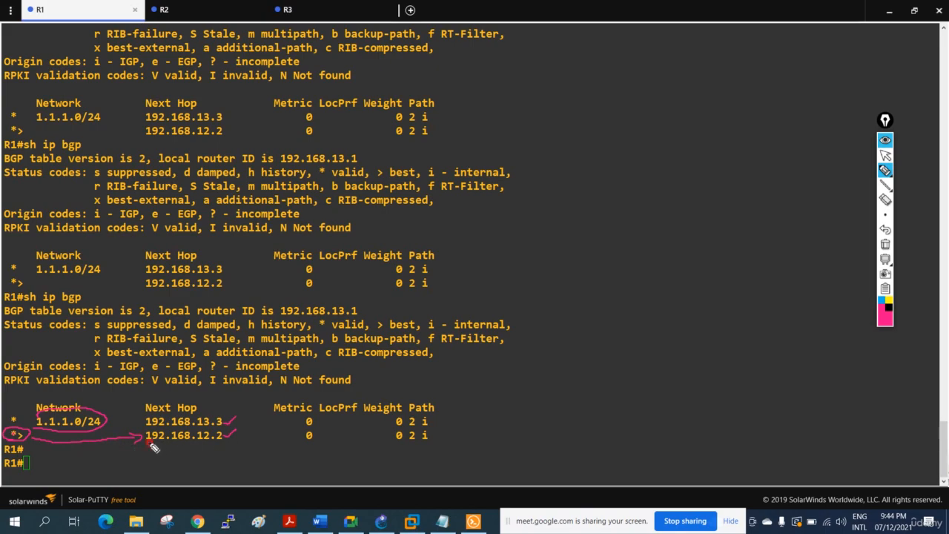
Underline both next hops, circle the AS 2 entries in the Path column with pointer lines, and clear the annotations.
{"action": "left_click_drag", "start_coordinate": [148, 443], "coordinate": [222, 441]}
{"action": "left_click_drag", "start_coordinate": [147, 428], "coordinate": [223, 427]}
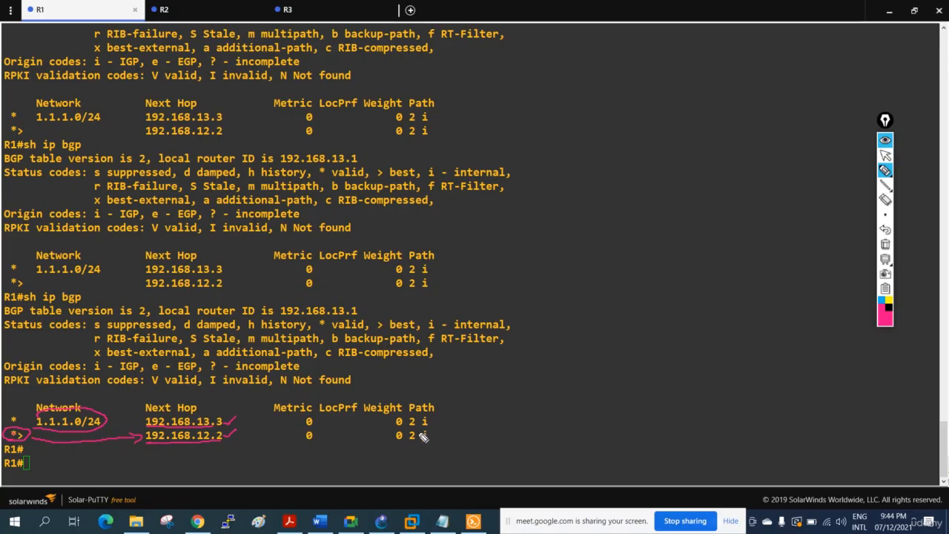
{"action": "mouse_move", "coordinate": [417, 430]}
{"action": "left_mouse_down"}
{"action": "mouse_move", "coordinate": [413, 445]}
{"action": "mouse_move", "coordinate": [416, 414]}
{"action": "mouse_move", "coordinate": [477, 380]}
{"action": "left_mouse_up"}
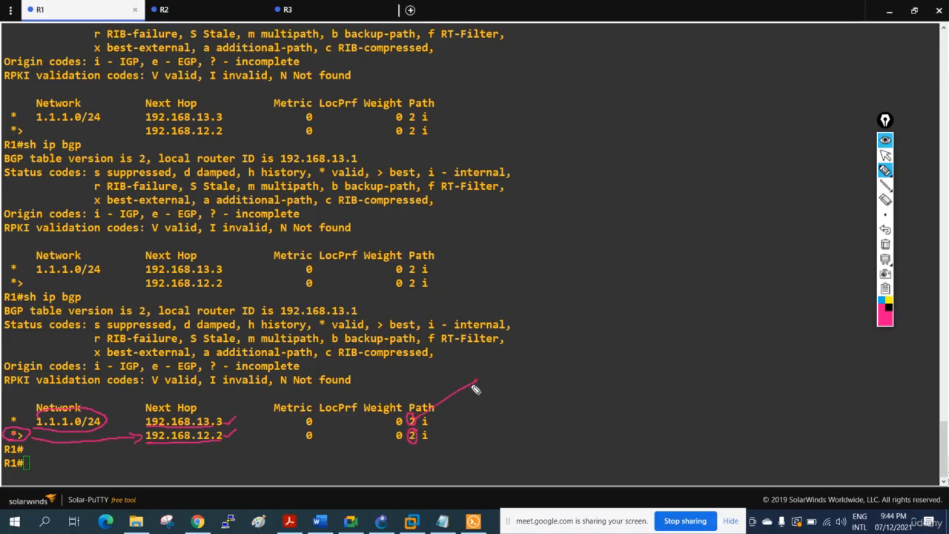
{"action": "left_click_drag", "start_coordinate": [422, 440], "coordinate": [476, 408]}
{"action": "left_click", "coordinate": [885, 244]}
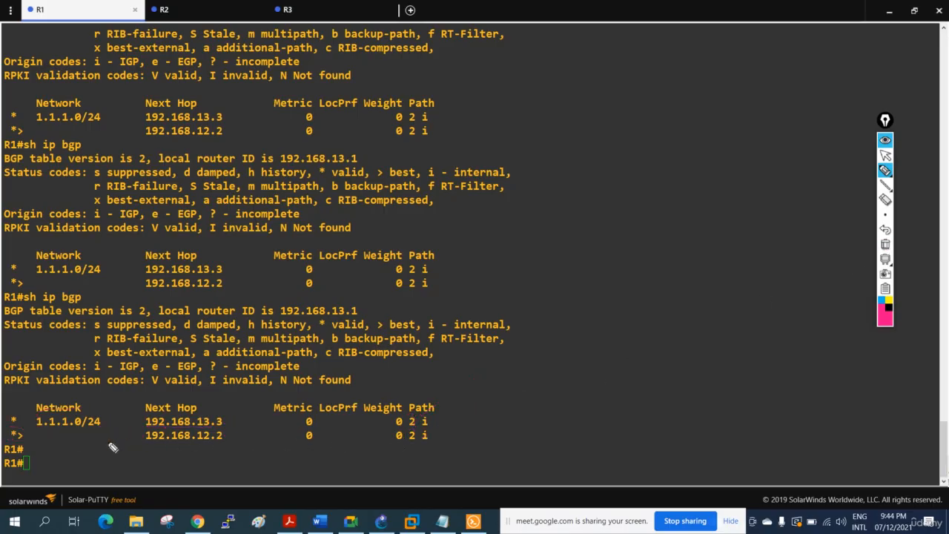
Circle the best-path marker, tick 192.168.13.3, cross 192.168.12.2, mark the LocPrf, Weight and Path attributes, and erase the annotations.
{"action": "mouse_move", "coordinate": [26, 436]}
{"action": "left_mouse_down"}
{"action": "mouse_move", "coordinate": [6, 442]}
{"action": "mouse_move", "coordinate": [31, 439]}
{"action": "left_mouse_up"}
{"action": "mouse_move", "coordinate": [224, 422]}
{"action": "left_mouse_down"}
{"action": "mouse_move", "coordinate": [236, 410]}
{"action": "mouse_move", "coordinate": [227, 451]}
{"action": "left_mouse_up"}
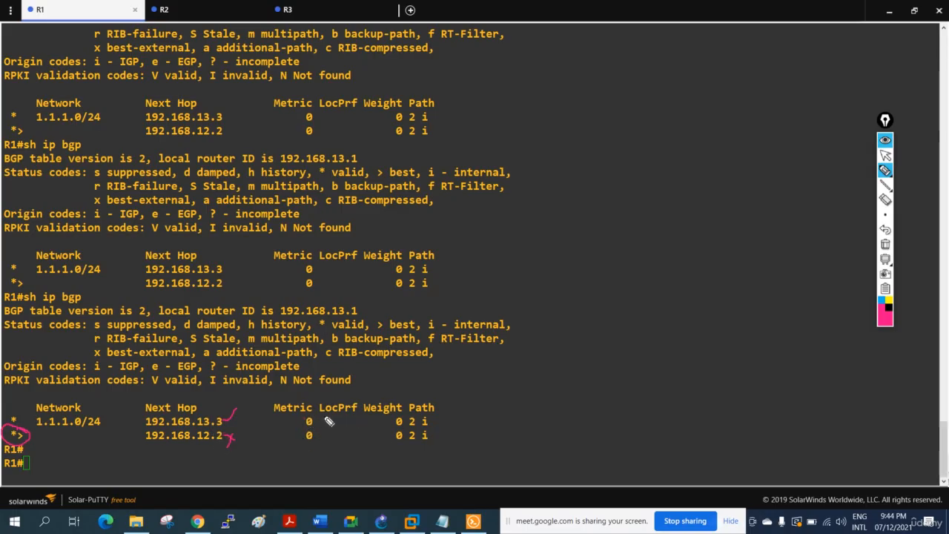
{"action": "left_click_drag", "start_coordinate": [326, 421], "coordinate": [357, 424]}
{"action": "left_click_drag", "start_coordinate": [375, 393], "coordinate": [390, 386]}
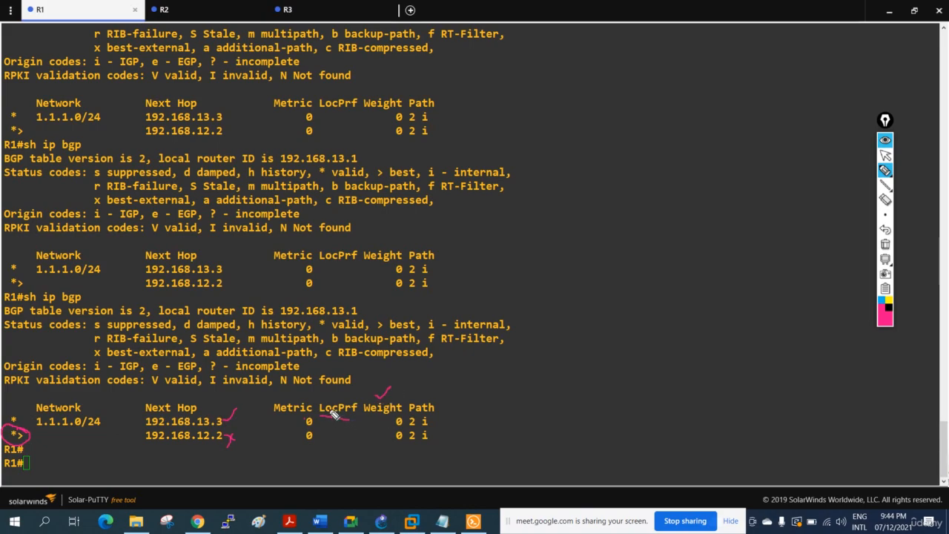
{"action": "left_click_drag", "start_coordinate": [329, 407], "coordinate": [351, 391]}
{"action": "mouse_move", "coordinate": [419, 421]}
{"action": "left_mouse_down"}
{"action": "mouse_move", "coordinate": [413, 424]}
{"action": "mouse_move", "coordinate": [507, 395]}
{"action": "left_mouse_up"}
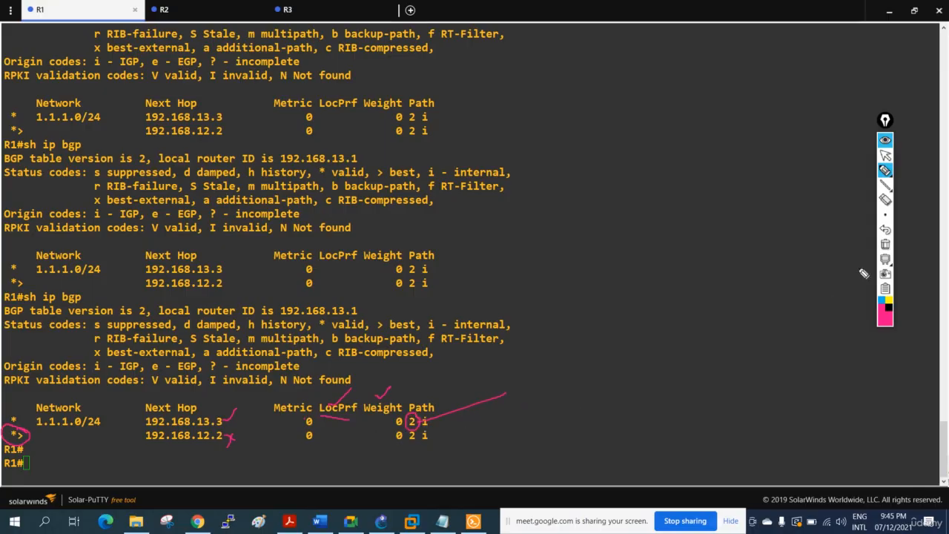
{"action": "left_click", "coordinate": [885, 244]}
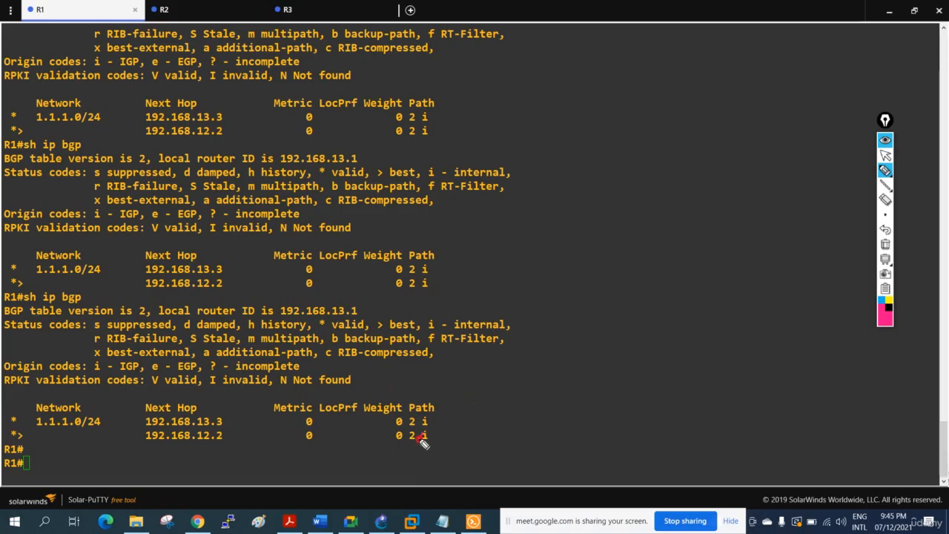
Sketch repeated 2s beside the 192.168.12.2 path to illustrate prepending, circling the best-path marker and both routes' AS paths.
{"action": "left_click_drag", "start_coordinate": [420, 438], "coordinate": [509, 418]}
{"action": "mouse_move", "coordinate": [467, 445]}
{"action": "left_mouse_down"}
{"action": "mouse_move", "coordinate": [484, 450]}
{"action": "mouse_move", "coordinate": [569, 415]}
{"action": "left_mouse_up"}
{"action": "left_click_drag", "start_coordinate": [580, 402], "coordinate": [600, 399]}
{"action": "mouse_move", "coordinate": [462, 440]}
{"action": "left_mouse_down"}
{"action": "mouse_move", "coordinate": [466, 424]}
{"action": "mouse_move", "coordinate": [499, 435]}
{"action": "mouse_move", "coordinate": [583, 401]}
{"action": "left_mouse_up"}
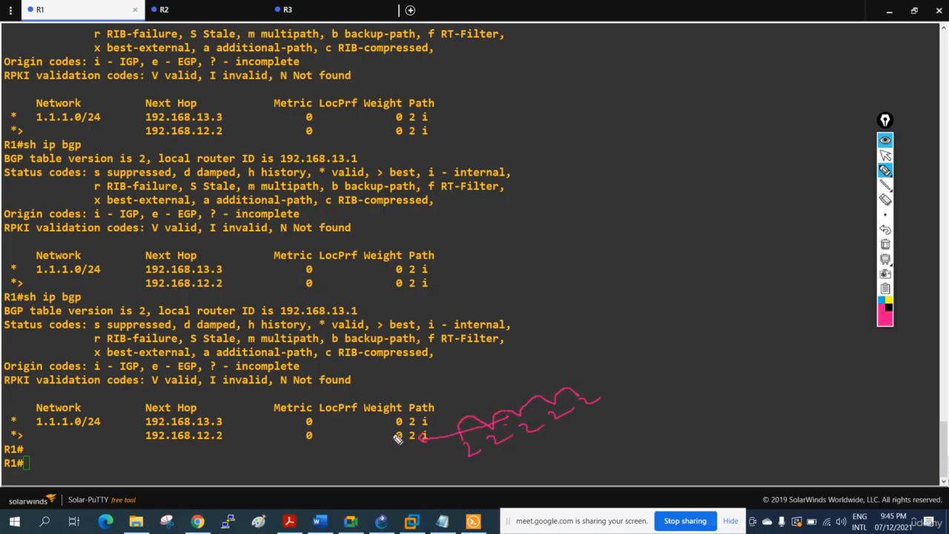
{"action": "mouse_move", "coordinate": [26, 430]}
{"action": "left_mouse_down"}
{"action": "mouse_move", "coordinate": [16, 448]}
{"action": "mouse_move", "coordinate": [25, 440]}
{"action": "mouse_move", "coordinate": [17, 424]}
{"action": "mouse_move", "coordinate": [34, 421]}
{"action": "left_mouse_up"}
{"action": "mouse_move", "coordinate": [418, 421]}
{"action": "left_mouse_down"}
{"action": "mouse_move", "coordinate": [406, 415]}
{"action": "mouse_move", "coordinate": [442, 434]}
{"action": "mouse_move", "coordinate": [466, 426]}
{"action": "mouse_move", "coordinate": [426, 434]}
{"action": "mouse_move", "coordinate": [408, 449]}
{"action": "mouse_move", "coordinate": [444, 452]}
{"action": "mouse_move", "coordinate": [468, 437]}
{"action": "mouse_move", "coordinate": [405, 438]}
{"action": "mouse_move", "coordinate": [456, 437]}
{"action": "left_mouse_up"}
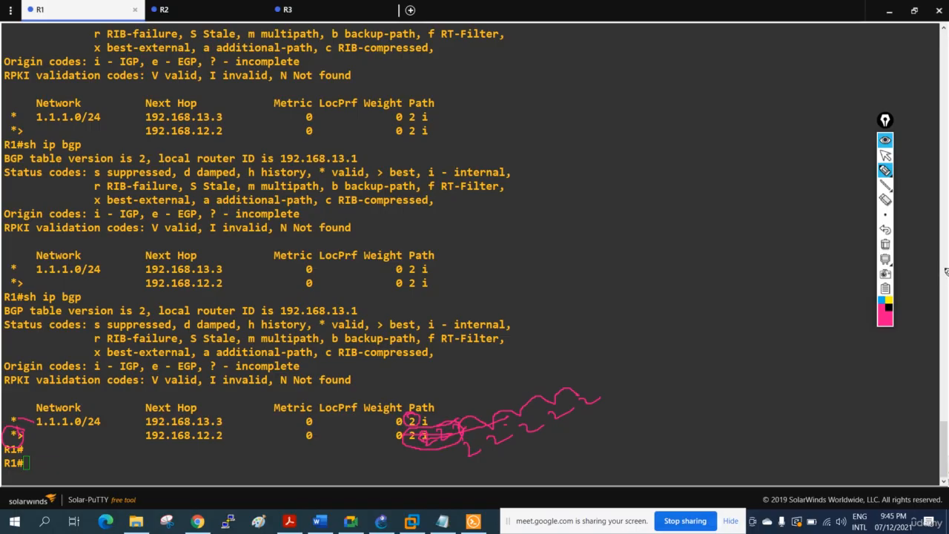
Clear the sketches, underline network 1.1.1.0/24, tick both next hops, circle the best-path marker, and erase the annotations.
{"action": "left_click", "coordinate": [886, 244]}
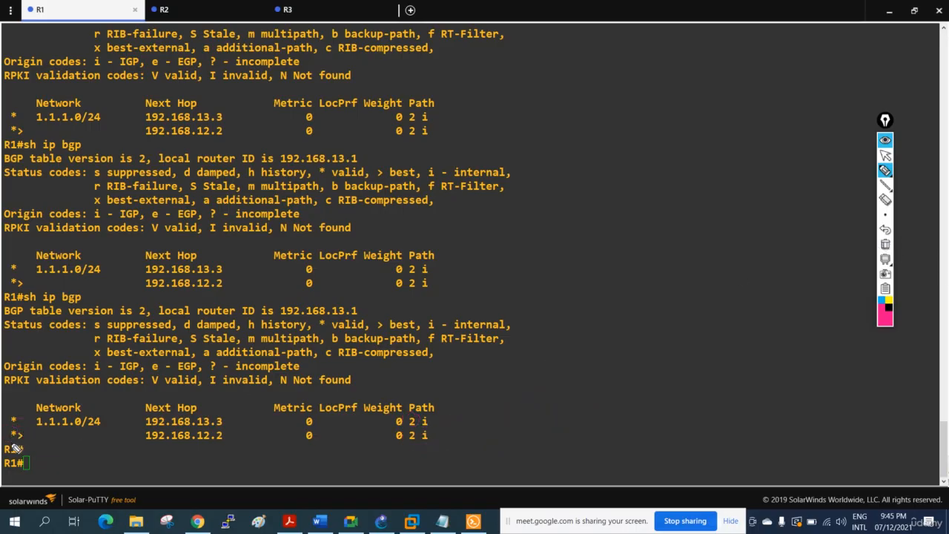
{"action": "left_click_drag", "start_coordinate": [35, 429], "coordinate": [100, 422]}
{"action": "mouse_move", "coordinate": [226, 421]}
{"action": "left_mouse_down"}
{"action": "mouse_move", "coordinate": [236, 416]}
{"action": "mouse_move", "coordinate": [240, 429]}
{"action": "left_mouse_up"}
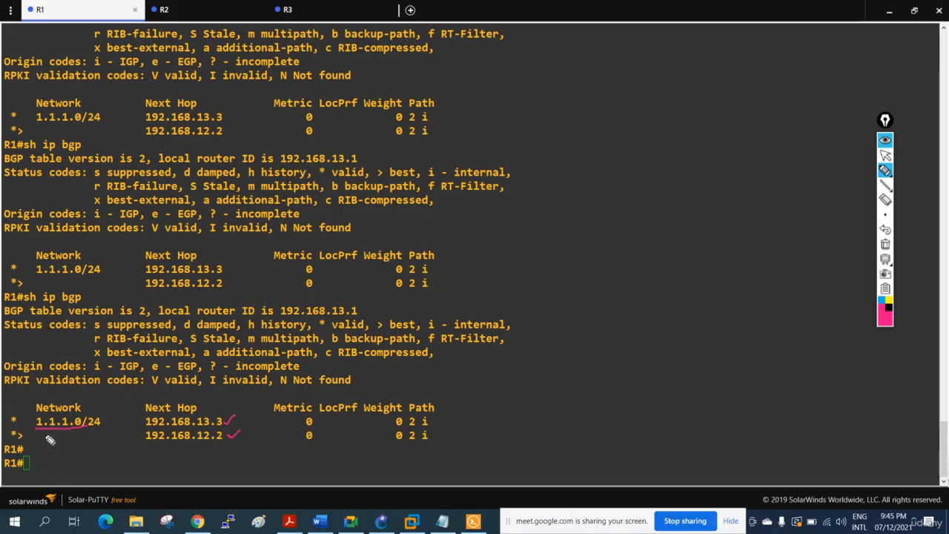
{"action": "mouse_move", "coordinate": [30, 437]}
{"action": "left_mouse_down"}
{"action": "mouse_move", "coordinate": [14, 428]}
{"action": "mouse_move", "coordinate": [7, 438]}
{"action": "mouse_move", "coordinate": [20, 450]}
{"action": "mouse_move", "coordinate": [25, 432]}
{"action": "left_mouse_up"}
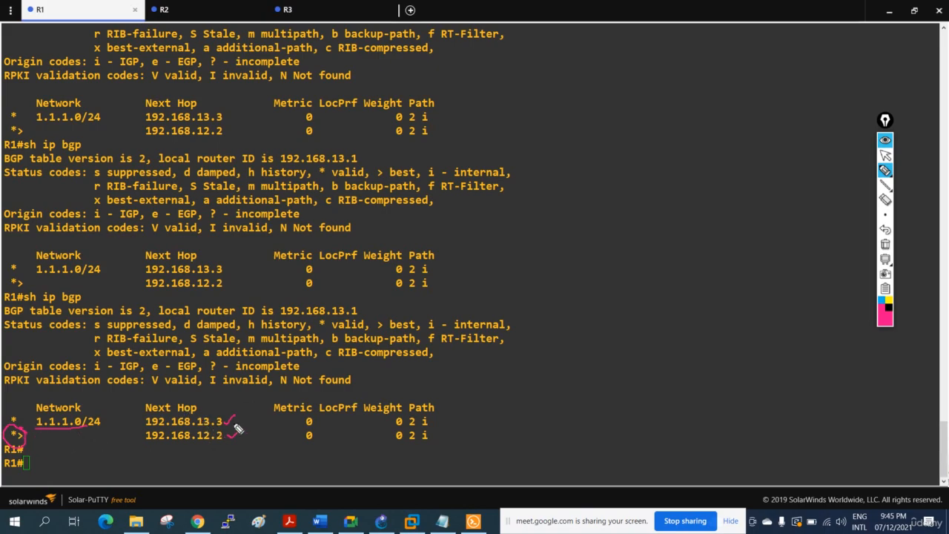
{"action": "left_click", "coordinate": [885, 244]}
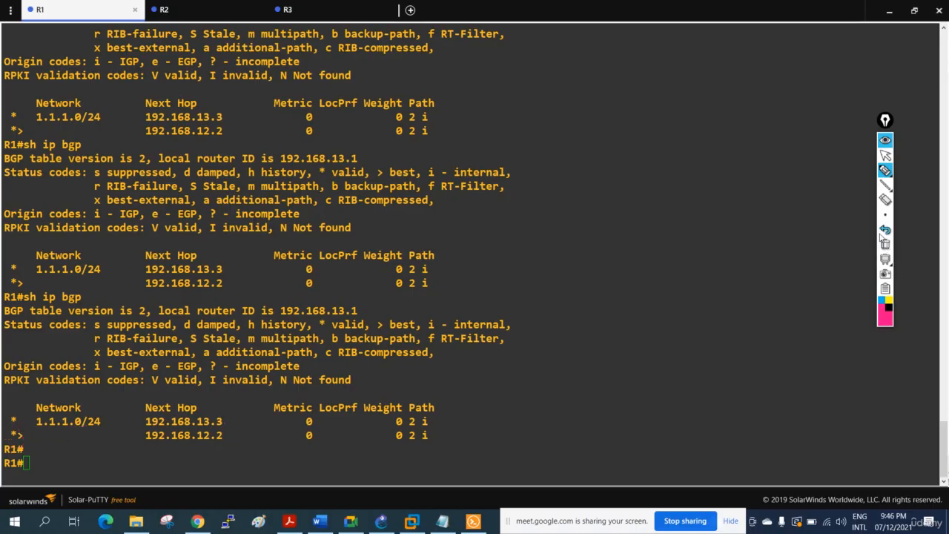
Switch from the drawing pen back to R1's console and enter global configuration mode.
{"action": "left_click", "coordinate": [885, 155]}
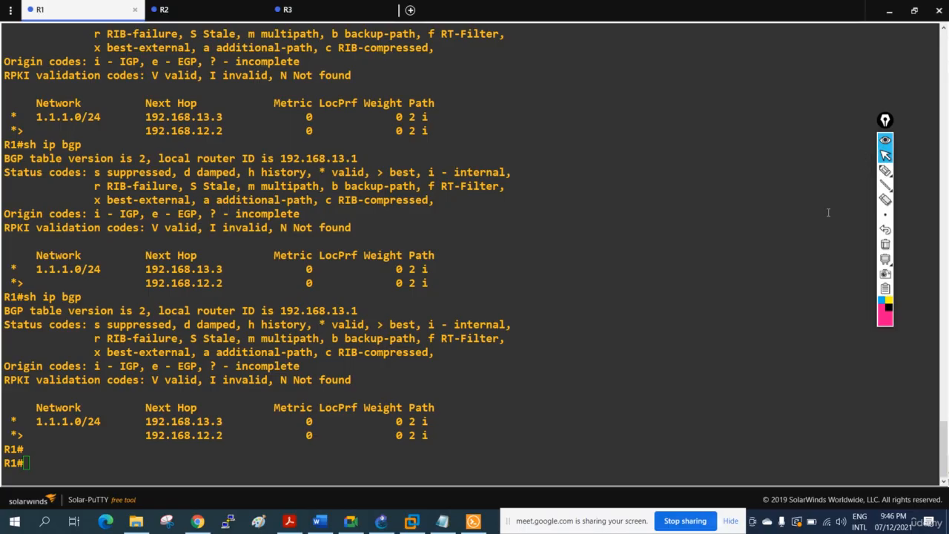
{"action": "left_click", "coordinate": [620, 204]}
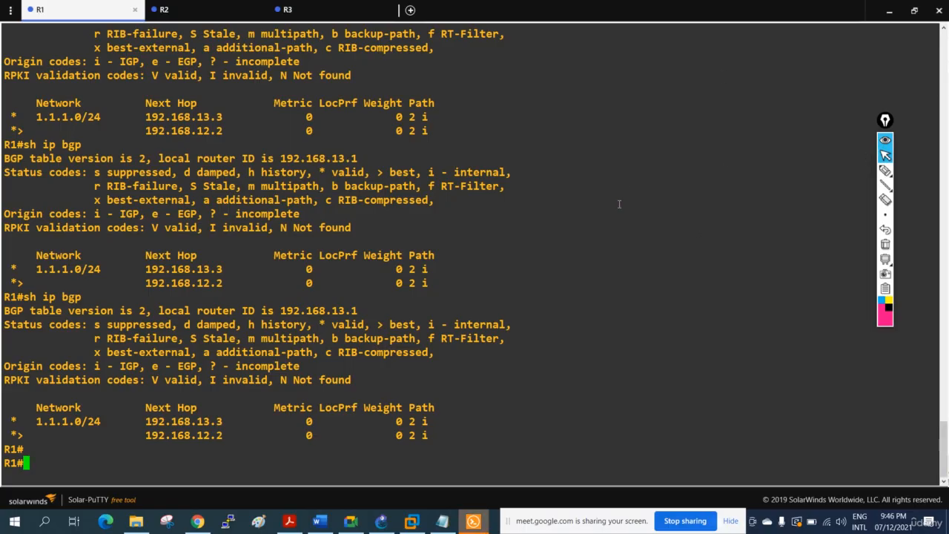
{"action": "key", "text": "Return"}
{"action": "key", "text": "Return"}
{"action": "key", "text": "Return"}
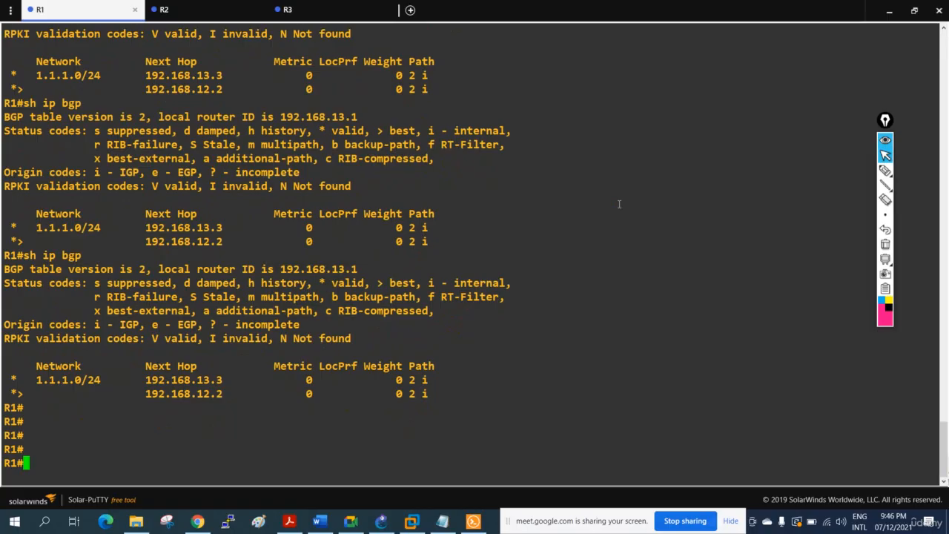
{"action": "type", "text": "config t"}
{"action": "key", "text": "Return"}
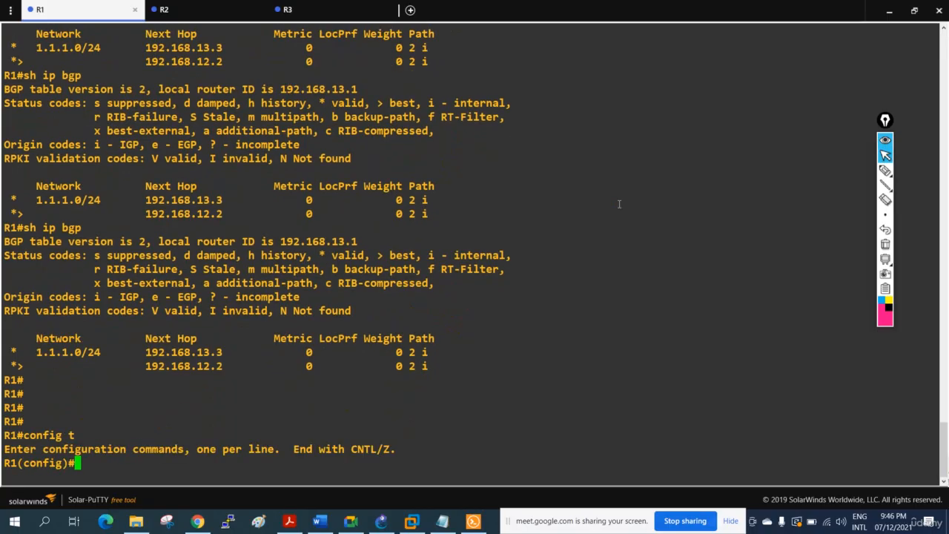
Create standard access list 1 on R1 permitting 1.1.1.0 with wildcard mask 0.0.0.255.
{"action": "type", "text": "acc"}
{"action": "key", "text": "Tab"}
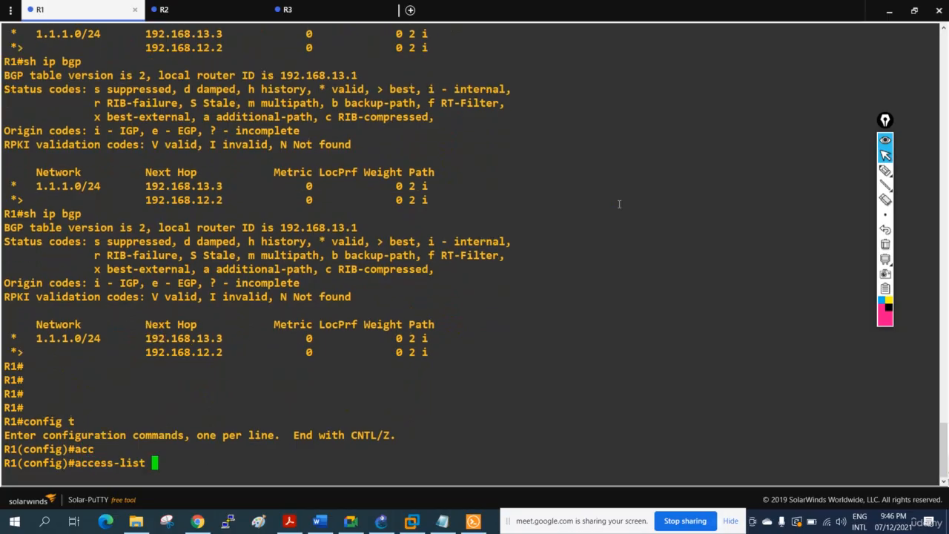
{"action": "type", "text": "1 per"}
{"action": "key", "text": "Tab"}
{"action": "type", "text": "1"}
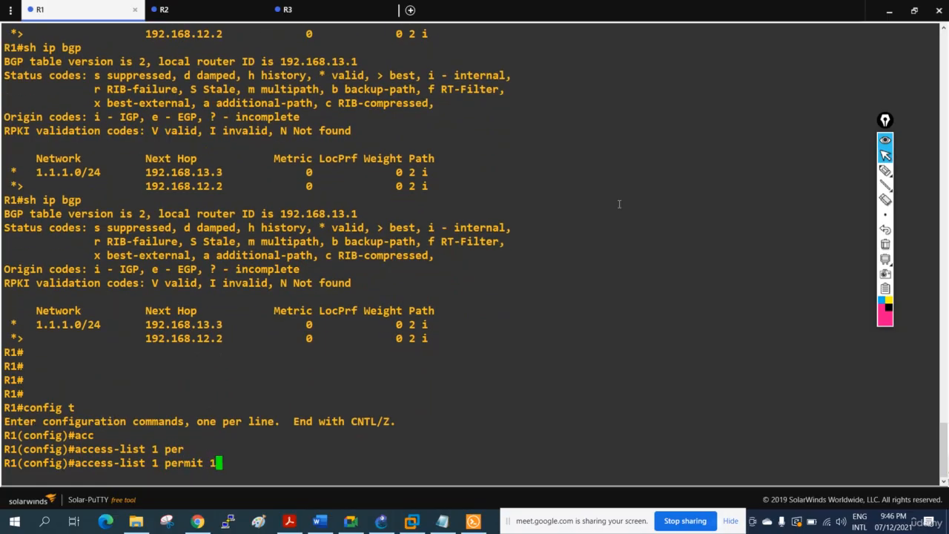
{"action": "type", "text": ".1.1.0 0.0.0.2"}
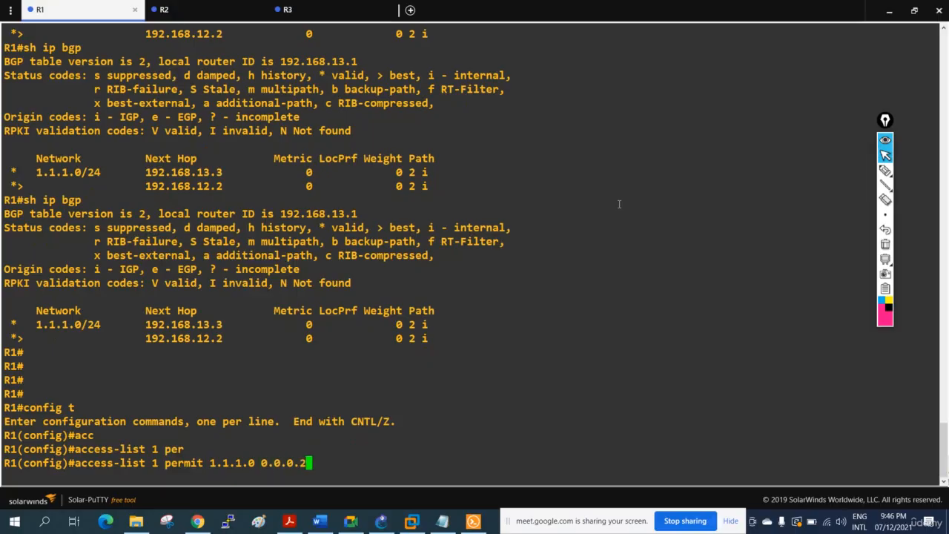
{"action": "type", "text": "55"}
{"action": "key", "text": "Return"}
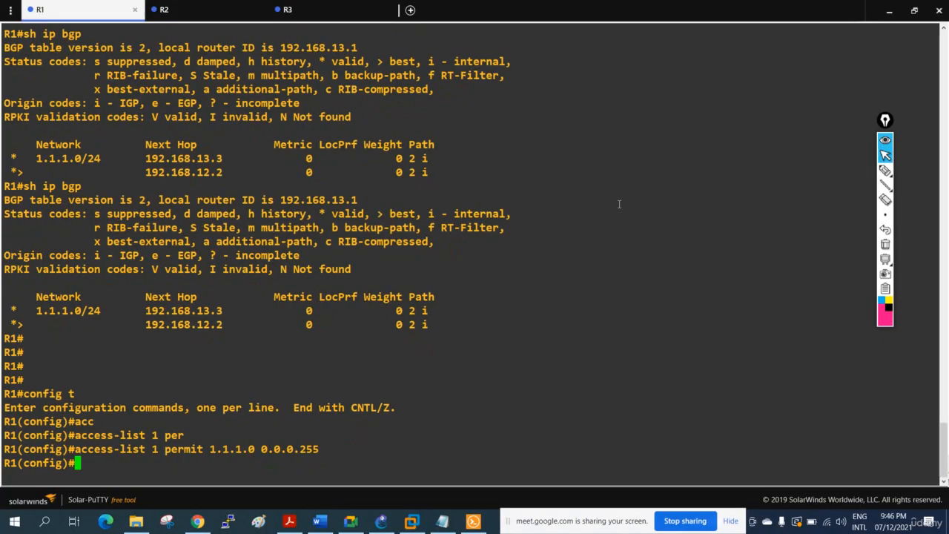
Create route-map abc with a permit entry at sequence 10, consulting the inline help for the sequence option.
{"action": "type", "text": "route"}
{"action": "key", "text": "Tab"}
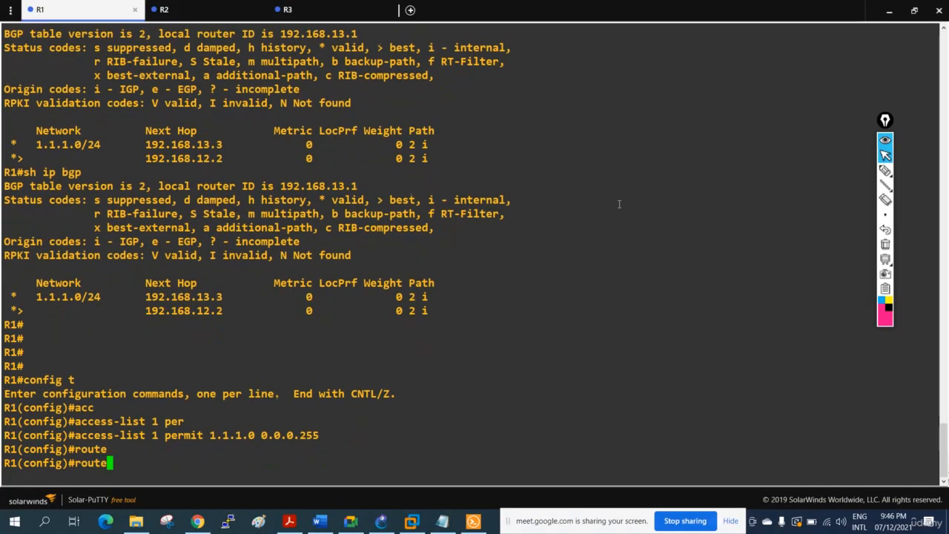
{"action": "type", "text": "-ma"}
{"action": "key", "text": "Tab"}
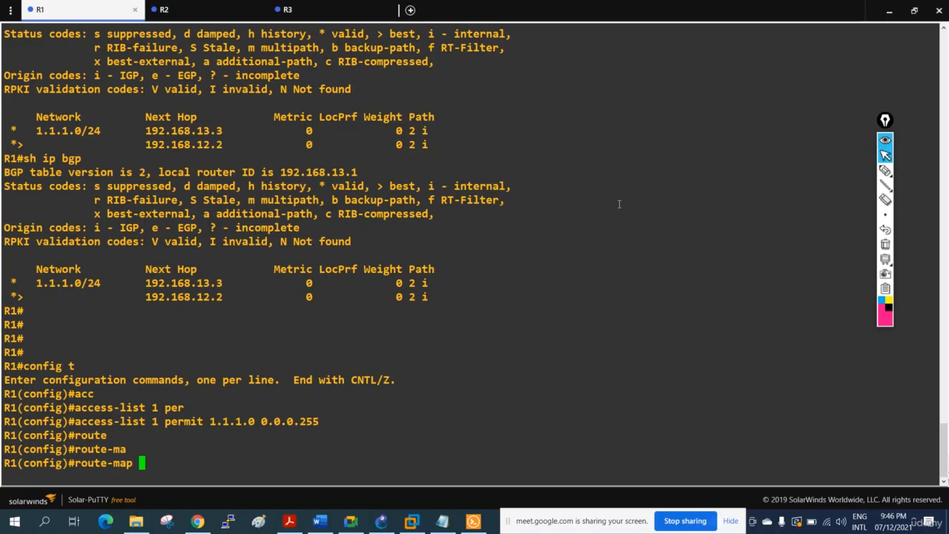
{"action": "type", "text": "abc per"}
{"action": "key", "text": "Tab"}
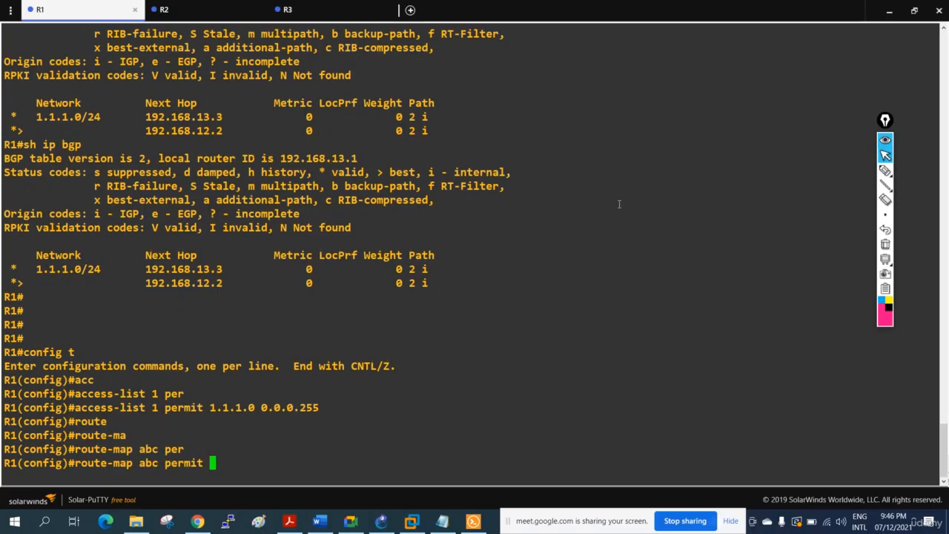
{"action": "type", "text": "?"}
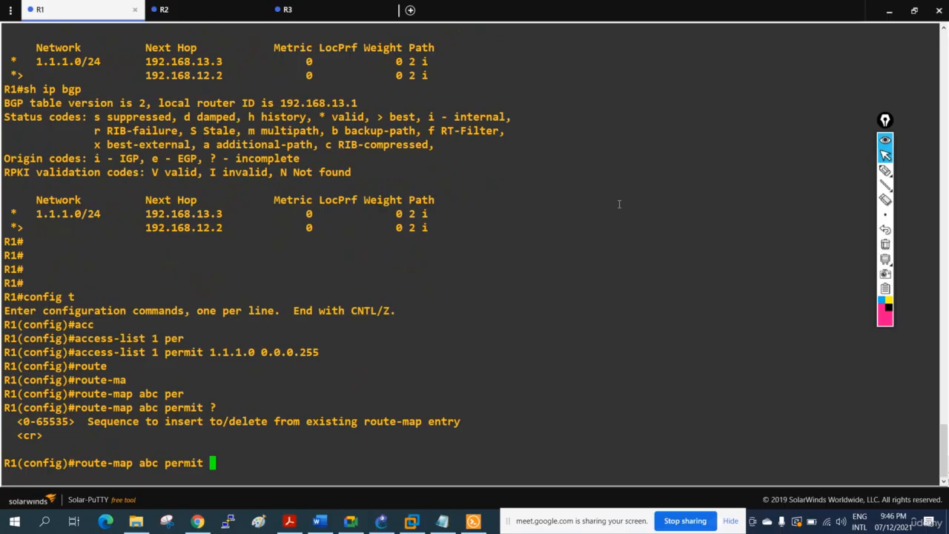
{"action": "type", "text": "10"}
{"action": "key", "text": "Return"}
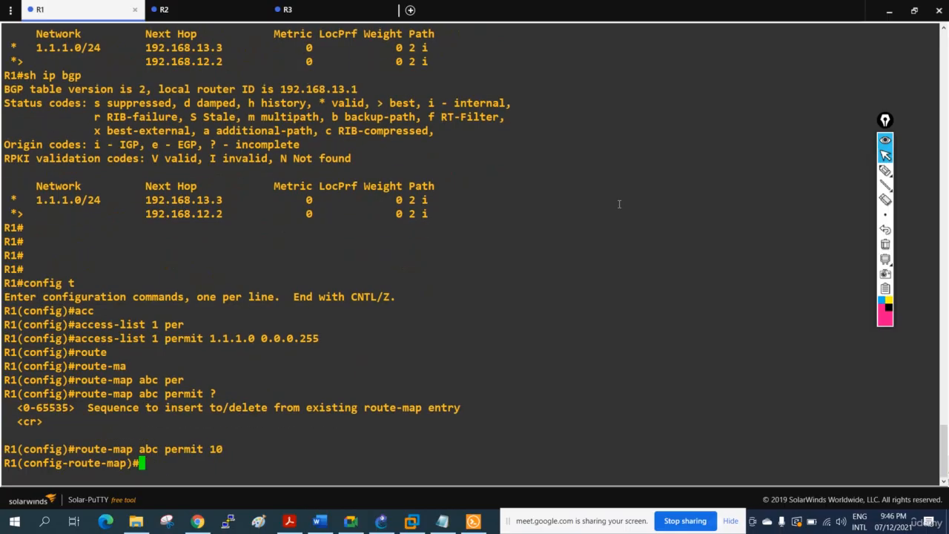
Make route-map abc sequence 10 match IP addresses from access list 1.
{"action": "type", "text": "matc"}
{"action": "key", "text": "Tab"}
{"action": "type", "text": "ip add"}
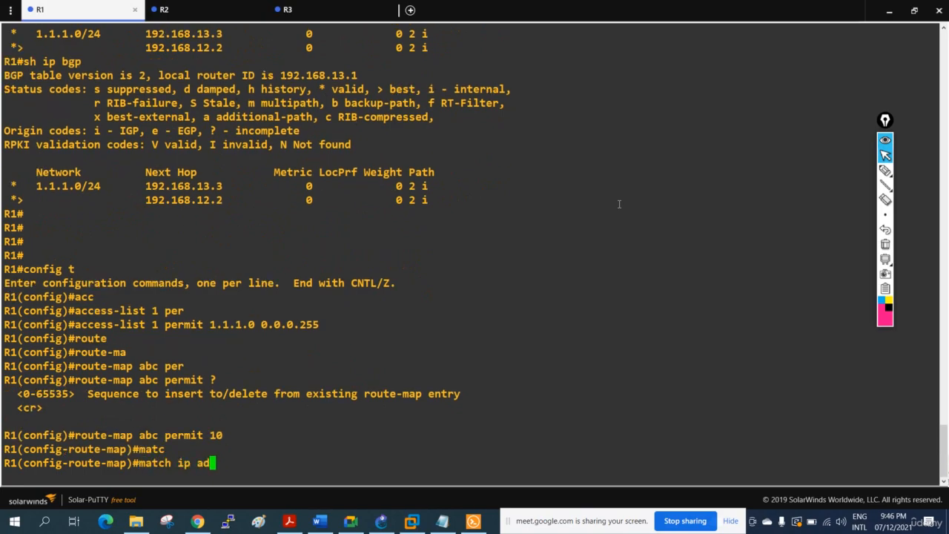
{"action": "key", "text": "Tab"}
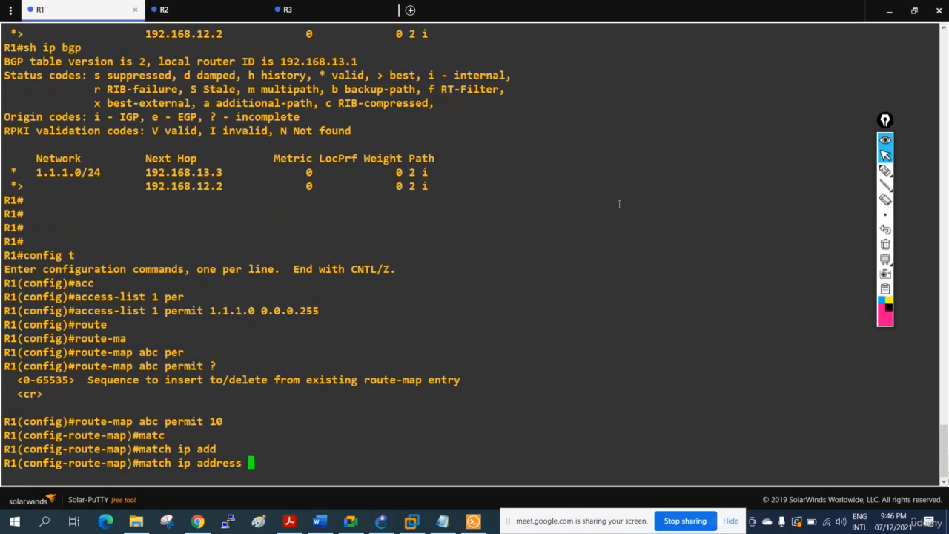
{"action": "type", "text": "1"}
{"action": "key", "text": "Return"}
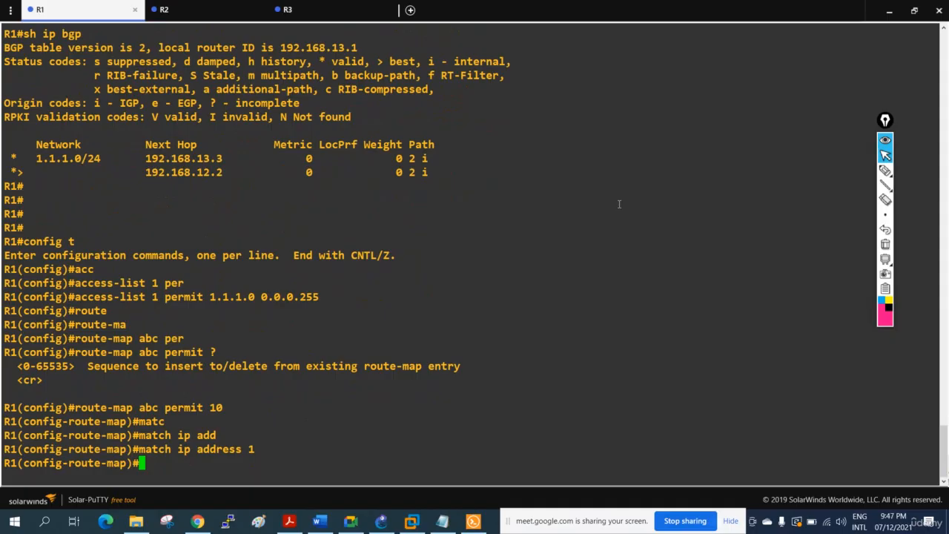
{"action": "type", "text": "set as p"}
{"action": "key", "text": "BackSpace"}
{"action": "key", "text": "BackSpace"}
{"action": "type", "text": "-"}
{"action": "key", "text": "Tab"}
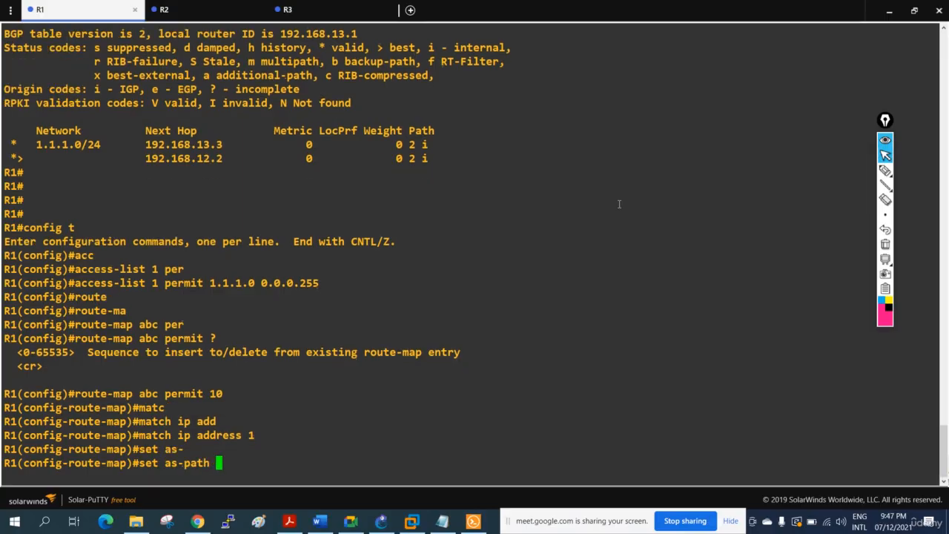
{"action": "type", "text": "pre"}
{"action": "key", "text": "Tab"}
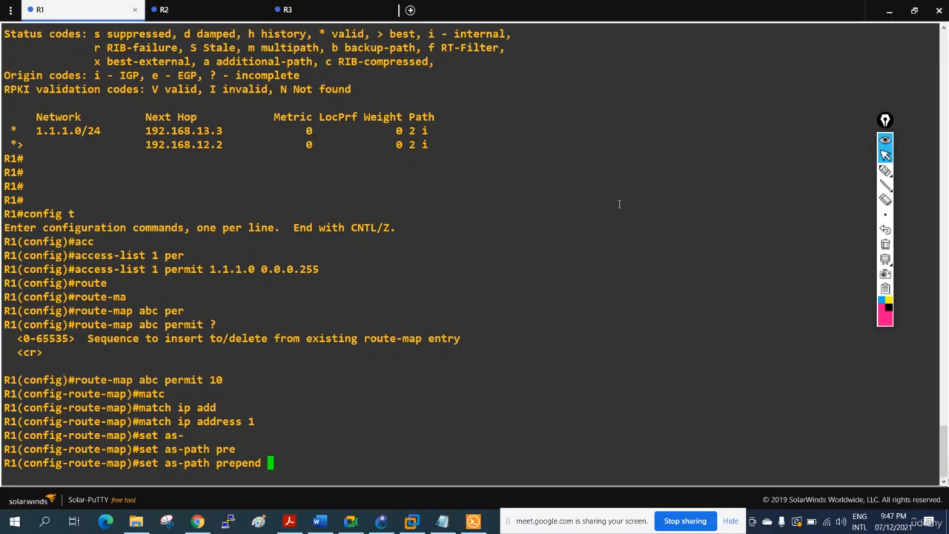
{"action": "type", "text": "1"}
{"action": "type", "text": "11111111"}
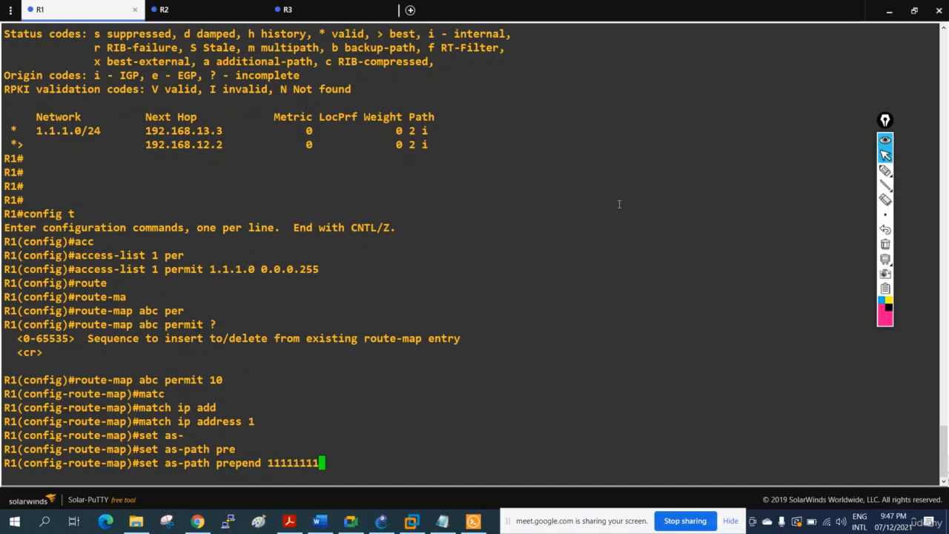
{"action": "type", "text": "1"}
{"action": "key", "text": "Return"}
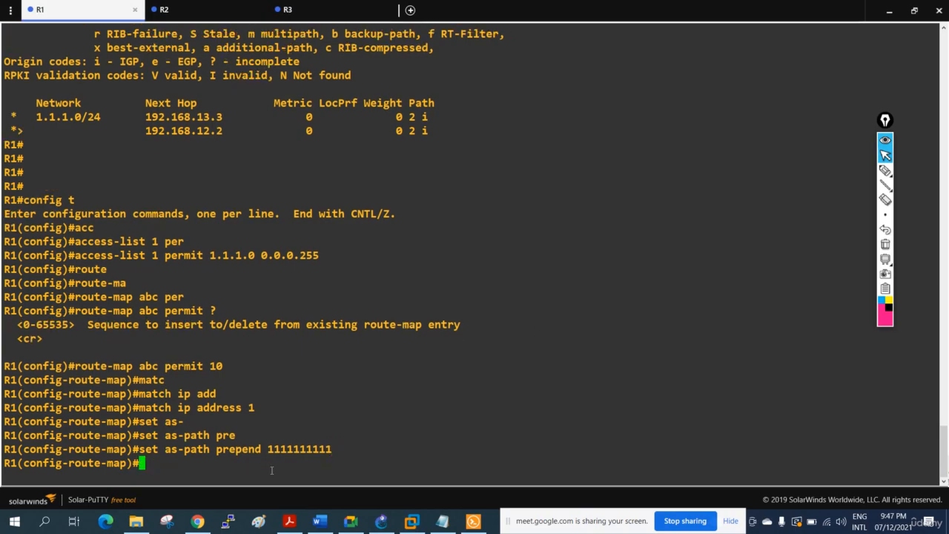
{"action": "mouse_move", "coordinate": [268, 449]}
{"action": "left_mouse_down"}
{"action": "mouse_move", "coordinate": [330, 449]}
{"action": "mouse_move", "coordinate": [264, 449]}
{"action": "left_mouse_up"}
{"action": "left_click", "coordinate": [330, 449]}
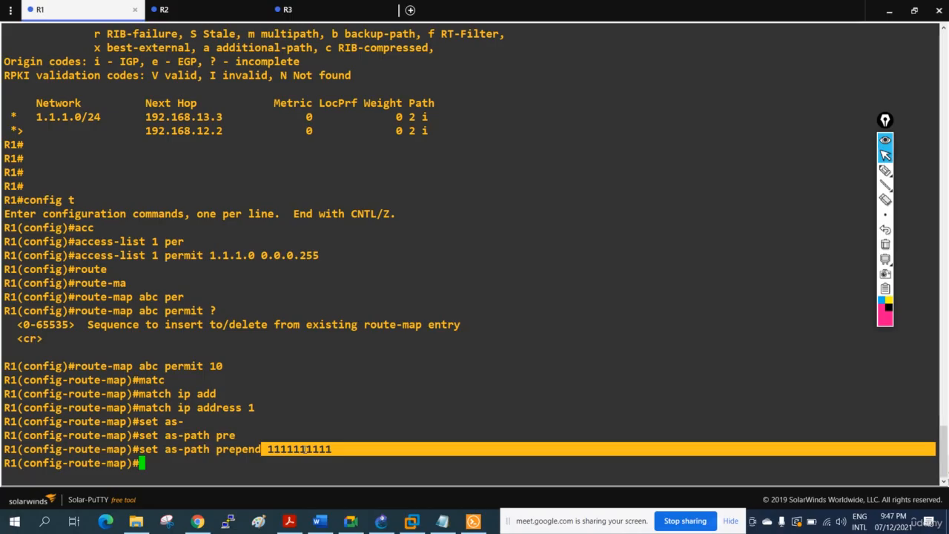
Leave sequence 10, add a permit entry at sequence 20 to route-map abc, and return to global configuration mode.
{"action": "type", "text": "exit"}
{"action": "key", "text": "Return"}
{"action": "type", "text": "router"}
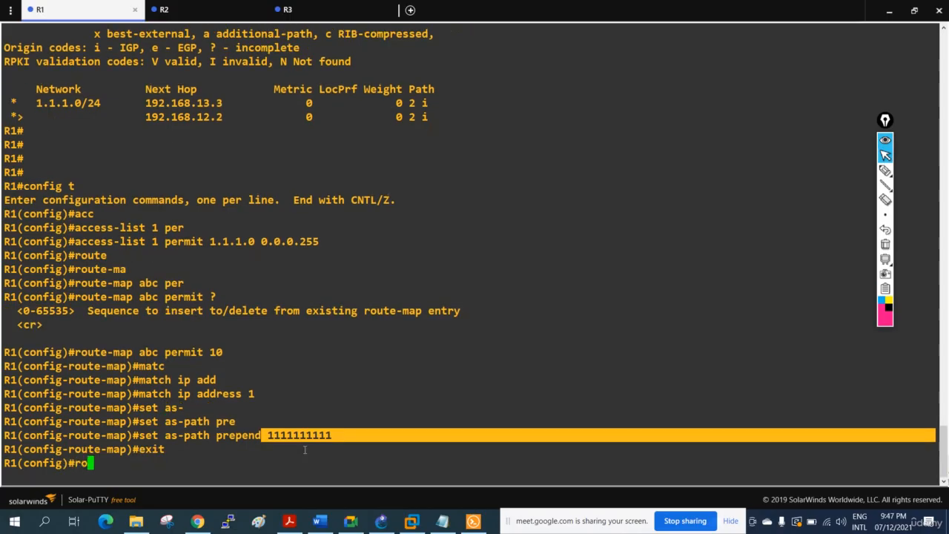
{"action": "key", "text": "BackSpace"}
{"action": "key", "text": "BackSpace"}
{"action": "key", "text": "BackSpace"}
{"action": "key", "text": "BackSpace"}
{"action": "key", "text": "BackSpace"}
{"action": "key", "text": "BackSpace"}
{"action": "key", "text": "BackSpace"}
{"action": "type", "text": "route"}
{"action": "key", "text": "BackSpace"}
{"action": "type", "text": "-map ab"}
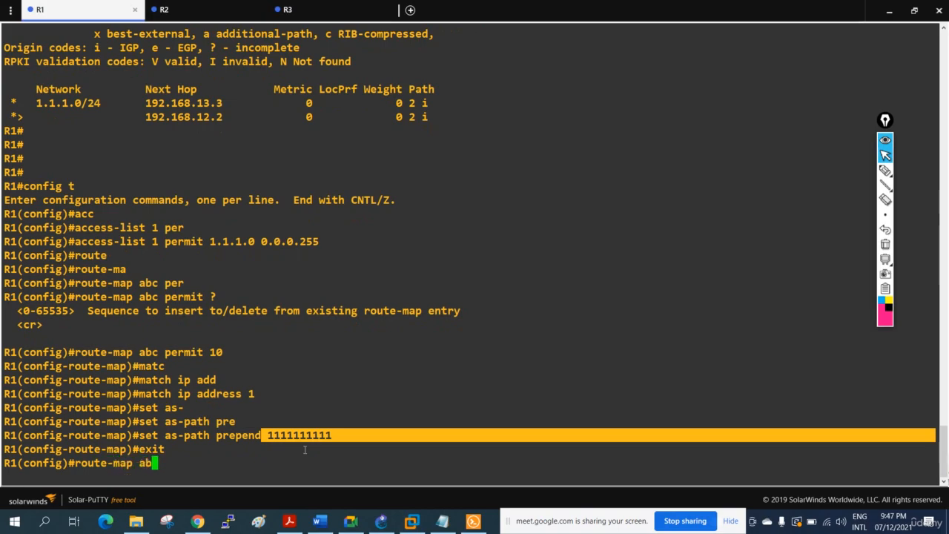
{"action": "type", "text": "c per"}
{"action": "key", "text": "Tab"}
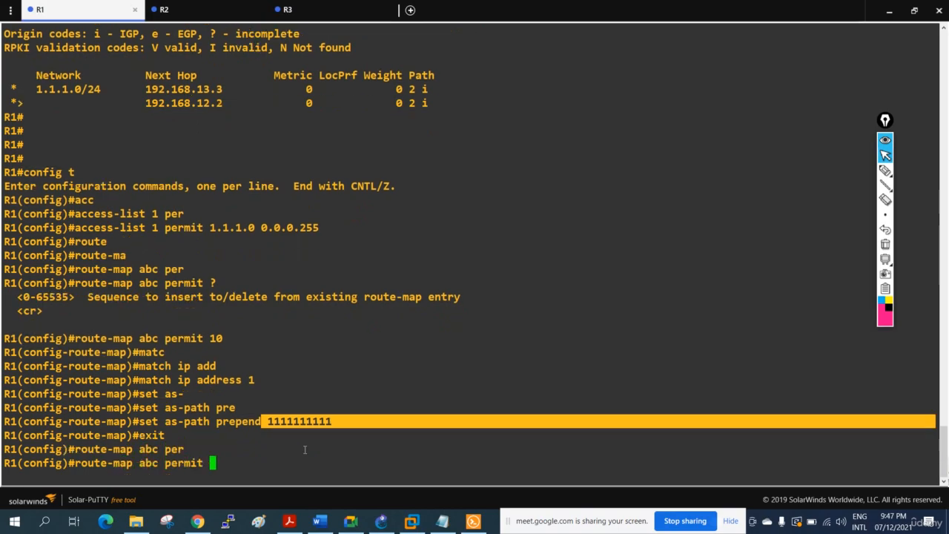
{"action": "type", "text": "20"}
{"action": "key", "text": "Return"}
{"action": "type", "text": "exit"}
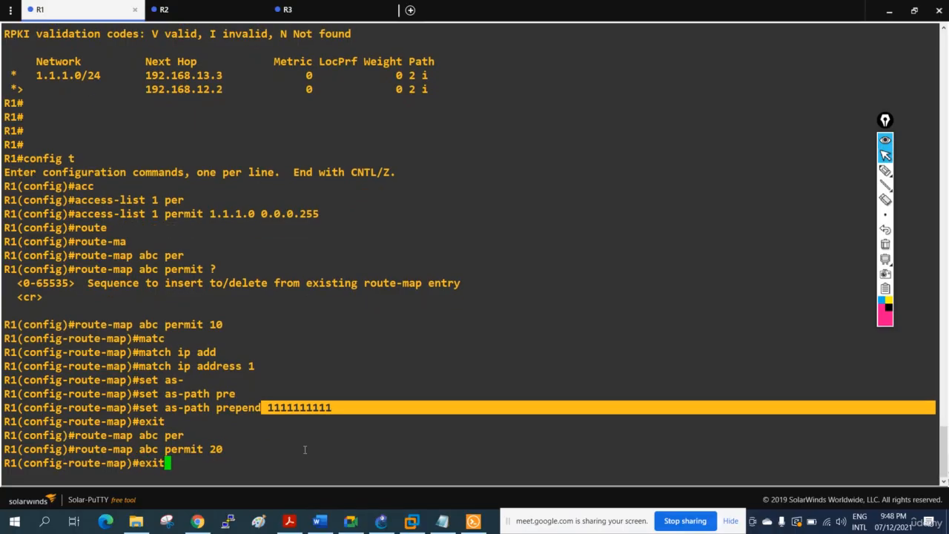
{"action": "key", "text": "Return"}
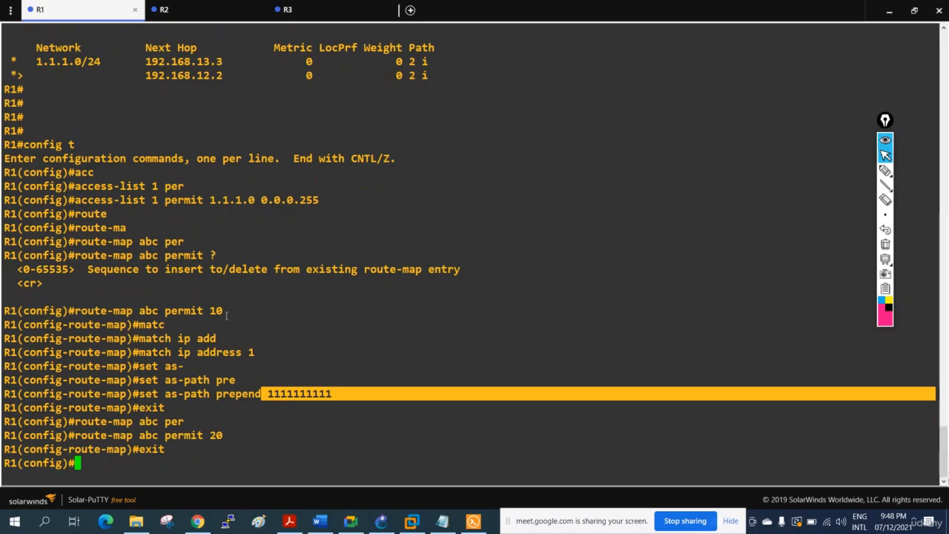
Review route-map abc by highlighting the permit 10 line, its sequence number, the access list match and the prepended AS value.
{"action": "mouse_move", "coordinate": [229, 312]}
{"action": "left_mouse_down"}
{"action": "mouse_move", "coordinate": [69, 310]}
{"action": "mouse_move", "coordinate": [77, 305]}
{"action": "left_mouse_up"}
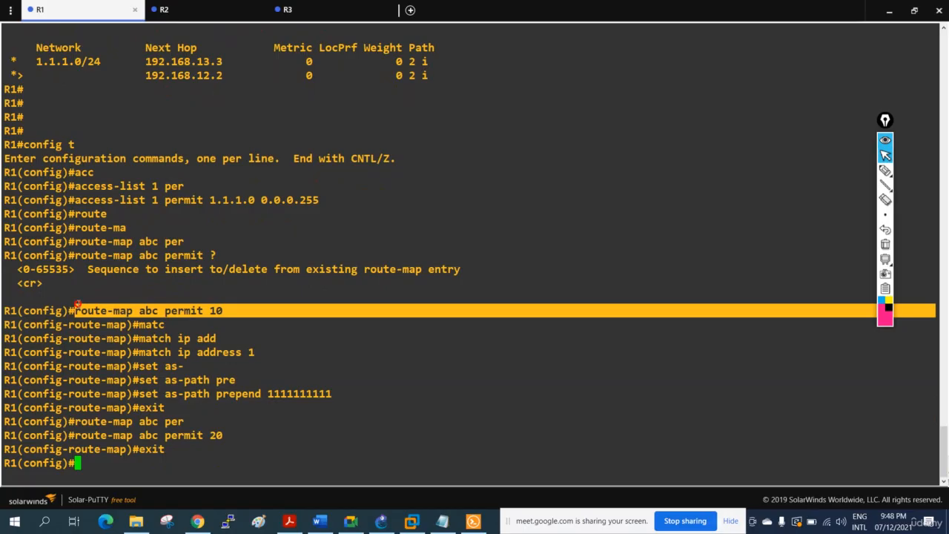
{"action": "left_click_drag", "start_coordinate": [229, 317], "coordinate": [216, 313]}
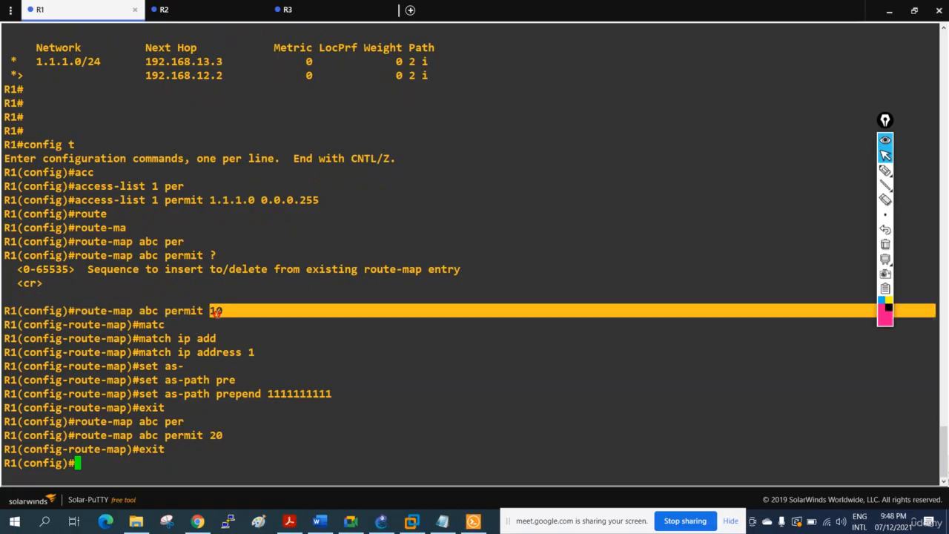
{"action": "double_click", "coordinate": [220, 311]}
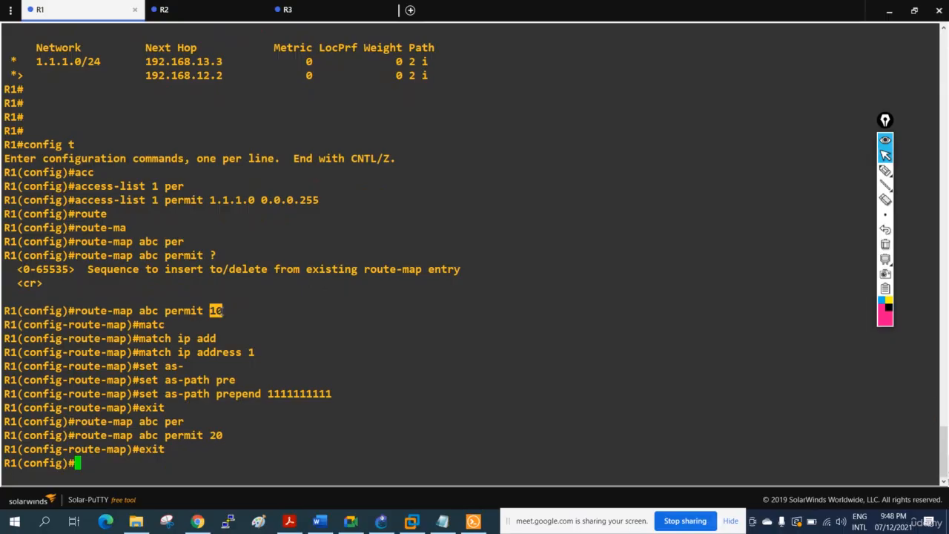
{"action": "left_click_drag", "start_coordinate": [261, 353], "coordinate": [134, 353]}
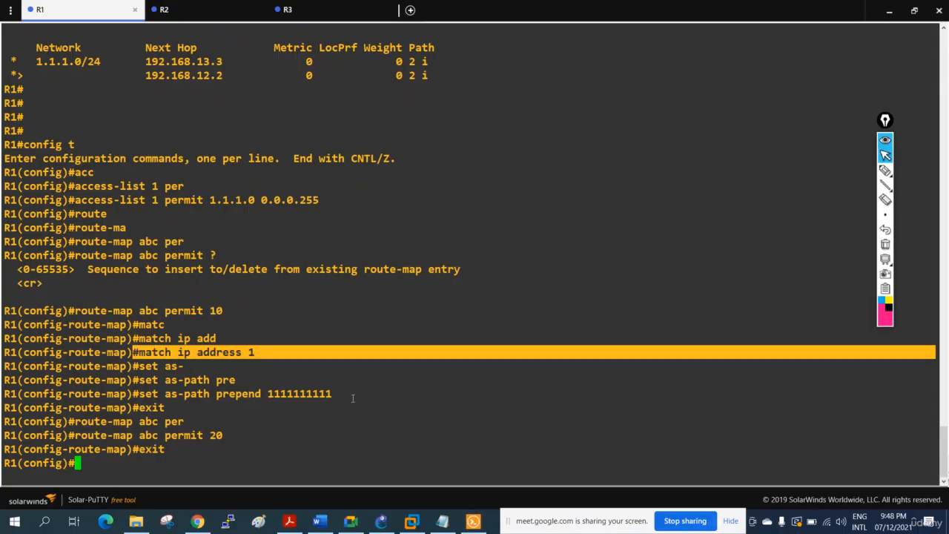
{"action": "left_click_drag", "start_coordinate": [353, 398], "coordinate": [267, 394]}
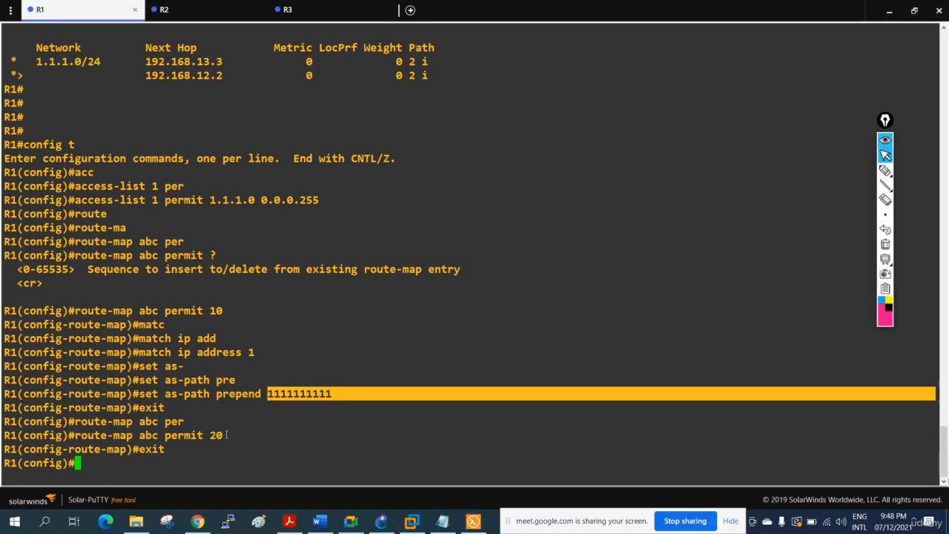
Point out route-map abc sequence numbers 10 and 20 by highlighting them and drawing pen arrows and a connecting line, and clear the drawings.
{"action": "left_click_drag", "start_coordinate": [226, 311], "coordinate": [211, 311]}
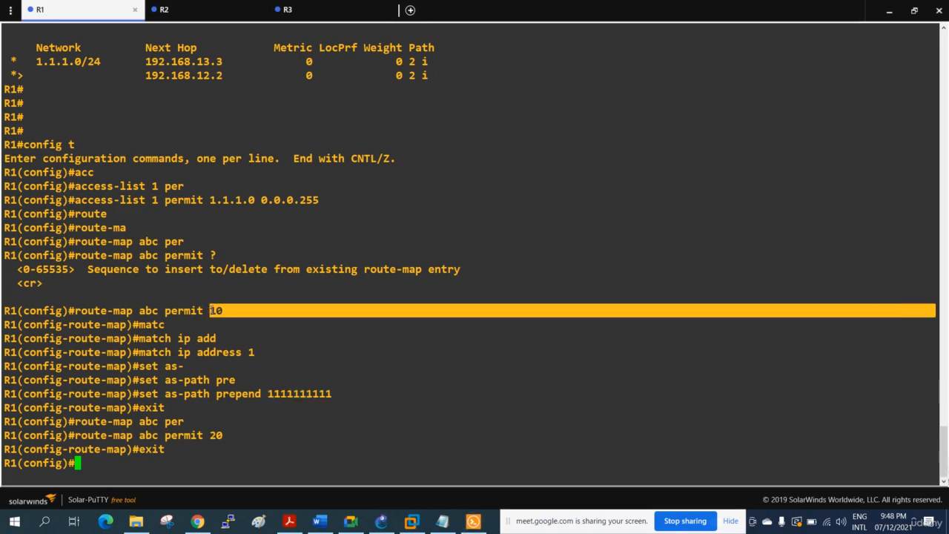
{"action": "left_click_drag", "start_coordinate": [230, 436], "coordinate": [216, 436]}
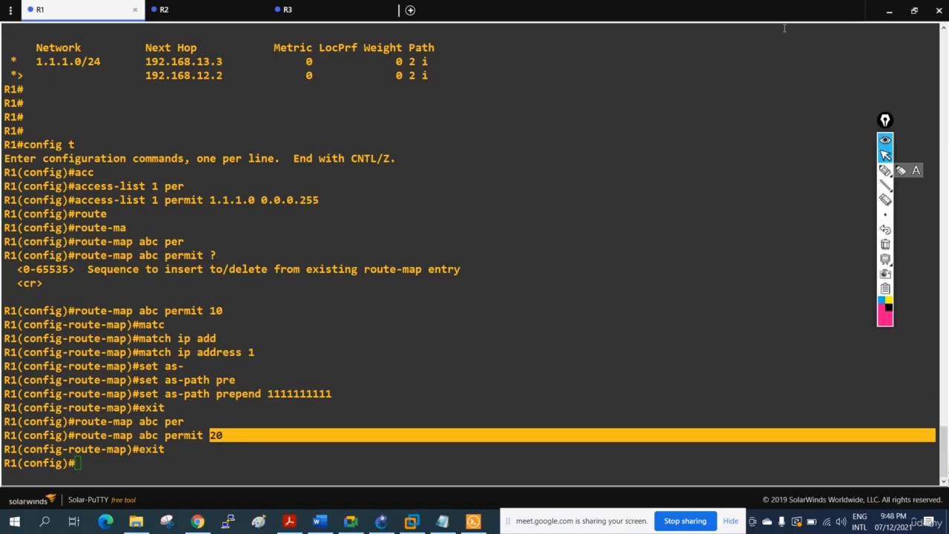
{"action": "left_click", "coordinate": [886, 170]}
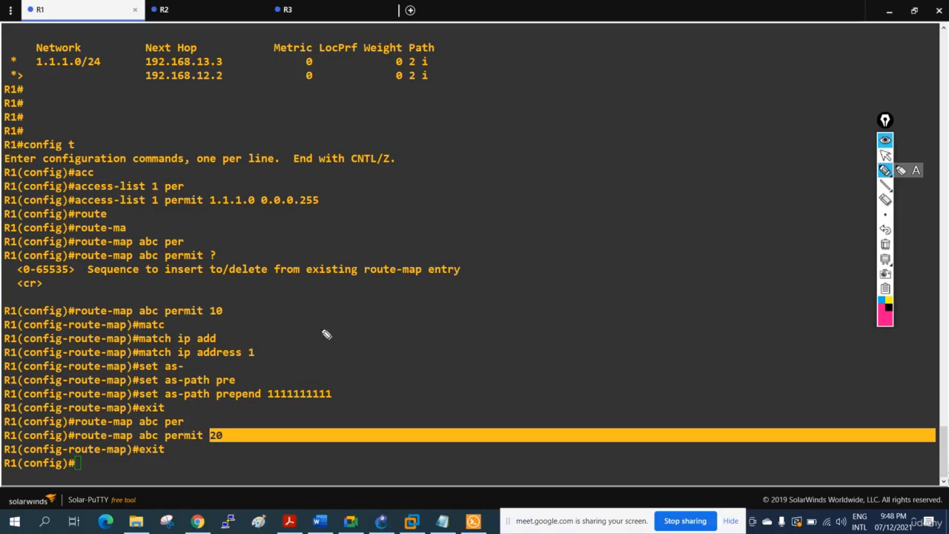
{"action": "left_click_drag", "start_coordinate": [225, 305], "coordinate": [243, 286]}
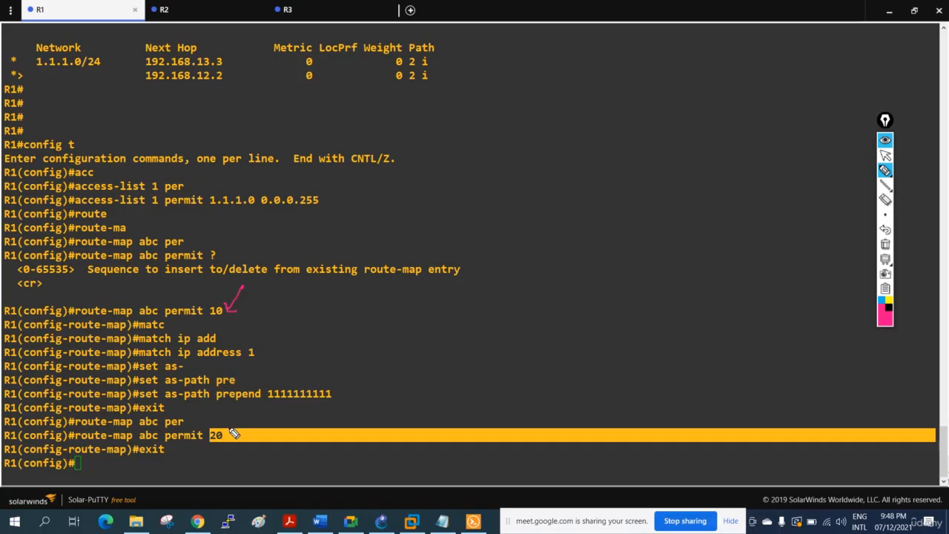
{"action": "left_click_drag", "start_coordinate": [230, 428], "coordinate": [261, 388]}
{"action": "left_click_drag", "start_coordinate": [221, 289], "coordinate": [222, 428]}
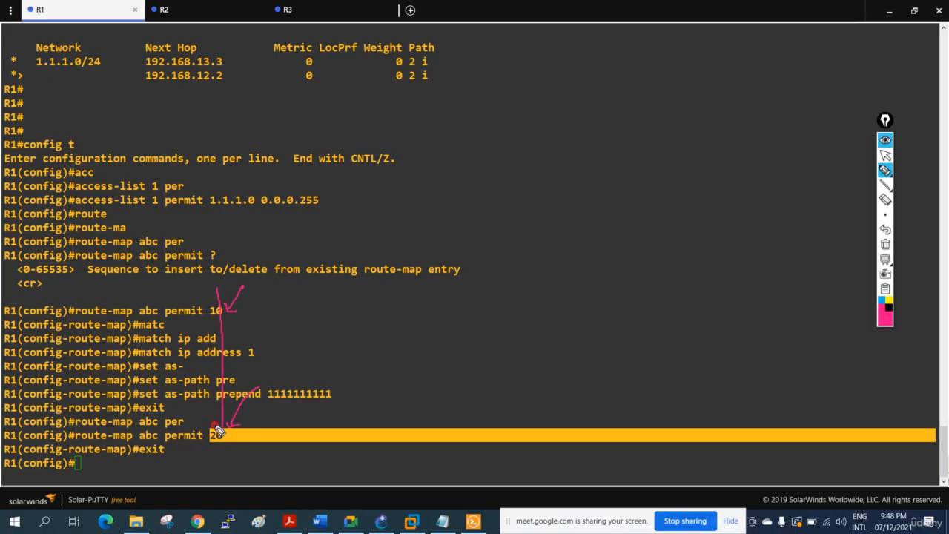
{"action": "left_click", "coordinate": [884, 244]}
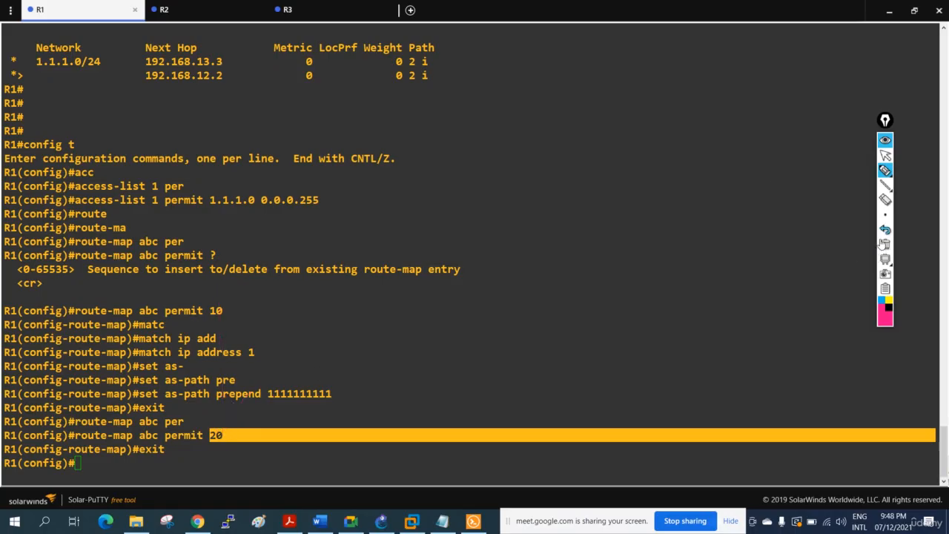
{"action": "left_click", "coordinate": [885, 154]}
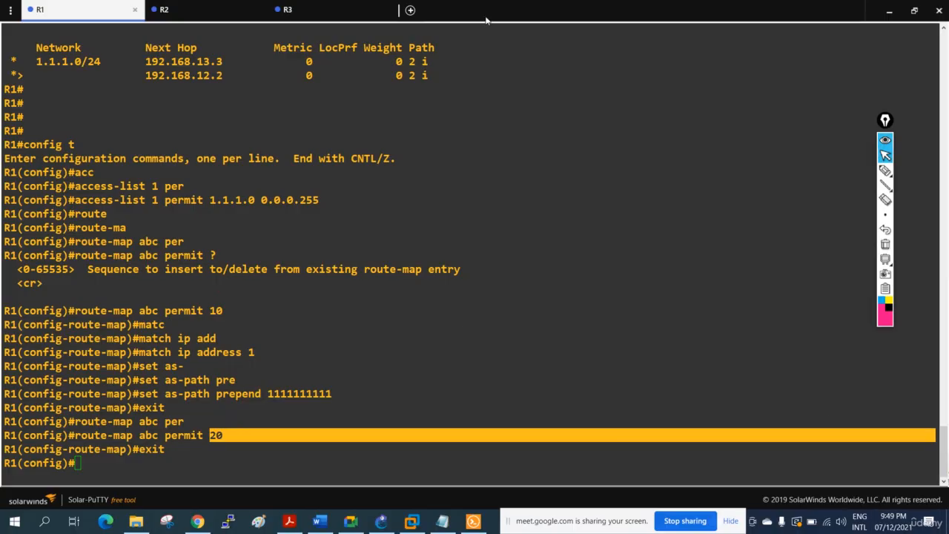
Uncover the topology diagram to examine R1's links to AS 2, and return the R1 console to full size.
{"action": "left_click", "coordinate": [506, 72]}
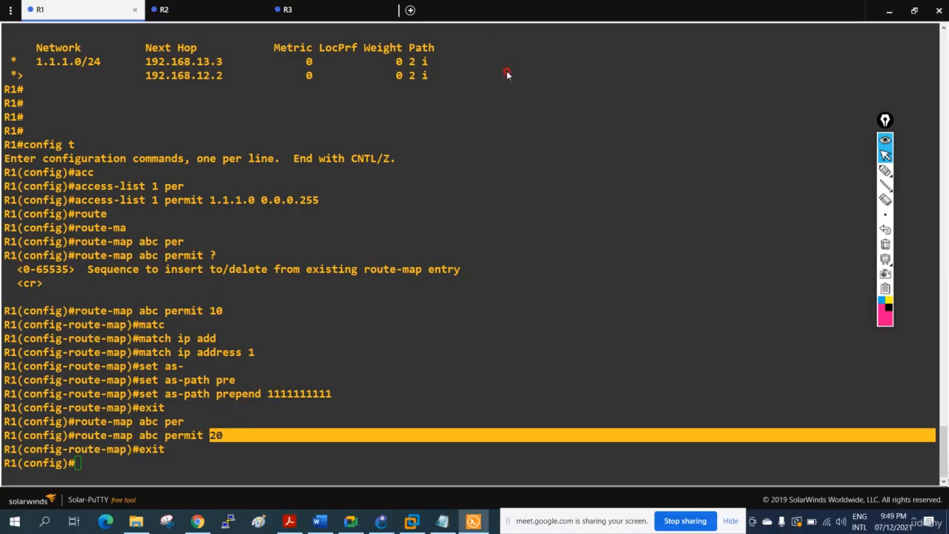
{"action": "left_click", "coordinate": [914, 10]}
{"action": "left_click_drag", "start_coordinate": [620, 224], "coordinate": [684, 284]}
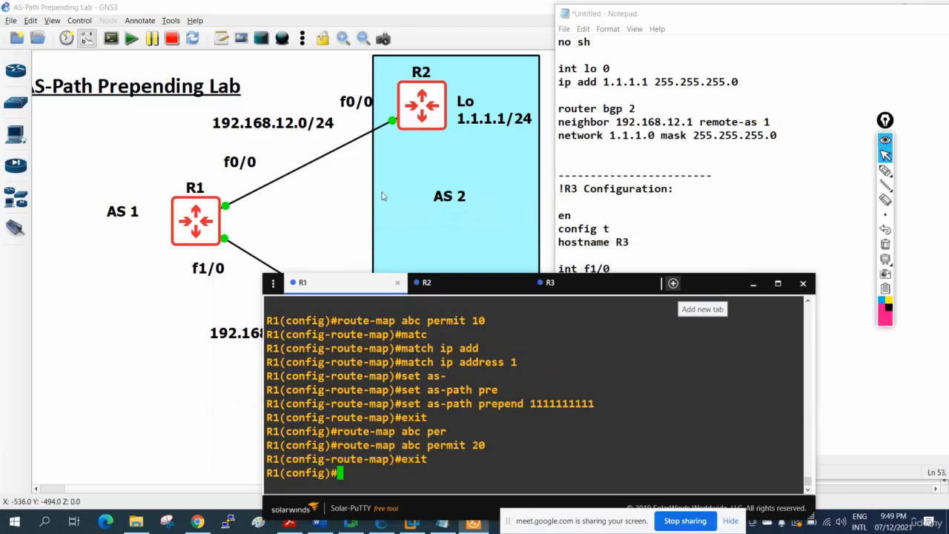
{"action": "left_click", "coordinate": [778, 283]}
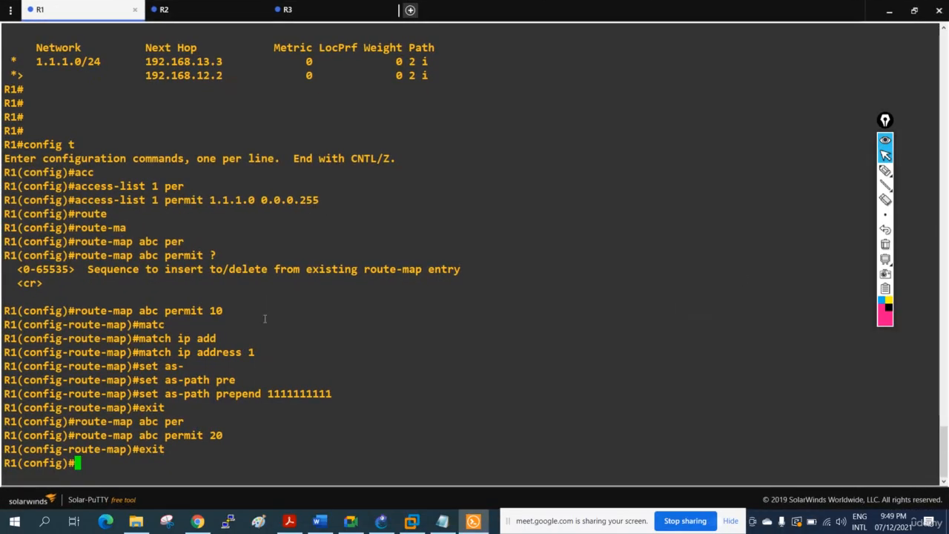
Enter BGP router configuration mode for AS 1 on R1.
{"action": "type", "text": "rout"}
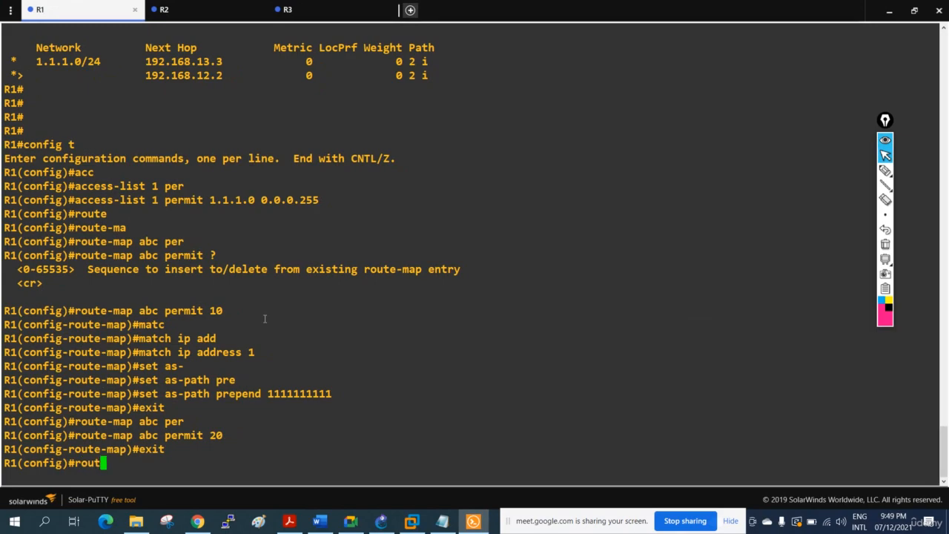
{"action": "key", "text": "Tab"}
{"action": "type", "text": "eb"}
{"action": "key", "text": "BackSpace"}
{"action": "key", "text": "BackSpace"}
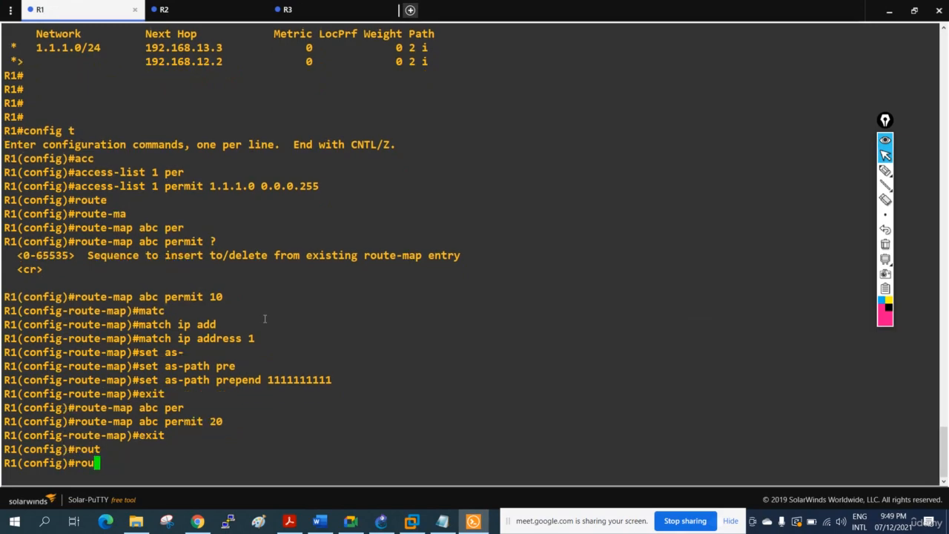
{"action": "type", "text": "er bgp 1"}
{"action": "key", "text": "Return"}
Try to apply route-map abc in the outbound direction to BGP neighbor 192.168.12.1.
{"action": "type", "text": "ne"}
{"action": "key", "text": "Tab"}
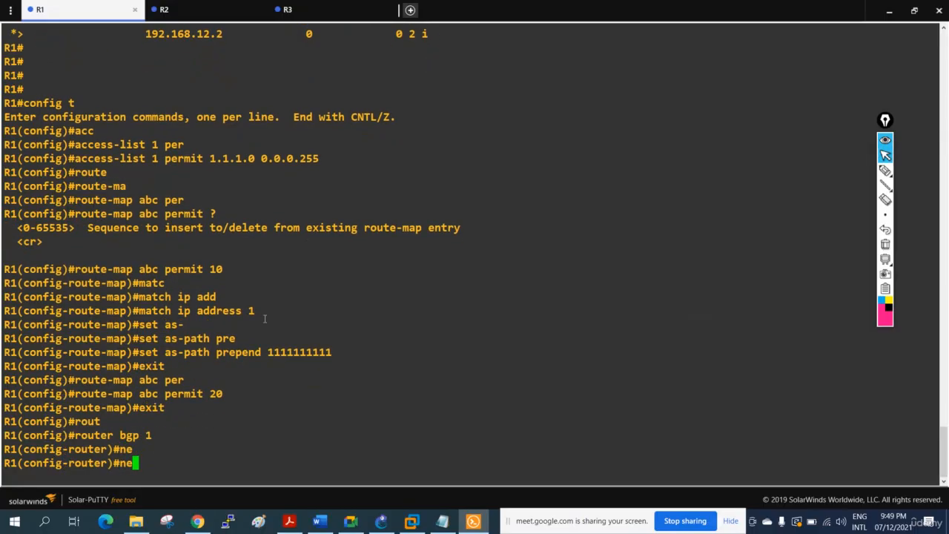
{"action": "type", "text": "i"}
{"action": "key", "text": "Tab"}
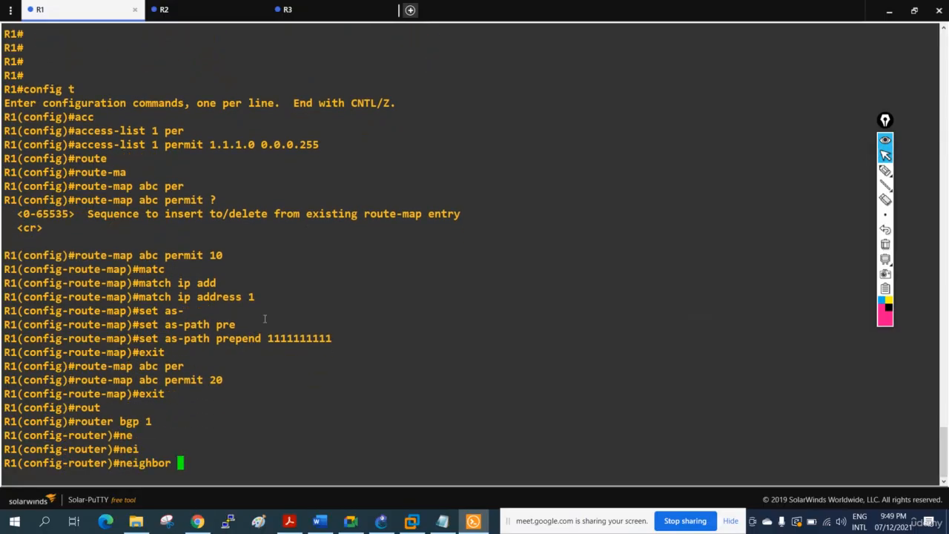
{"action": "type", "text": "192.168.12.1 "}
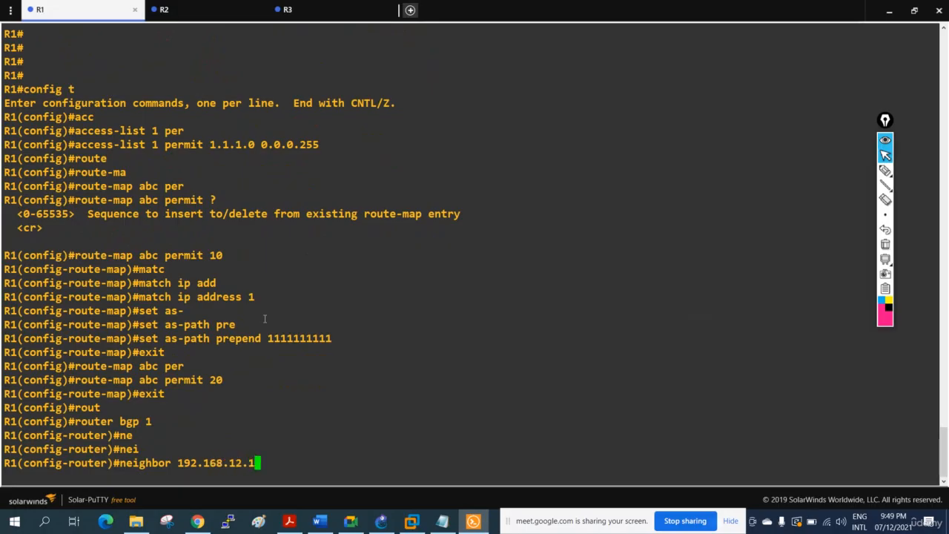
{"action": "type", "text": "rou"}
{"action": "key", "text": "Tab"}
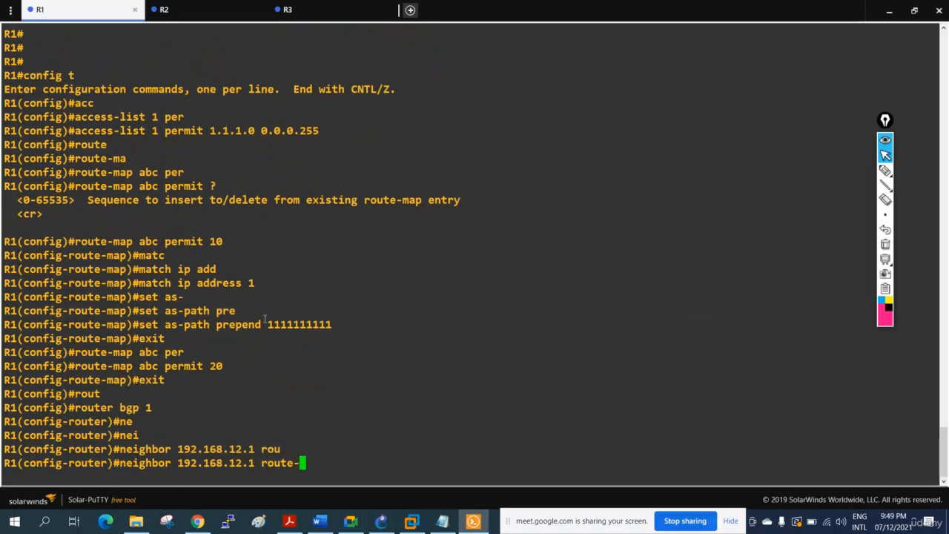
{"action": "type", "text": "map"}
{"action": "key", "text": "Tab"}
{"action": "type", "text": "abc out"}
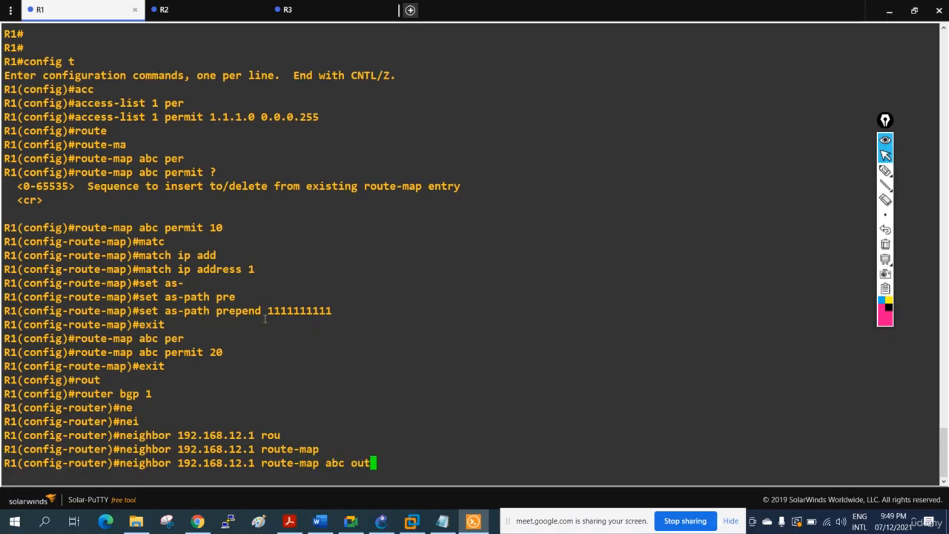
{"action": "key", "text": "Return"}
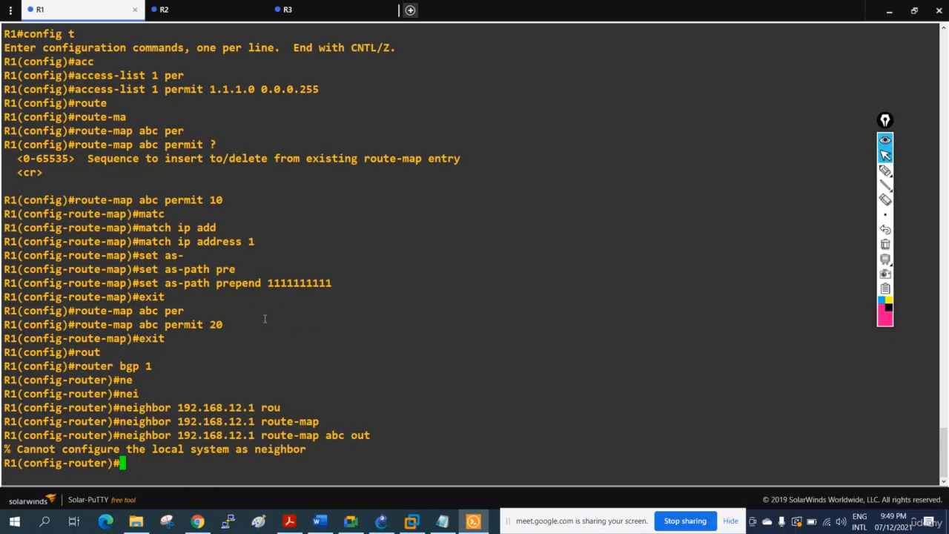
Recall the outbound route-map abc neighbor command for correction and uncover the topology diagram to check the R1–R2 addressing.
{"action": "key", "text": "Up"}
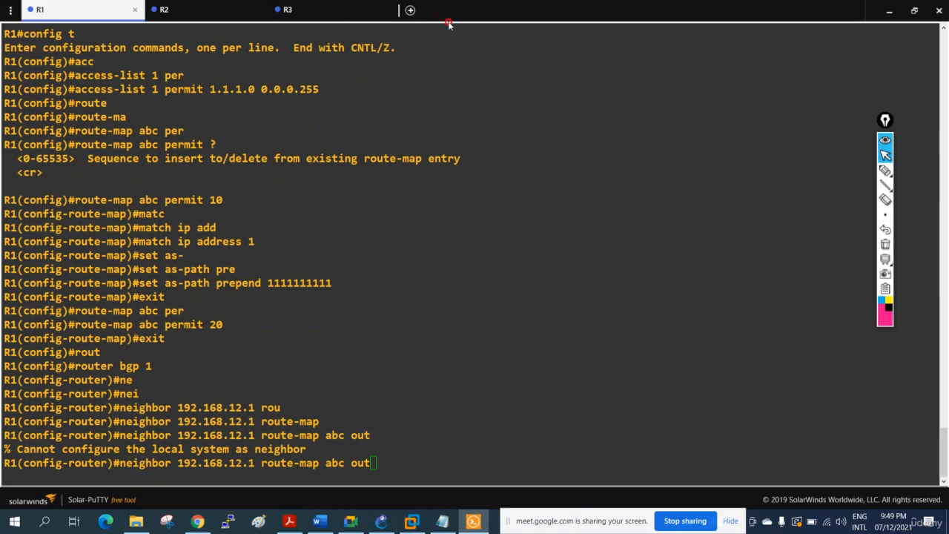
{"action": "left_click", "coordinate": [915, 12]}
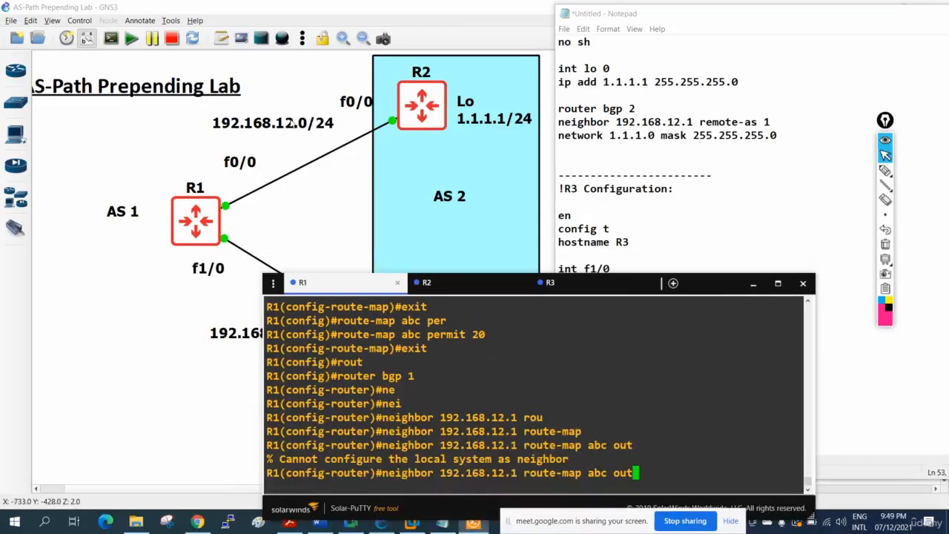
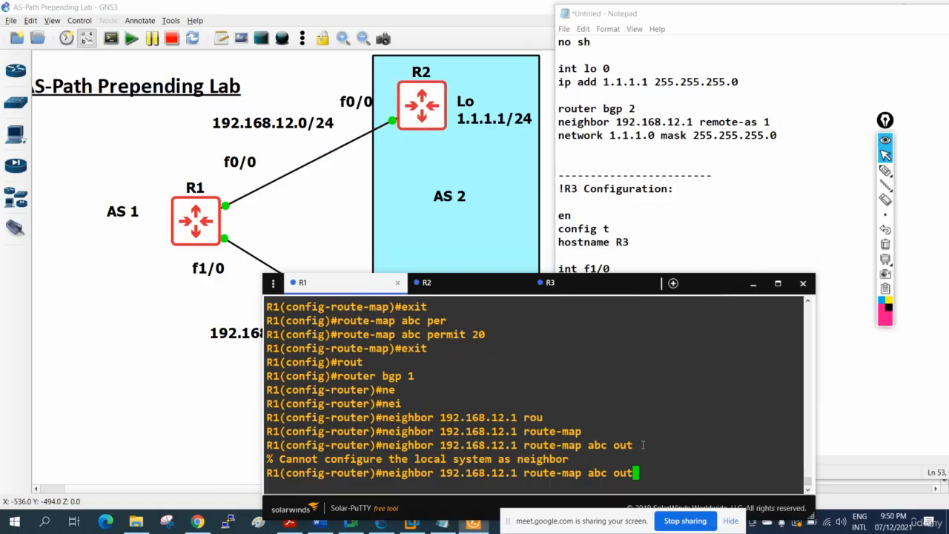
Apply route-map abc in the outbound direction to BGP neighbor 192.168.12.2 on R1.
{"action": "key", "text": "Left"}
{"action": "key", "text": "Left"}
{"action": "key", "text": "Left"}
{"action": "key", "text": "Left"}
{"action": "key", "text": "Left"}
{"action": "key", "text": "Left"}
{"action": "key", "text": "Left"}
{"action": "key", "text": "Left"}
{"action": "key", "text": "Left"}
{"action": "key", "text": "Left"}
{"action": "key", "text": "Left"}
{"action": "key", "text": "Left"}
{"action": "key", "text": "Left"}
{"action": "key", "text": "Left"}
{"action": "key", "text": "Left"}
{"action": "key", "text": "Left"}
{"action": "key", "text": "Left"}
{"action": "key", "text": "Left"}
{"action": "key", "text": "BackSpace"}
{"action": "type", "text": "2"}
{"action": "key", "text": "Return"}
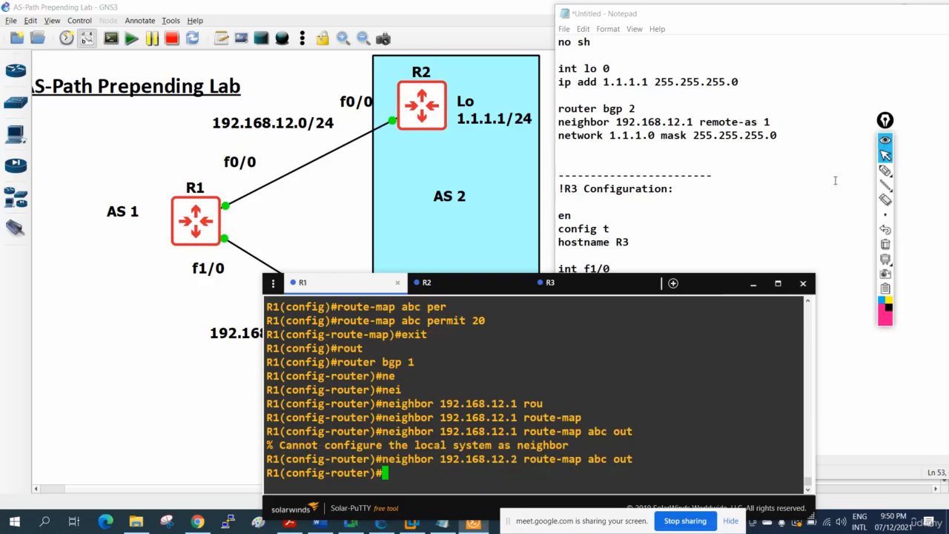
Mark the R1–R2 link, network 192.168.12.0/24 and R2's loopback with the pen, and handwrite "10" and "AS" inside AS 2.
{"action": "left_click", "coordinate": [886, 170]}
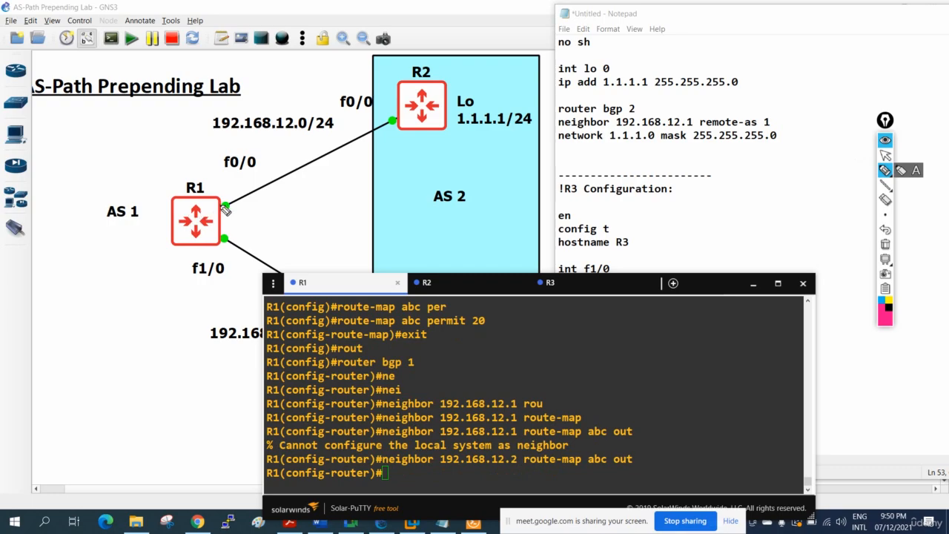
{"action": "left_click_drag", "start_coordinate": [224, 198], "coordinate": [222, 199]}
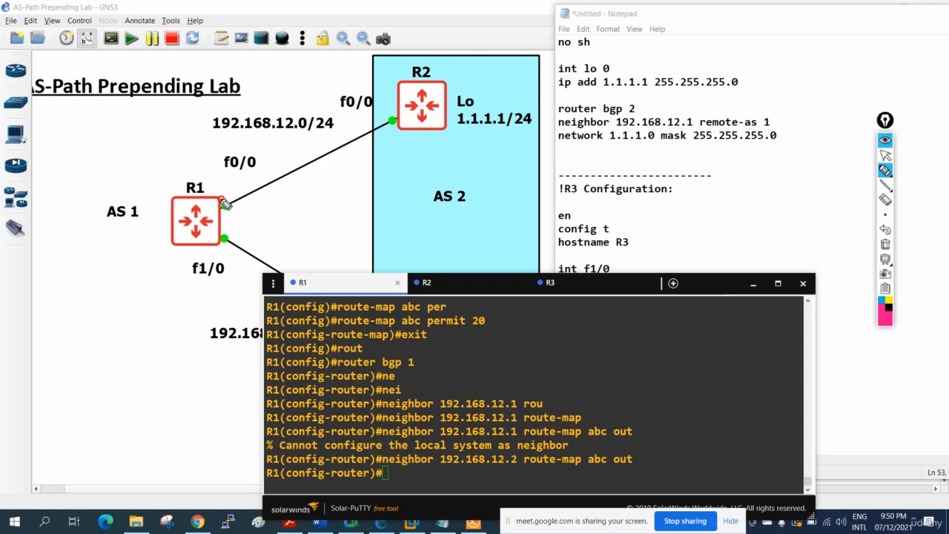
{"action": "mouse_move", "coordinate": [350, 117]}
{"action": "left_mouse_down"}
{"action": "mouse_move", "coordinate": [239, 125]}
{"action": "mouse_move", "coordinate": [254, 144]}
{"action": "mouse_move", "coordinate": [355, 123]}
{"action": "mouse_move", "coordinate": [364, 108]}
{"action": "mouse_move", "coordinate": [324, 136]}
{"action": "mouse_move", "coordinate": [358, 138]}
{"action": "mouse_move", "coordinate": [363, 120]}
{"action": "left_mouse_up"}
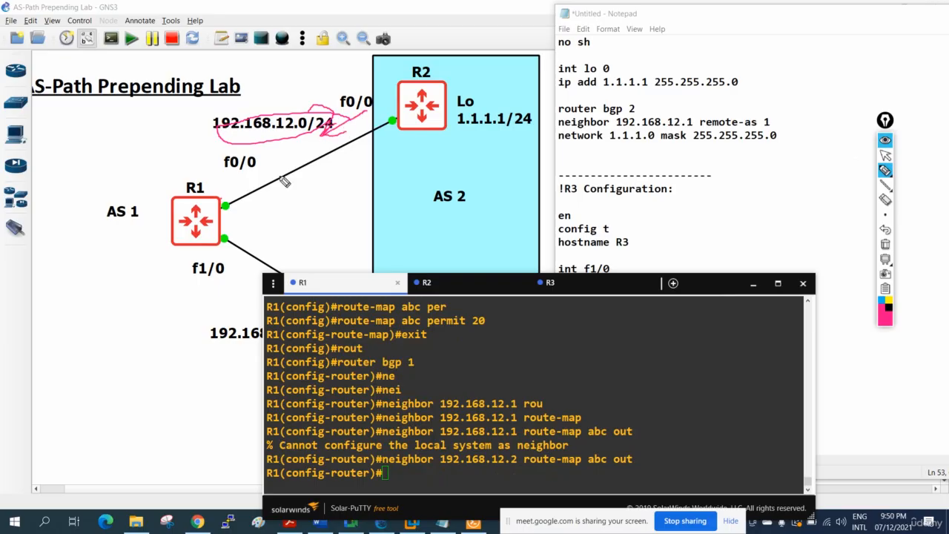
{"action": "mouse_move", "coordinate": [246, 194]}
{"action": "left_mouse_down"}
{"action": "mouse_move", "coordinate": [390, 116]}
{"action": "mouse_move", "coordinate": [387, 128]}
{"action": "left_mouse_up"}
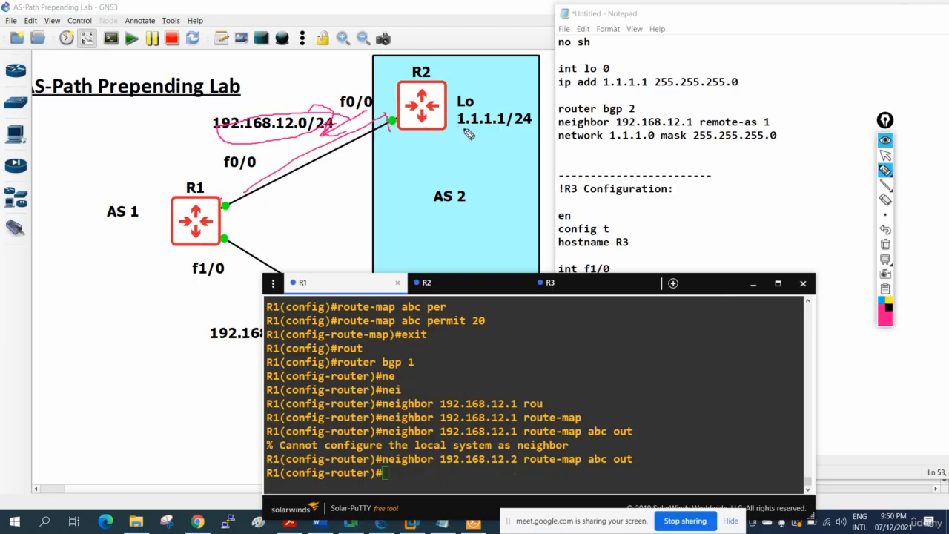
{"action": "left_click_drag", "start_coordinate": [455, 131], "coordinate": [517, 133]}
{"action": "mouse_move", "coordinate": [397, 152]}
{"action": "left_mouse_down"}
{"action": "mouse_move", "coordinate": [407, 171]}
{"action": "mouse_move", "coordinate": [388, 197]}
{"action": "mouse_move", "coordinate": [410, 165]}
{"action": "left_mouse_up"}
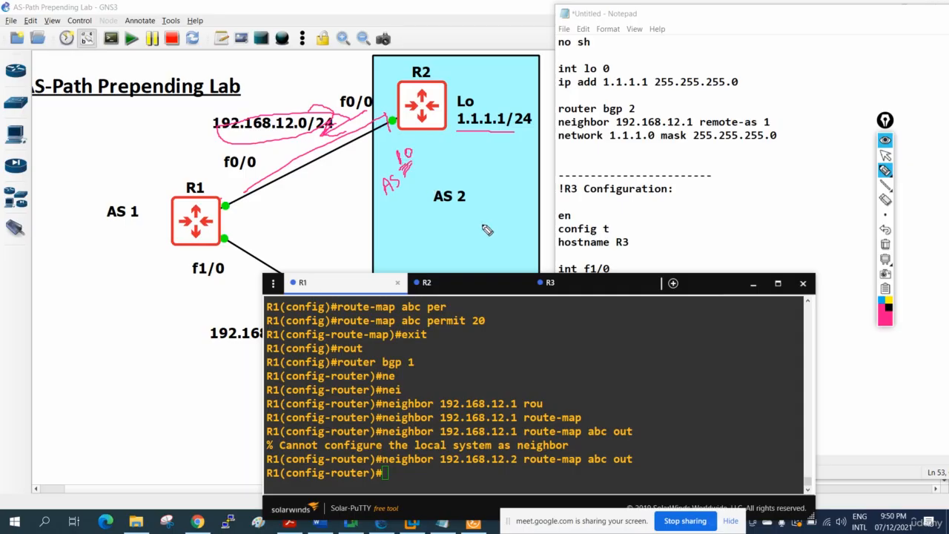
{"action": "left_click", "coordinate": [885, 155]}
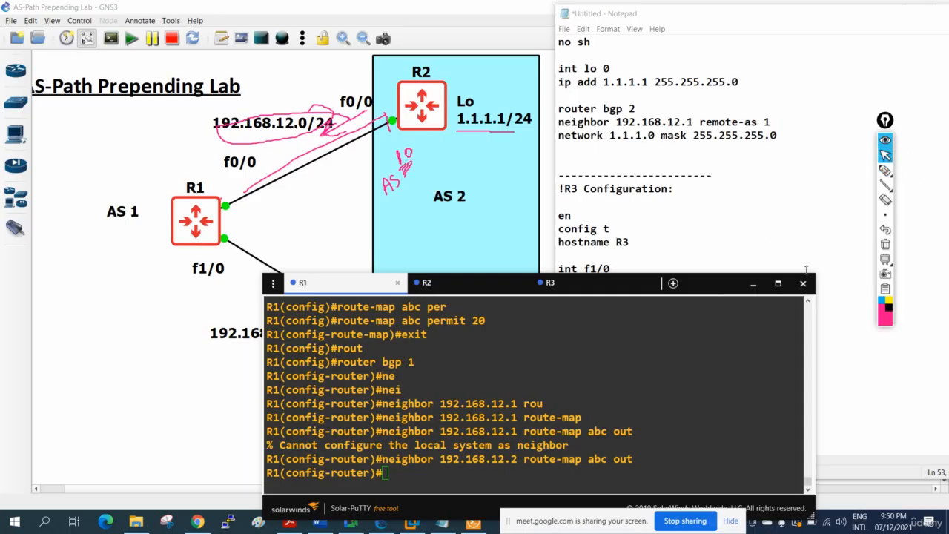
Return the R1 console to full size, leave BGP configuration mode and display the BGP table several times.
{"action": "left_click", "coordinate": [778, 283]}
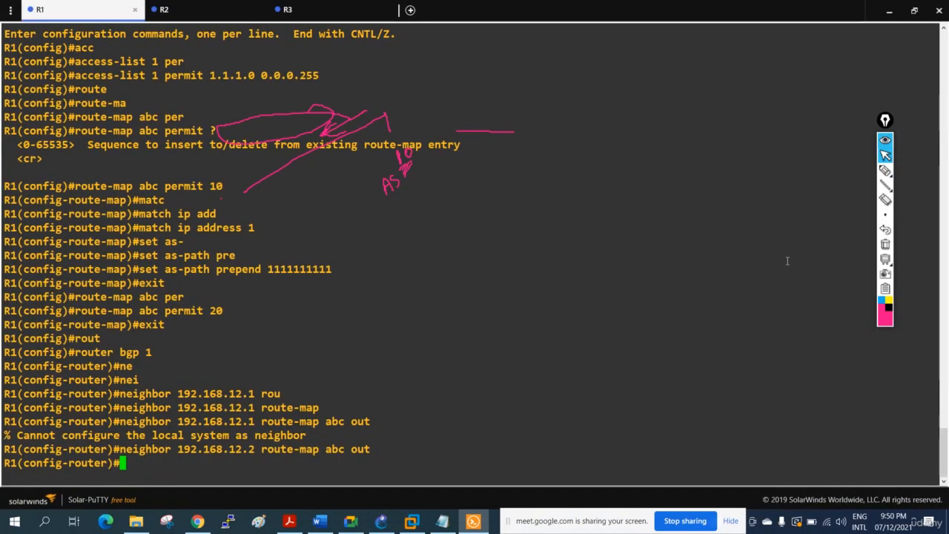
{"action": "key", "text": "ctrl+z"}
{"action": "key", "text": "Return"}
{"action": "key", "text": "Return"}
{"action": "key", "text": "Return"}
{"action": "type", "text": "sh"}
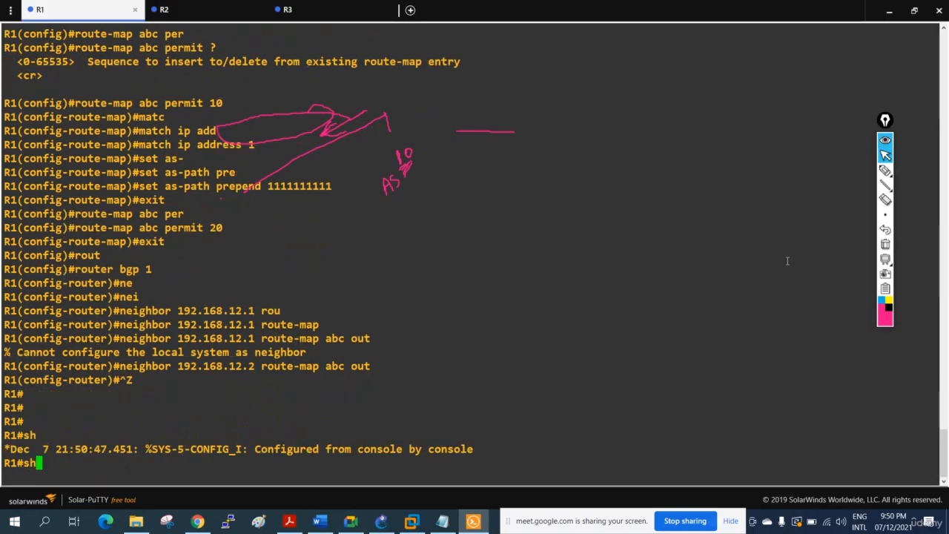
{"action": "type", "text": " ip bgp"}
{"action": "key", "text": "Return"}
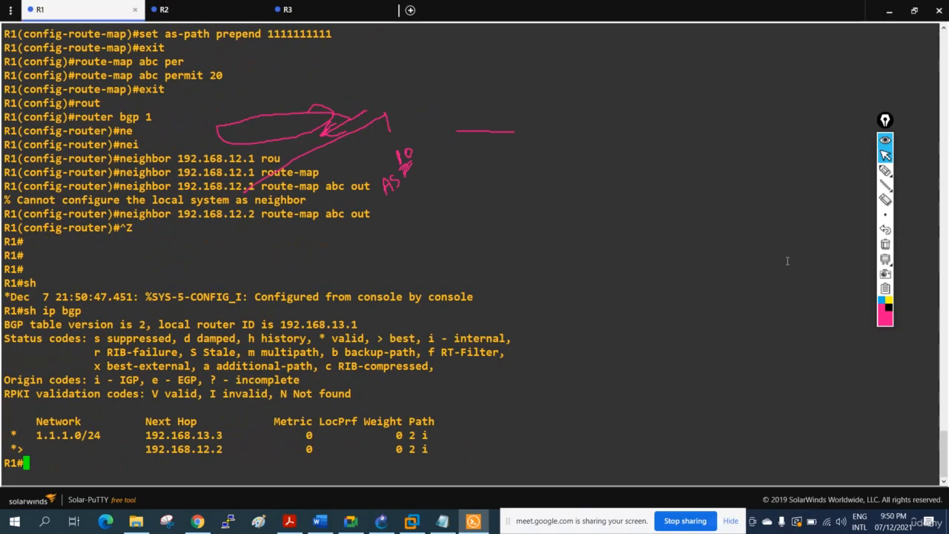
{"action": "key", "text": "Up"}
{"action": "key", "text": "Return"}
{"action": "key", "text": "Up"}
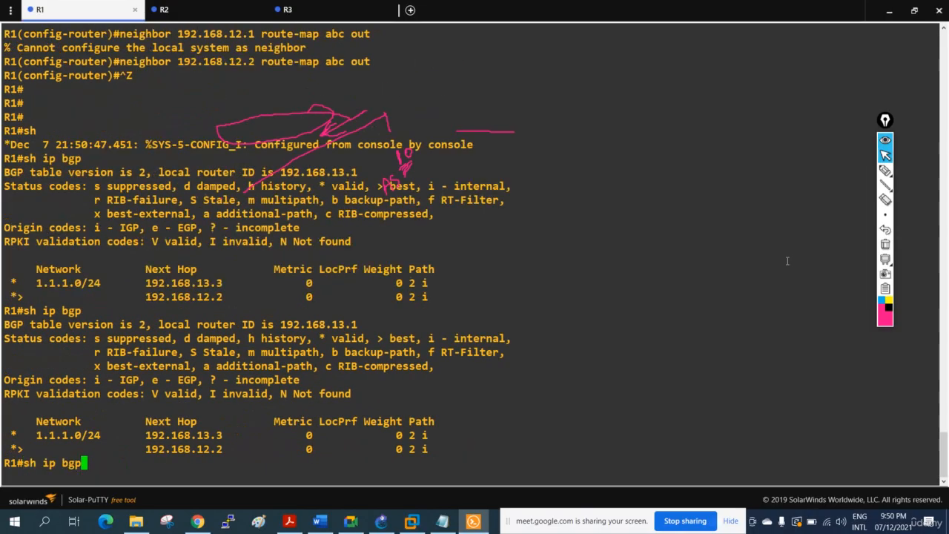
{"action": "key", "text": "Return"}
{"action": "key", "text": "Up"}
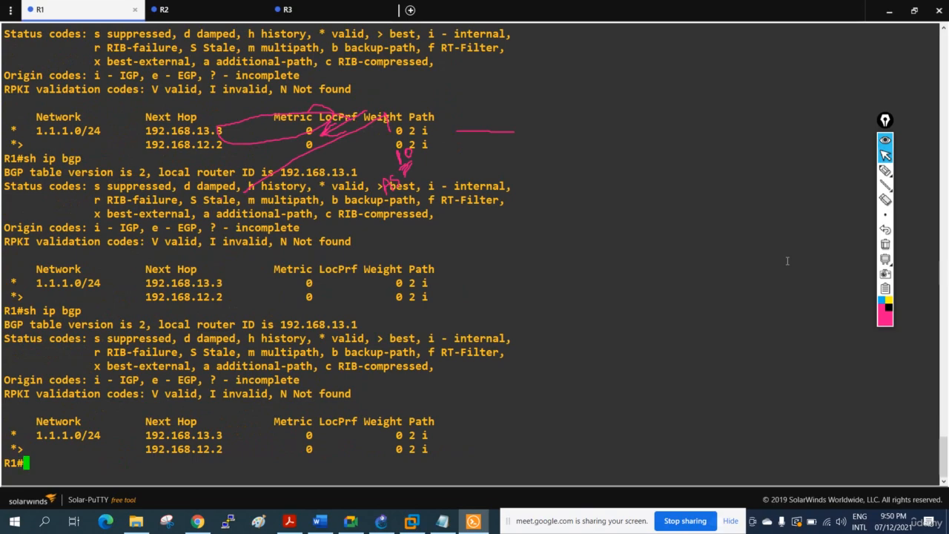
Perform a soft clear of all BGP sessions on R1.
{"action": "key", "text": "Down"}
{"action": "key", "text": "Up"}
{"action": "key", "text": "Down"}
{"action": "type", "text": "cl"}
{"action": "key", "text": "Tab"}
{"action": "type", "text": "e"}
{"action": "key", "text": "Tab"}
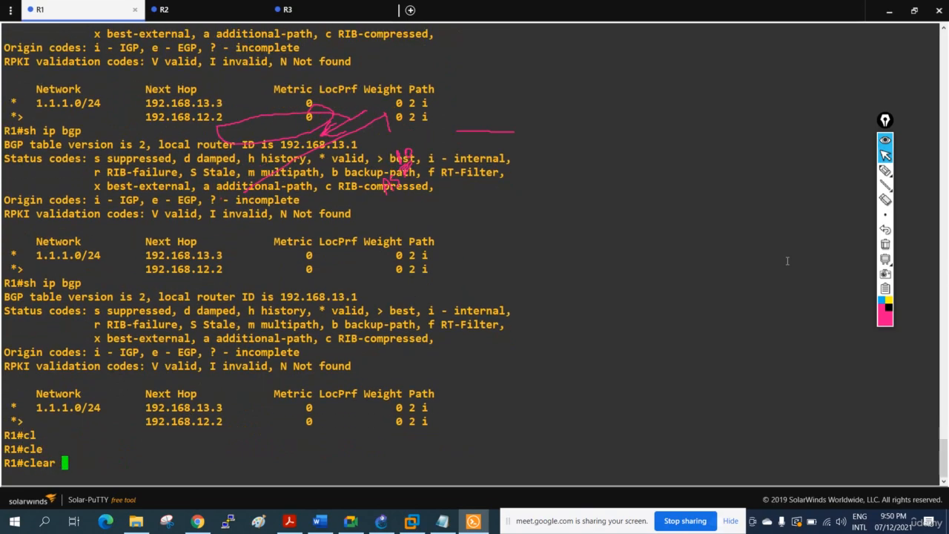
{"action": "type", "text": "ip bgp "}
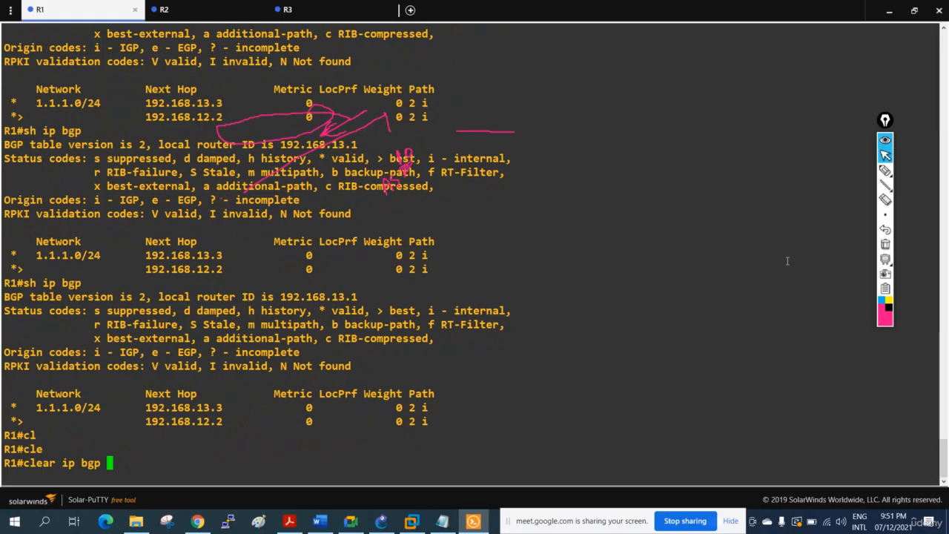
{"action": "type", "text": "* Sof"}
{"action": "key", "text": "Tab"}
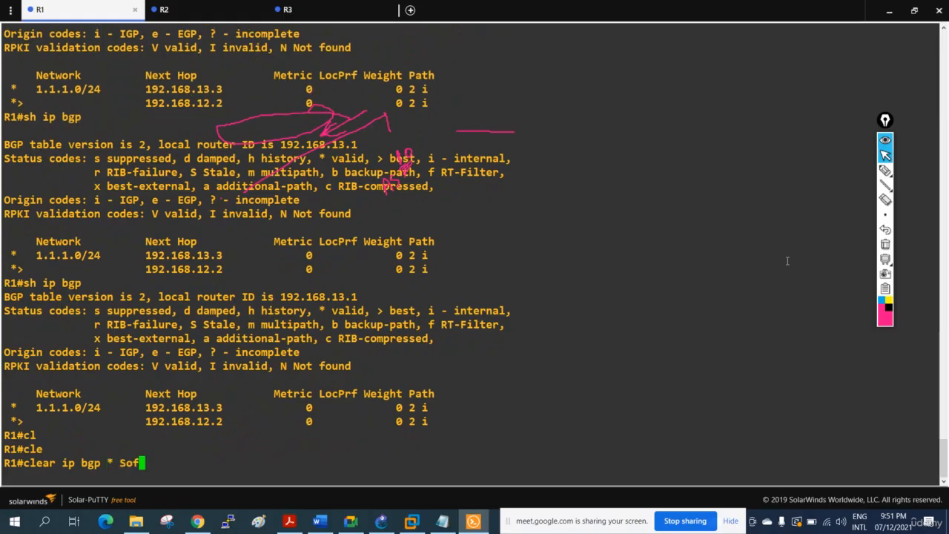
{"action": "key", "text": "Return"}
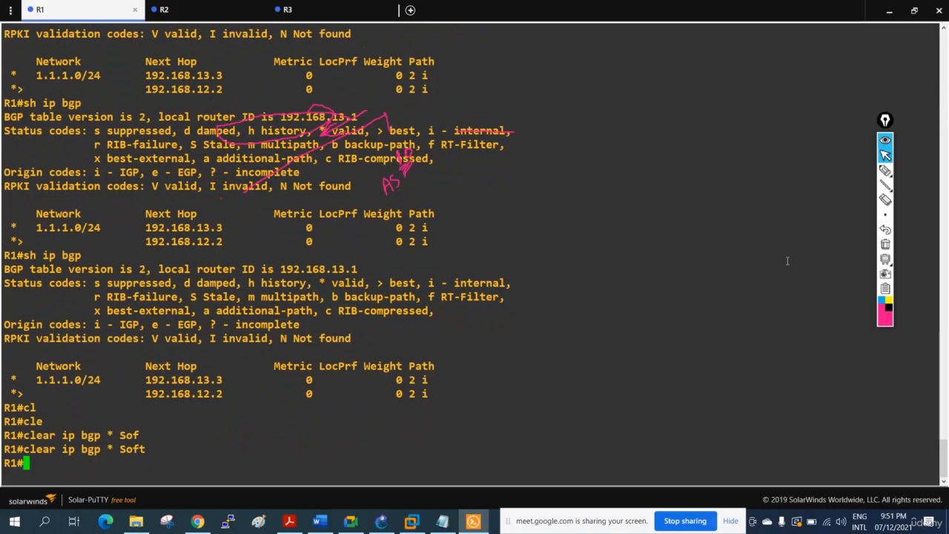
Display R1's BGP table twice to check the paths to 1.1.1.0/24 following the soft clear.
{"action": "type", "text": "sh ip bg"}
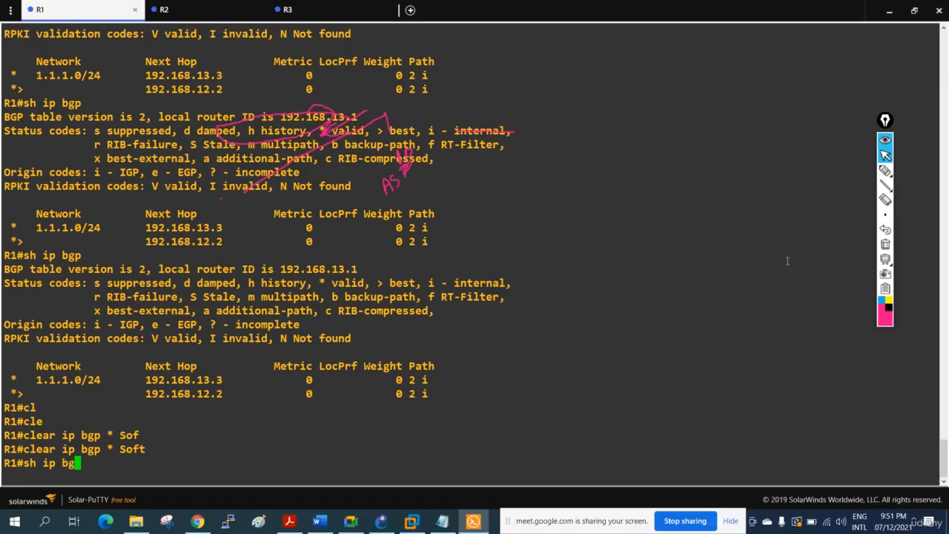
{"action": "type", "text": "p"}
{"action": "key", "text": "Return"}
{"action": "type", "text": "sh ip bgp"}
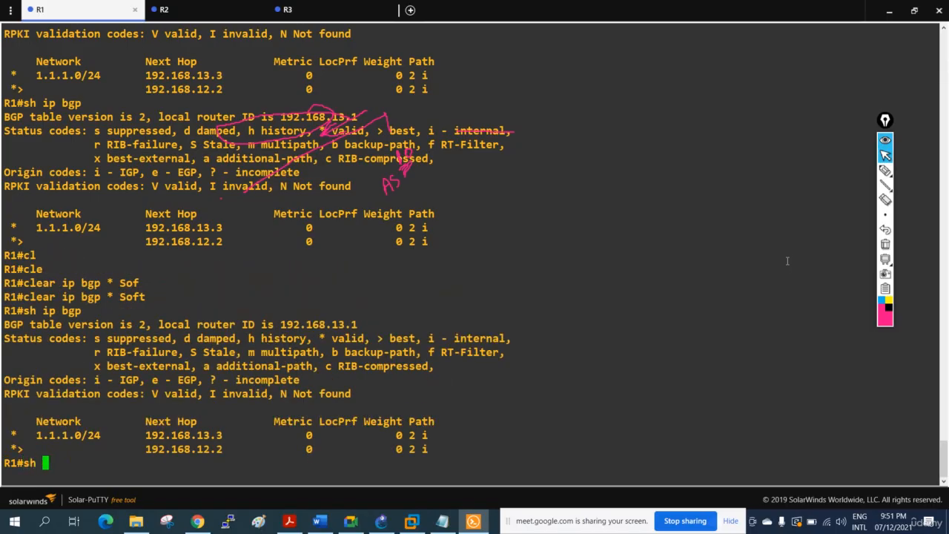
{"action": "key", "text": "Return"}
{"action": "key", "text": "Return"}
{"action": "key", "text": "Return"}
{"action": "key", "text": "Return"}
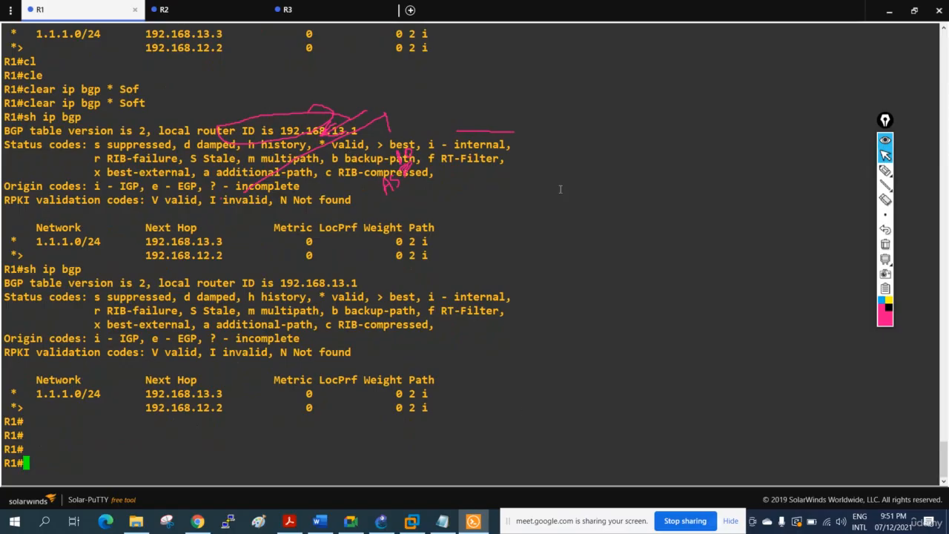
Erase the pen marks and review the route-map and neighbor commands in R1's console history.
{"action": "scroll", "coordinate": [388, 250], "scroll_direction": "up", "scroll_amount": 5}
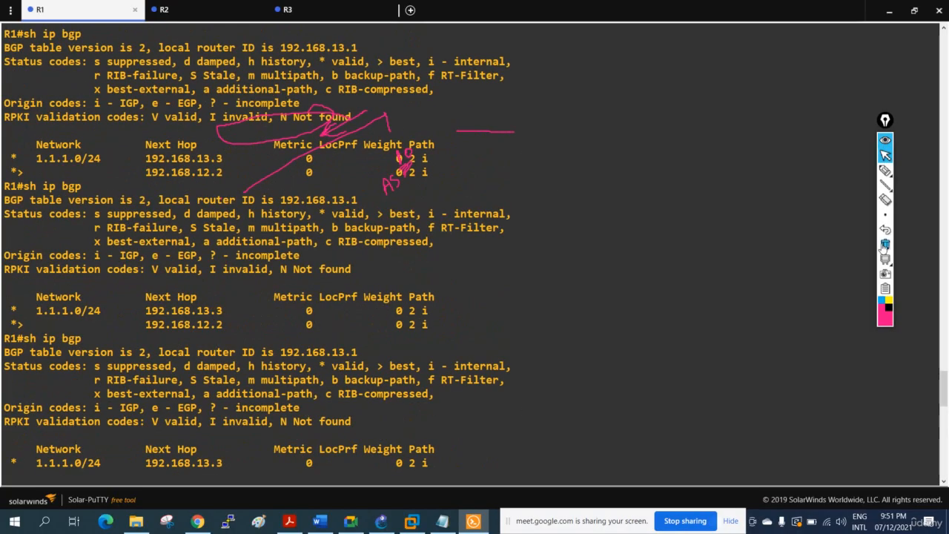
{"action": "left_click", "coordinate": [885, 244]}
{"action": "scroll", "coordinate": [585, 243], "scroll_direction": "down", "scroll_amount": 7}
{"action": "scroll", "coordinate": [585, 244], "scroll_direction": "down", "scroll_amount": 10}
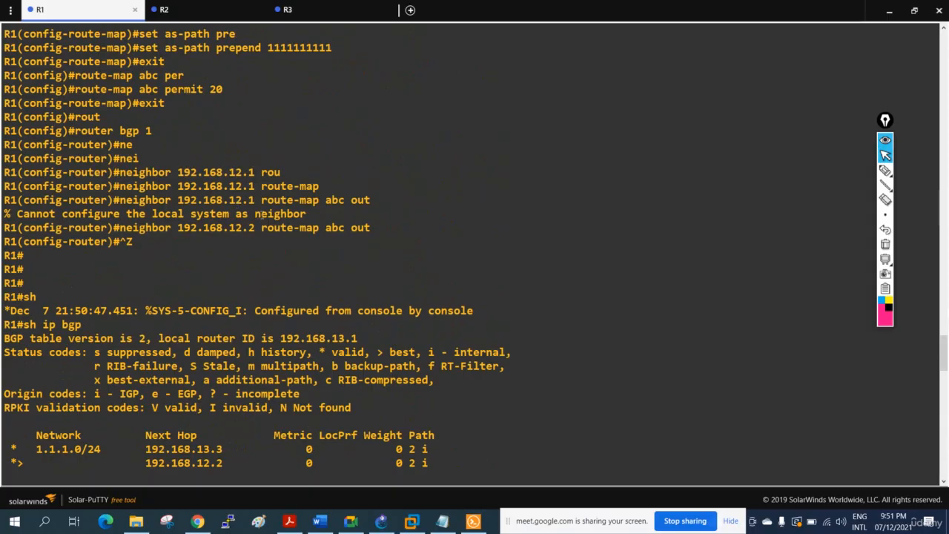
{"action": "scroll", "coordinate": [405, 229], "scroll_direction": "down", "scroll_amount": 10}
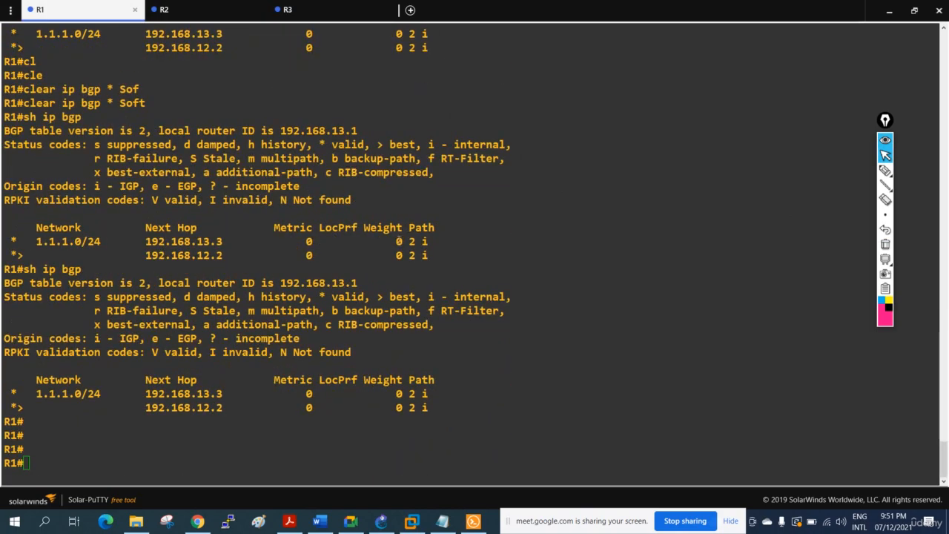
Rerun the BGP table display on R1 repeatedly and compare it with the route-map abc commands entered earlier.
{"action": "type", "text": "sh ip bgp"}
{"action": "key", "text": "Return"}
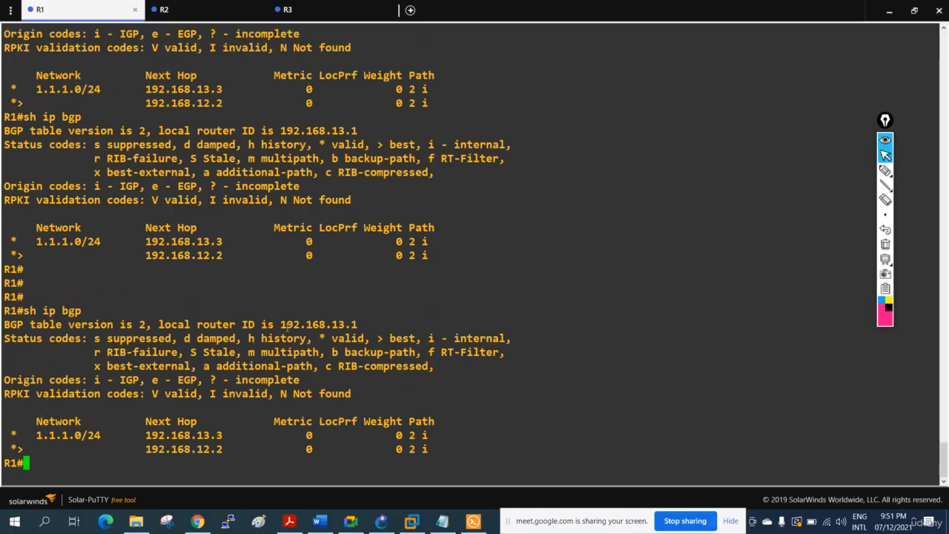
{"action": "key", "text": "Up"}
{"action": "key", "text": "Return"}
{"action": "key", "text": "Up"}
{"action": "key", "text": "Return"}
{"action": "key", "text": "Up"}
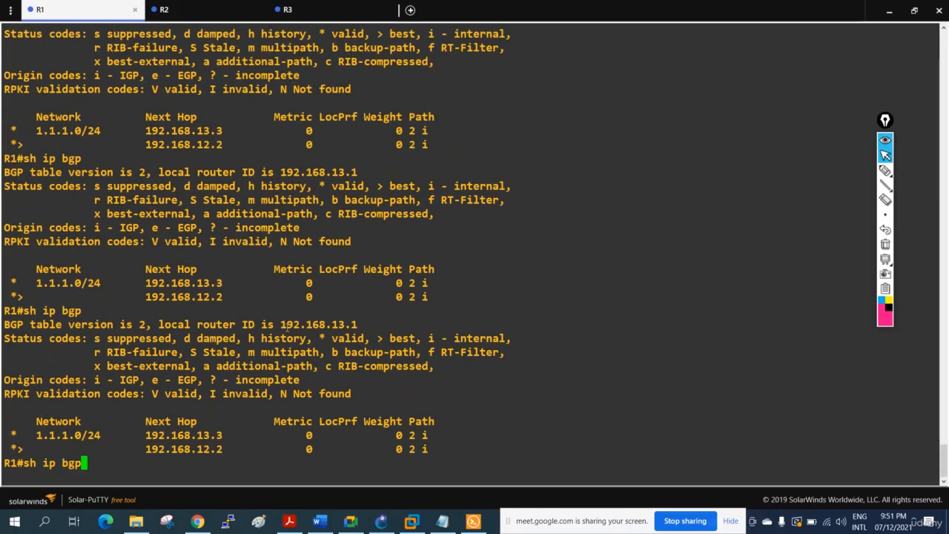
{"action": "key", "text": "Return"}
{"action": "key", "text": "Up"}
{"action": "key", "text": "Down"}
{"action": "key", "text": "Up"}
{"action": "scroll", "coordinate": [342, 327], "scroll_direction": "up", "scroll_amount": 15}
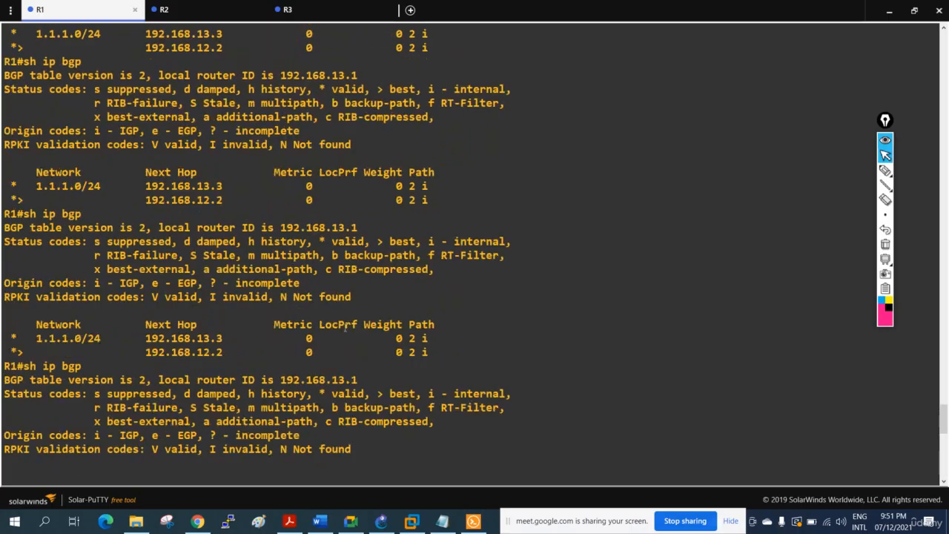
{"action": "scroll", "coordinate": [347, 328], "scroll_direction": "down", "scroll_amount": 10}
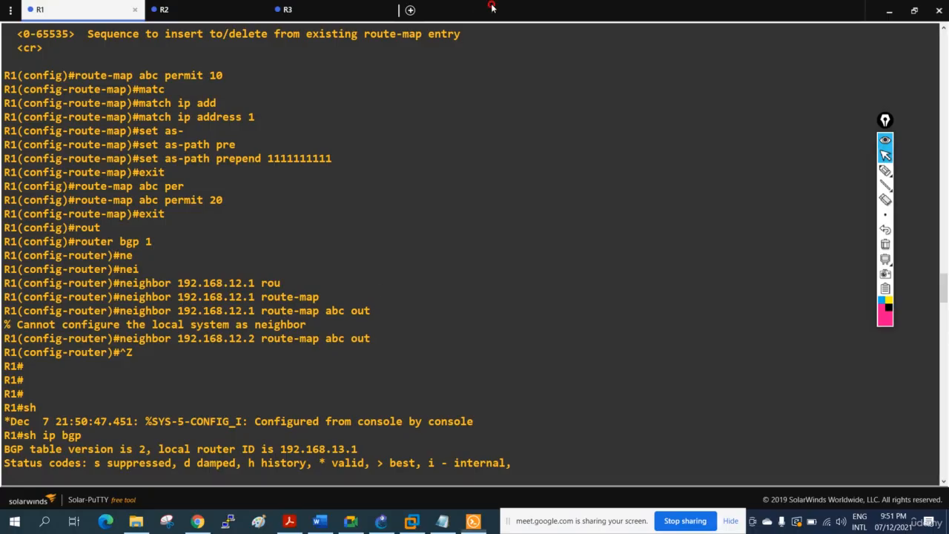
Move the restored R1 console up over the topology diagram, display the BGP table again, and return the console to full size.
{"action": "left_click", "coordinate": [914, 11]}
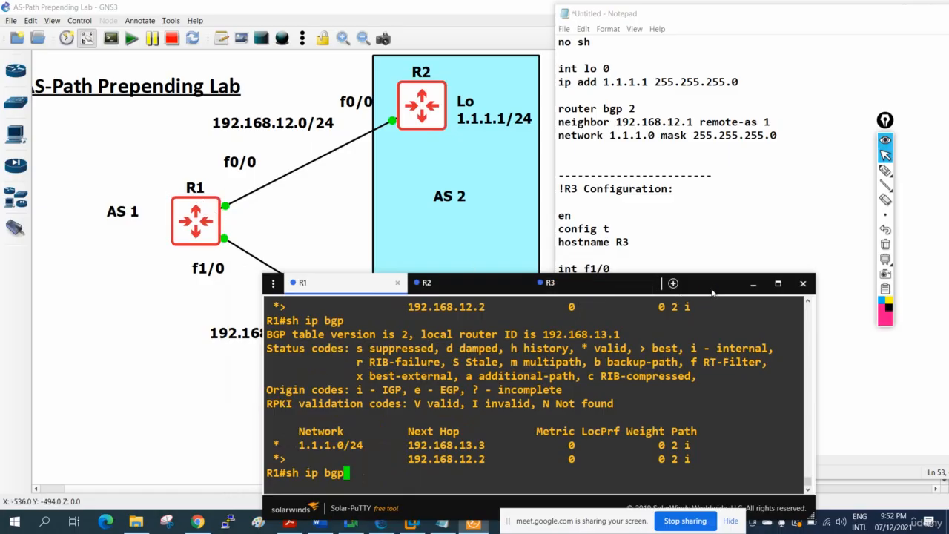
{"action": "left_click_drag", "start_coordinate": [712, 290], "coordinate": [764, 164]}
{"action": "key", "text": "Return"}
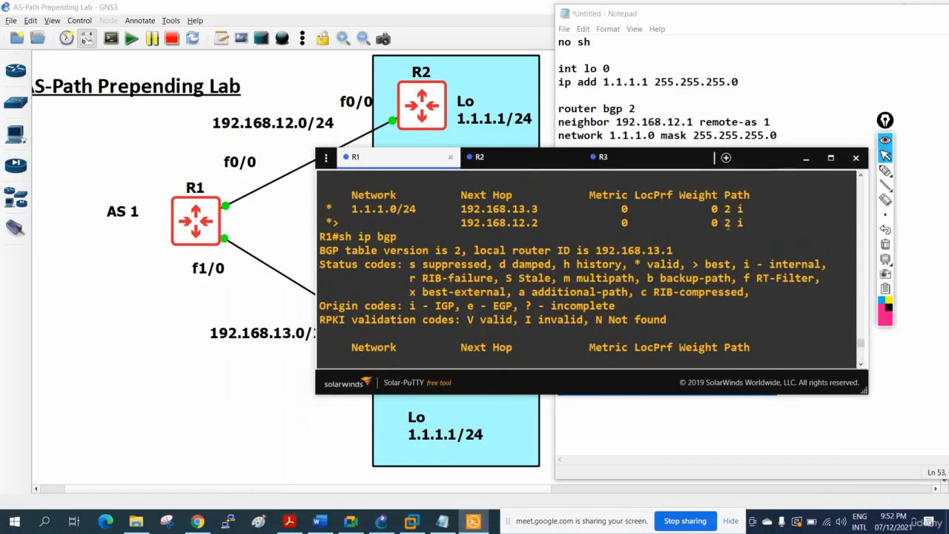
{"action": "left_click", "coordinate": [831, 157]}
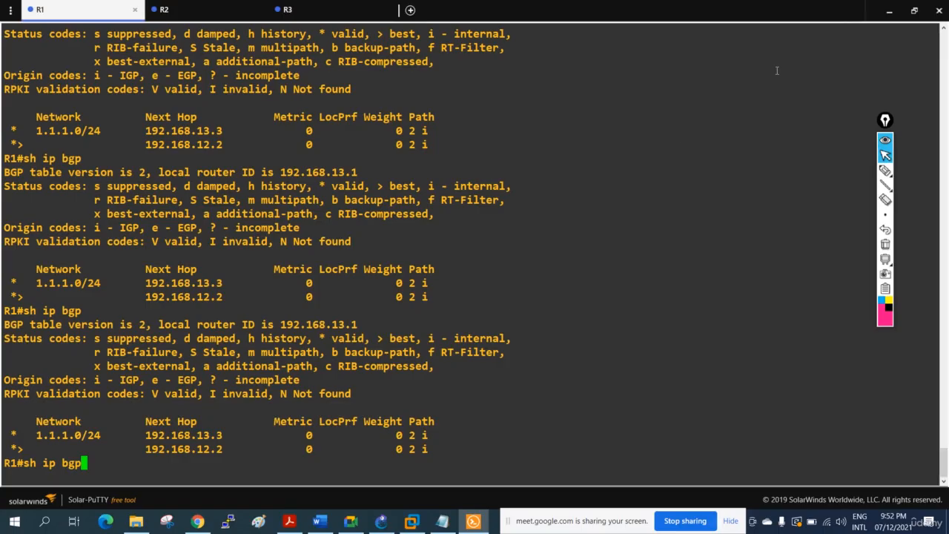
Uncover the topology diagram, mark R1, R2 and the direction from R2 to R1 with the pen, and erase the marks.
{"action": "left_click", "coordinate": [889, 11]}
{"action": "left_click_drag", "start_coordinate": [888, 122], "coordinate": [918, 74]}
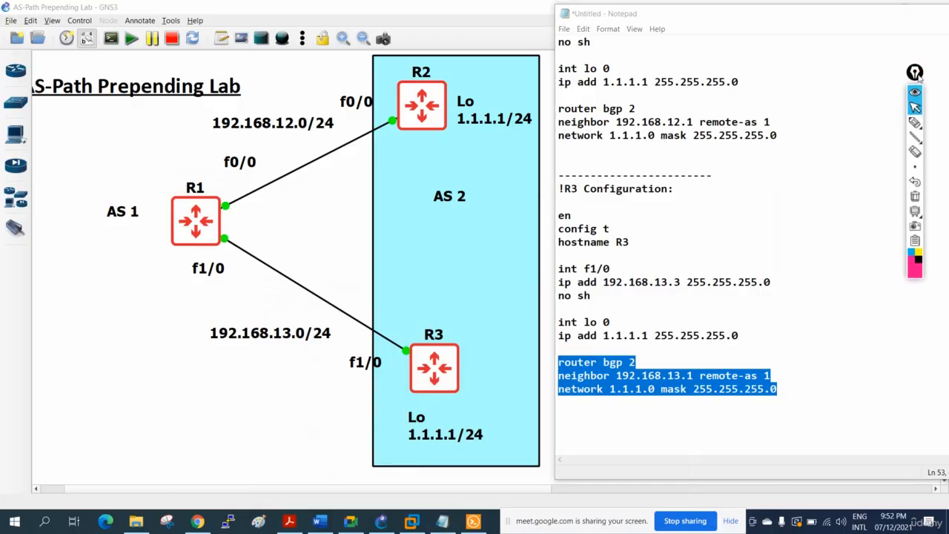
{"action": "left_click", "coordinate": [915, 121]}
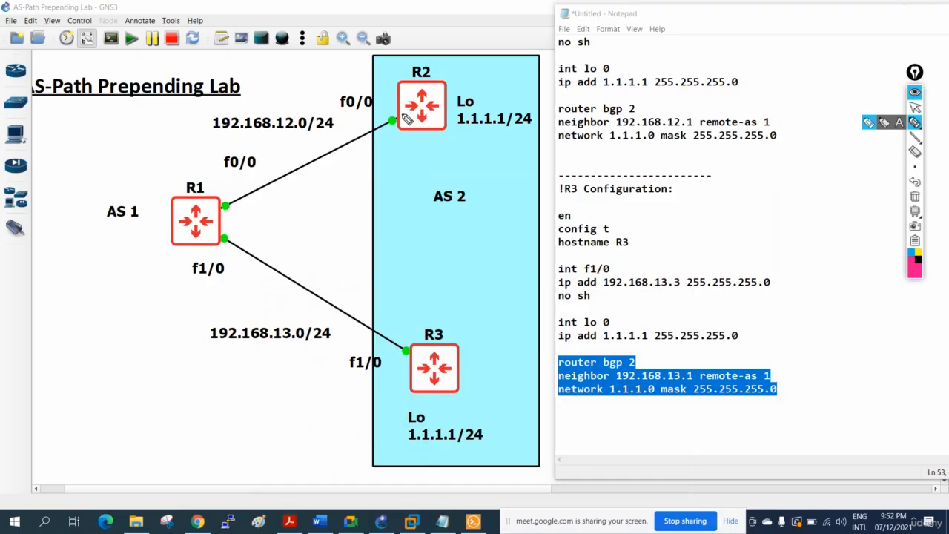
{"action": "mouse_move", "coordinate": [423, 47]}
{"action": "left_mouse_down"}
{"action": "mouse_move", "coordinate": [386, 111]}
{"action": "mouse_move", "coordinate": [460, 60]}
{"action": "mouse_move", "coordinate": [424, 51]}
{"action": "left_mouse_up"}
{"action": "left_click_drag", "start_coordinate": [186, 127], "coordinate": [213, 188]}
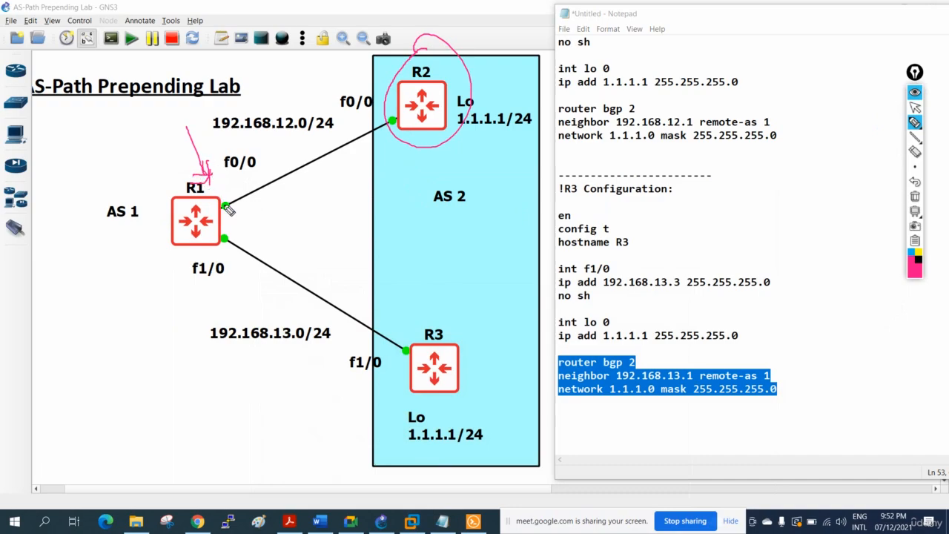
{"action": "left_click_drag", "start_coordinate": [232, 172], "coordinate": [222, 189]}
{"action": "left_click", "coordinate": [437, 137]}
{"action": "mouse_move", "coordinate": [405, 84]}
{"action": "left_mouse_down"}
{"action": "mouse_move", "coordinate": [371, 91]}
{"action": "mouse_move", "coordinate": [230, 184]}
{"action": "mouse_move", "coordinate": [201, 167]}
{"action": "mouse_move", "coordinate": [252, 269]}
{"action": "mouse_move", "coordinate": [239, 168]}
{"action": "left_mouse_up"}
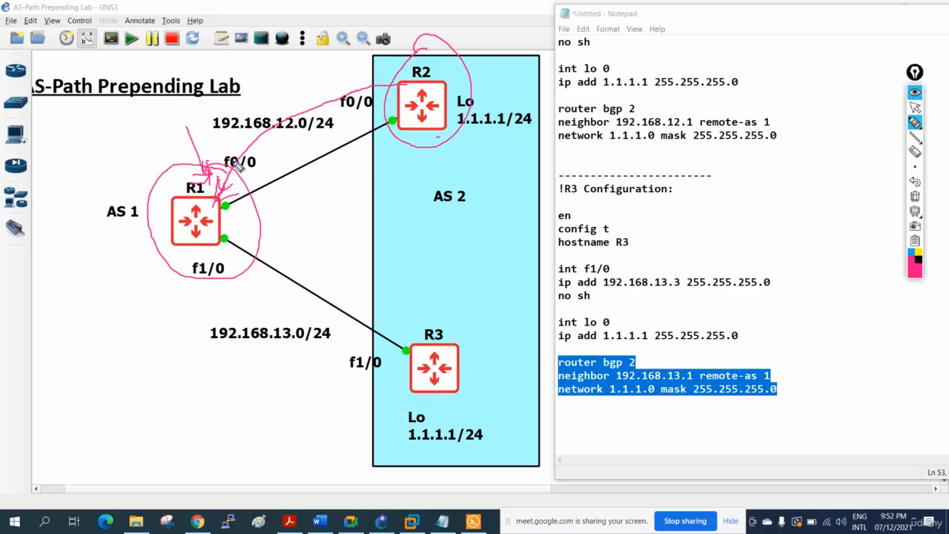
{"action": "mouse_move", "coordinate": [449, 60]}
{"action": "left_mouse_down"}
{"action": "mouse_move", "coordinate": [404, 46]}
{"action": "mouse_move", "coordinate": [393, 115]}
{"action": "left_mouse_up"}
{"action": "left_click_drag", "start_coordinate": [456, 120], "coordinate": [413, 53]}
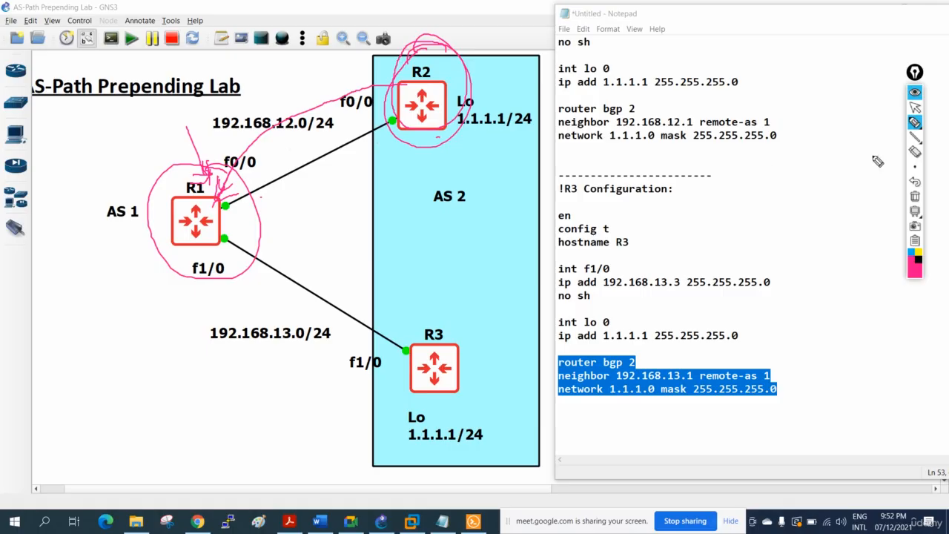
{"action": "left_click", "coordinate": [915, 197]}
{"action": "left_click", "coordinate": [915, 108]}
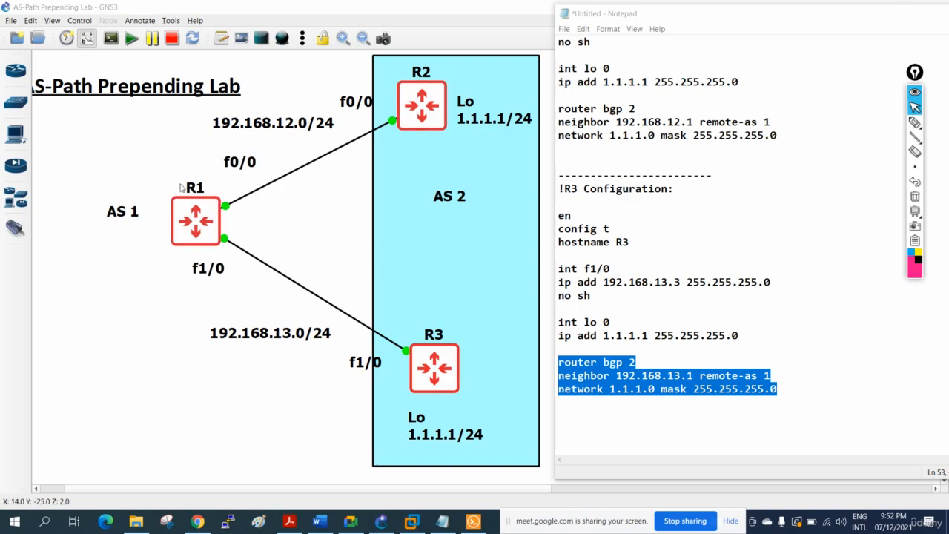
Return to R1's console and review the route-map abc, AS-path prepend and neighbor commands in its history.
{"action": "left_click", "coordinate": [445, 525]}
{"action": "left_click", "coordinate": [445, 525]}
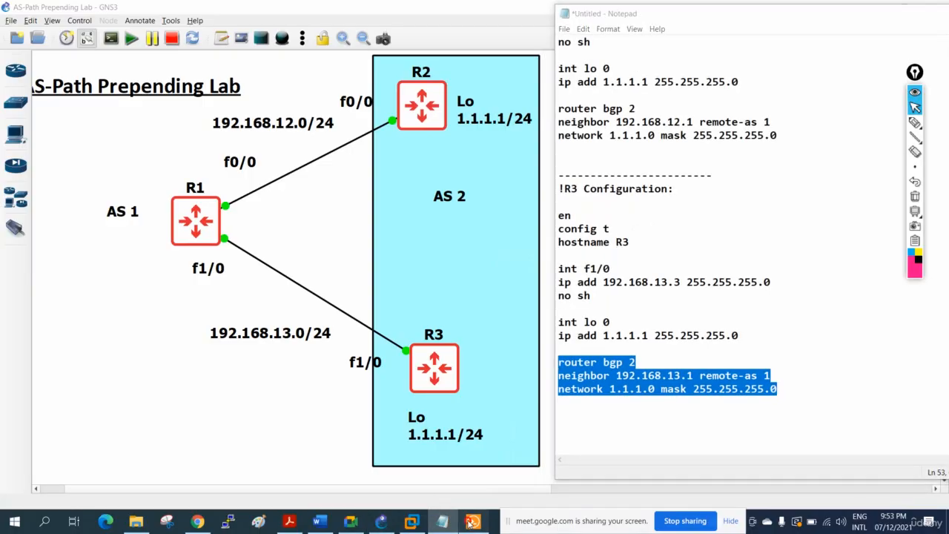
{"action": "left_click", "coordinate": [474, 522]}
{"action": "key", "text": "Return"}
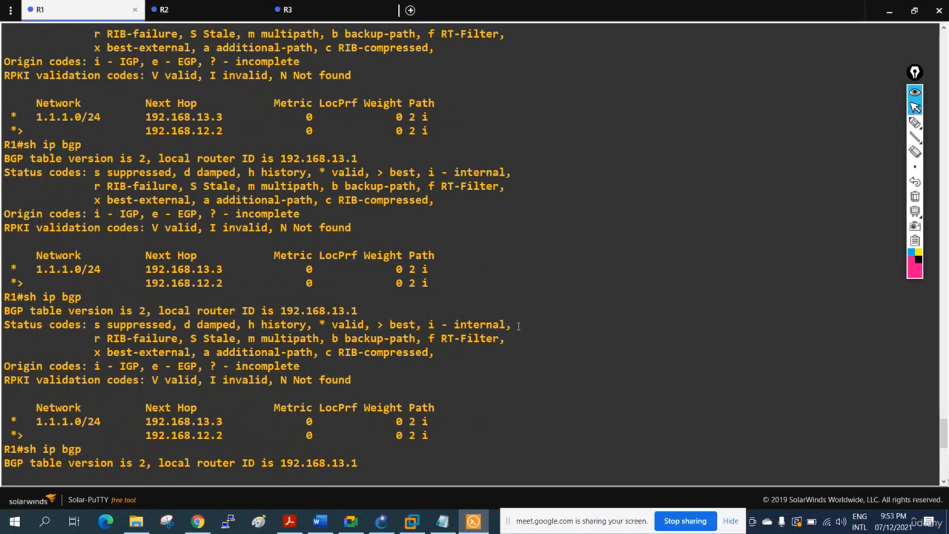
{"action": "scroll", "coordinate": [518, 326], "scroll_direction": "up", "scroll_amount": 15}
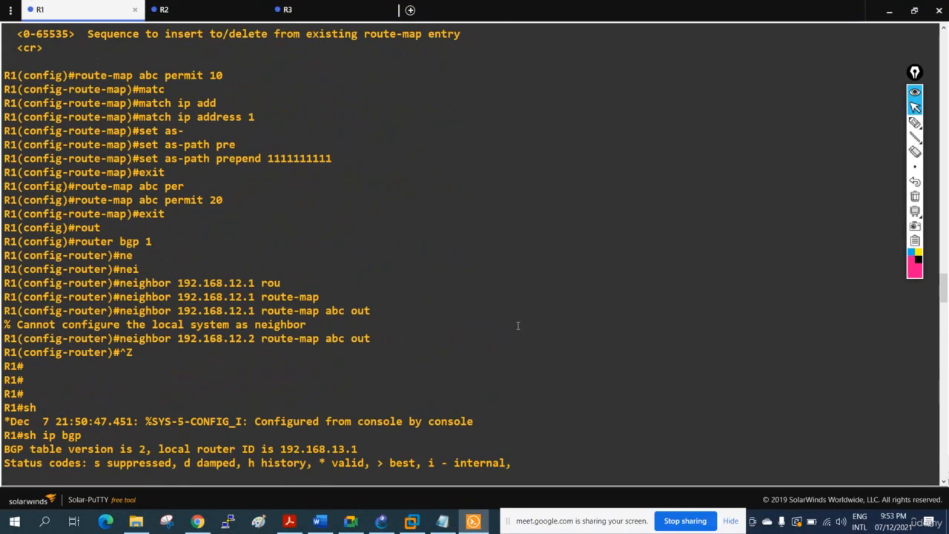
{"action": "scroll", "coordinate": [518, 325], "scroll_direction": "up", "scroll_amount": 5}
{"action": "scroll", "coordinate": [505, 324], "scroll_direction": "down", "scroll_amount": 20}
{"action": "scroll", "coordinate": [445, 321], "scroll_direction": "up", "scroll_amount": 5}
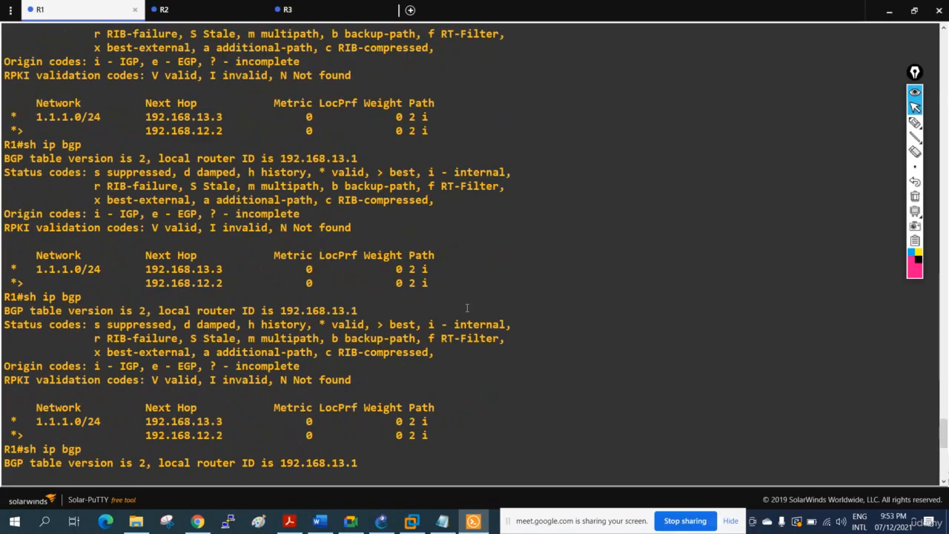
Stop router R1 in the GNS3 topology and start it again.
{"action": "left_click", "coordinate": [891, 12]}
{"action": "right_click", "coordinate": [189, 215]}
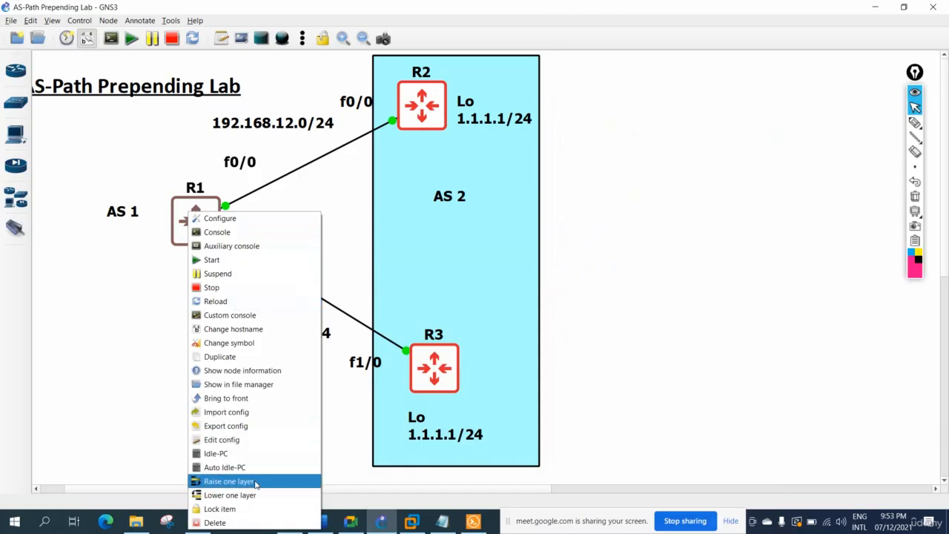
{"action": "left_click", "coordinate": [241, 289]}
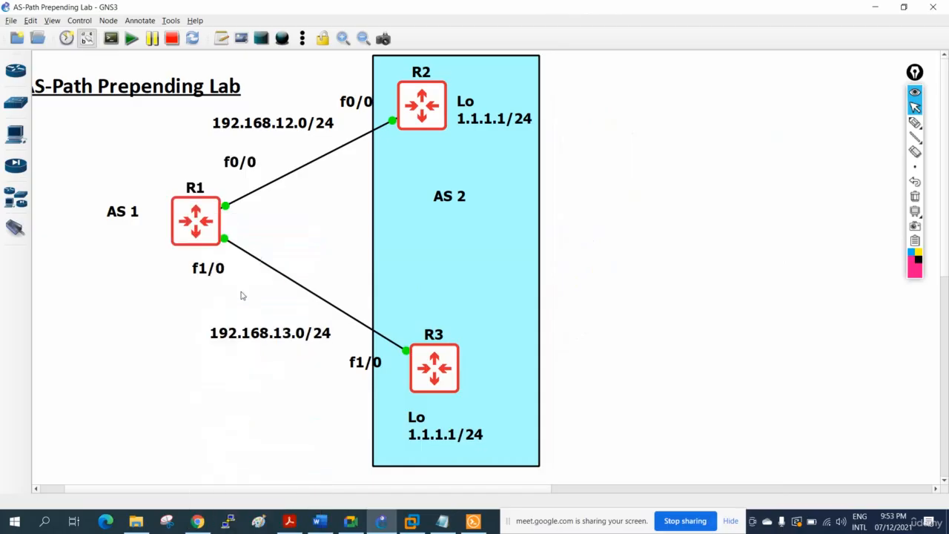
{"action": "right_click", "coordinate": [183, 216]}
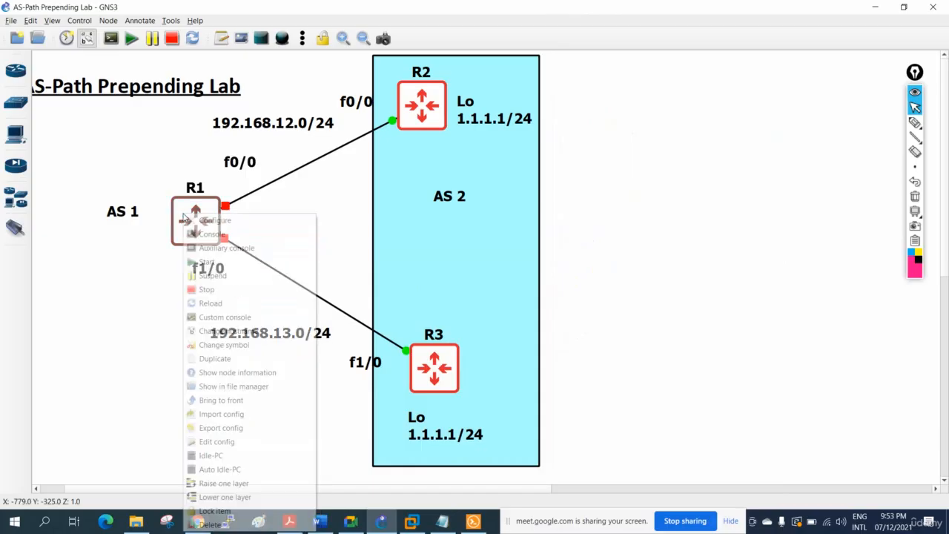
{"action": "left_click", "coordinate": [212, 259]}
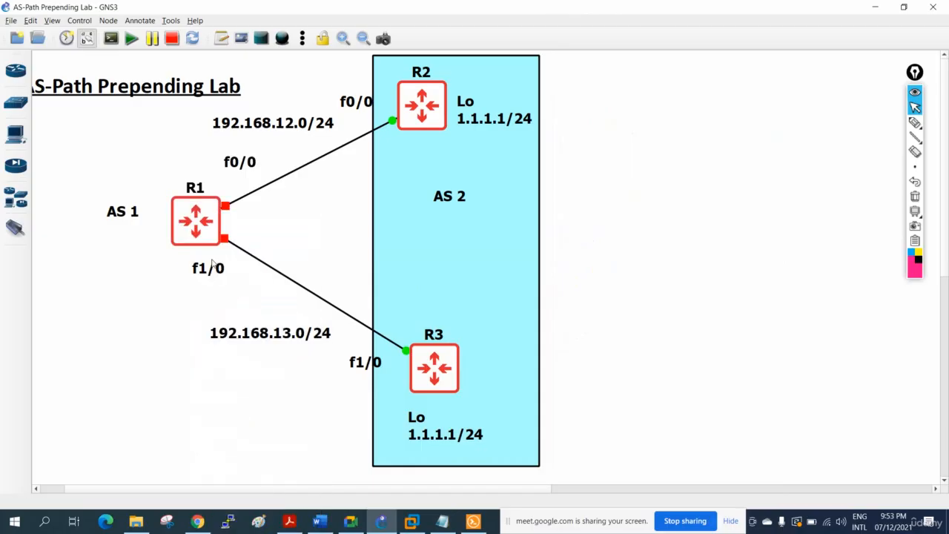
Copy the complete R1 configuration block from the Notepad file and reconnect the R1 session in Solar-PuTTY.
{"action": "left_click", "coordinate": [442, 521]}
{"action": "scroll", "coordinate": [607, 342], "scroll_direction": "up", "scroll_amount": 10}
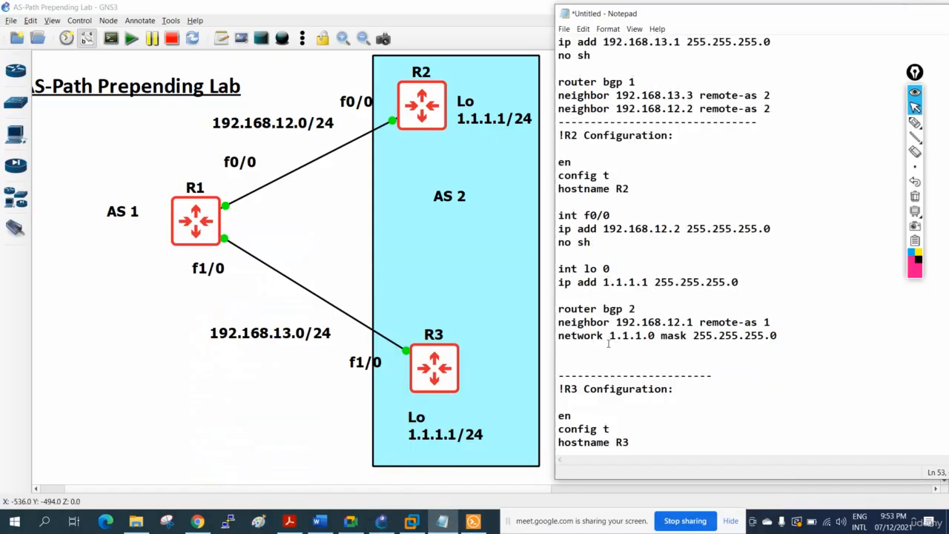
{"action": "left_click_drag", "start_coordinate": [792, 282], "coordinate": [555, 75]}
{"action": "right_click", "coordinate": [594, 132]}
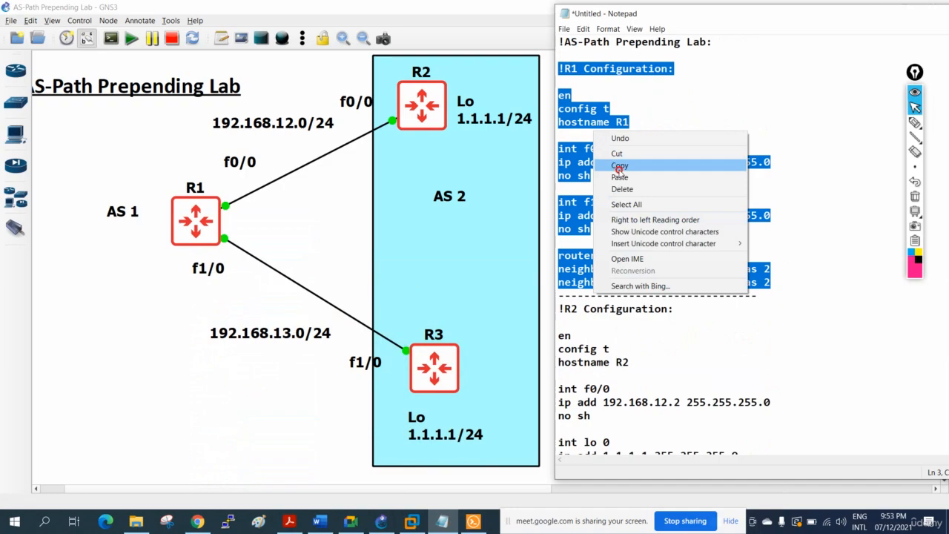
{"action": "left_click", "coordinate": [619, 166]}
{"action": "left_click", "coordinate": [474, 522]}
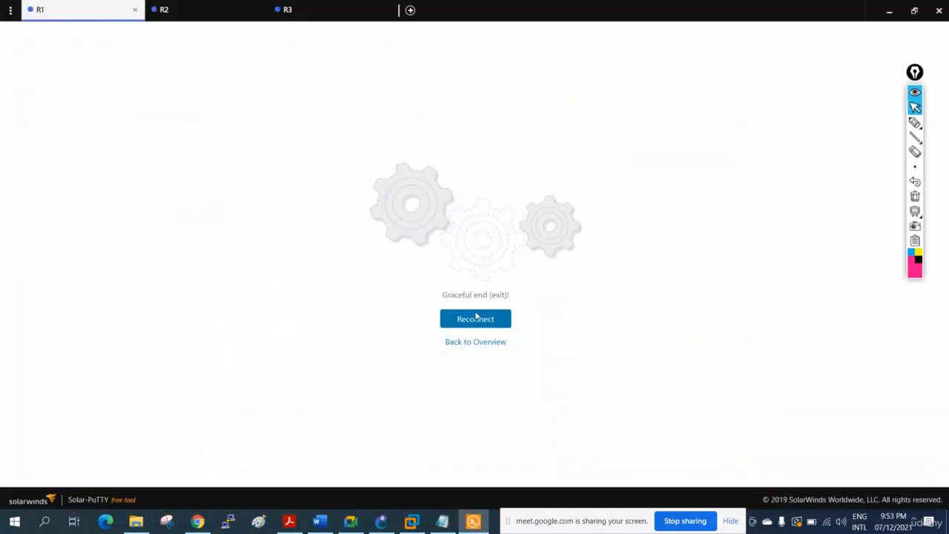
{"action": "left_click", "coordinate": [478, 321]}
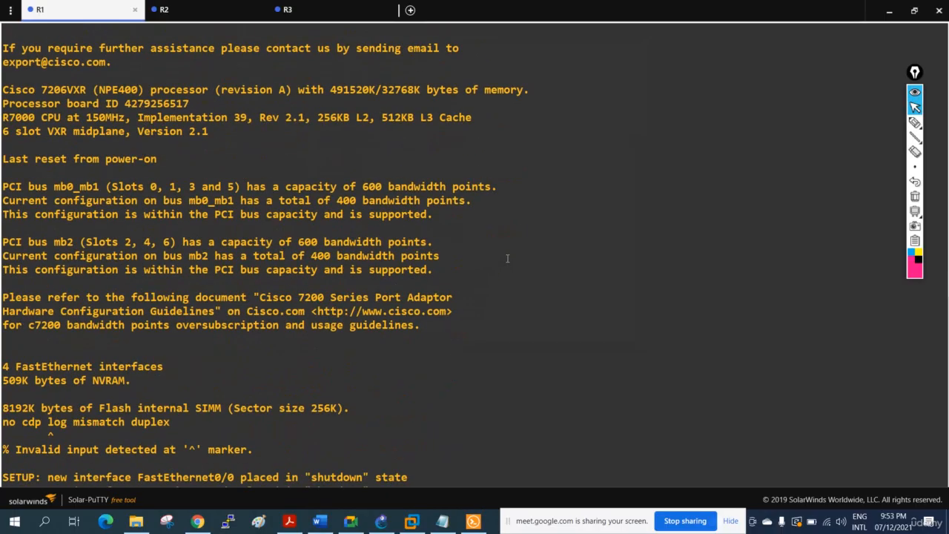
Copy the R1 configuration block from Notepad again and paste it at R1's console prompt to reapply interface and BGP 1 settings.
{"action": "left_click", "coordinate": [442, 521]}
{"action": "right_click", "coordinate": [591, 194]}
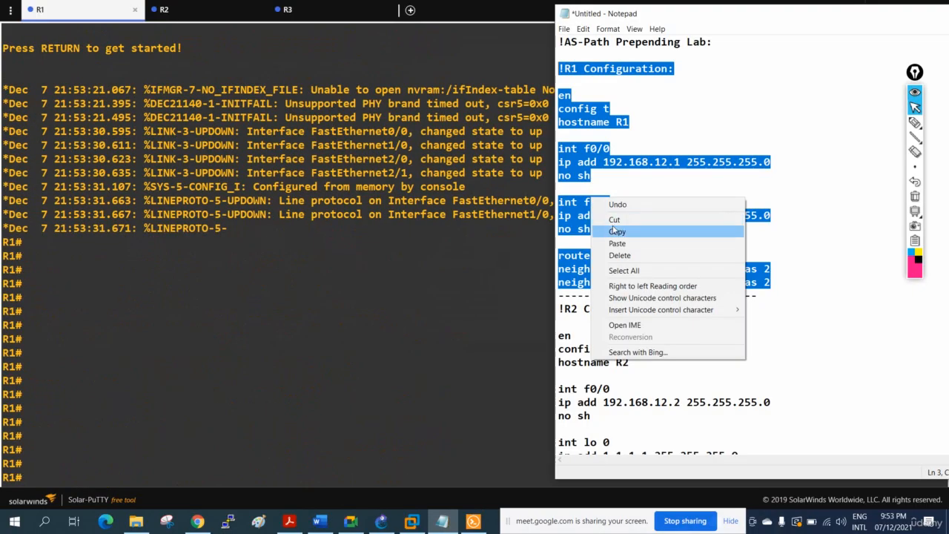
{"action": "left_click", "coordinate": [617, 233]}
{"action": "left_click", "coordinate": [333, 291]}
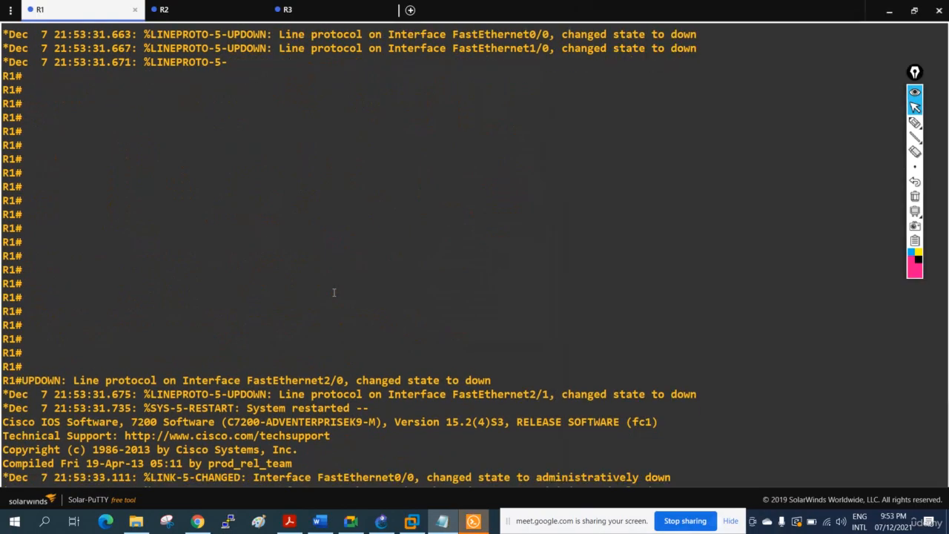
{"action": "key", "text": "Return"}
{"action": "key", "text": "Return"}
{"action": "key", "text": "Return"}
{"action": "key", "text": "Return"}
{"action": "key", "text": "Return"}
{"action": "key", "text": "Return"}
{"action": "key", "text": "Return"}
{"action": "key", "text": "Return"}
{"action": "key", "text": "Return"}
{"action": "key", "text": "Return"}
{"action": "key", "text": "Return"}
{"action": "key", "text": "Return"}
{"action": "key", "text": "Return"}
{"action": "key", "text": "Return"}
{"action": "key", "text": "Return"}
{"action": "key", "text": "Return"}
{"action": "key", "text": "Return"}
{"action": "key", "text": "Return"}
{"action": "key", "text": "Return"}
{"action": "key", "text": "Return"}
{"action": "right_click", "coordinate": [334, 292]}
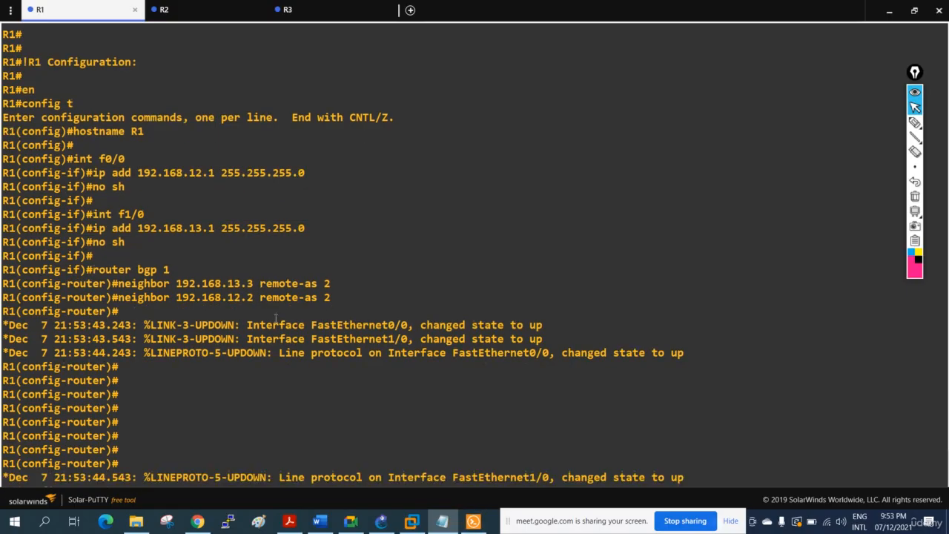
Leave router configuration mode on R1 and return to a clean privileged prompt.
{"action": "key", "text": "Return"}
{"action": "key", "text": "Return"}
{"action": "key", "text": "Return"}
{"action": "key", "text": "ctrl+z"}
{"action": "key", "text": "Return"}
{"action": "key", "text": "Return"}
{"action": "key", "text": "Return"}
{"action": "key", "text": "Return"}
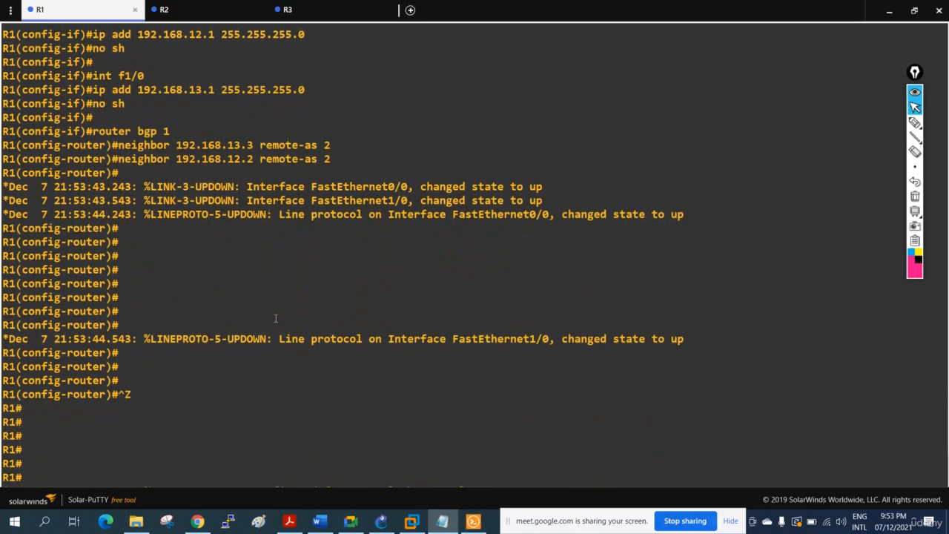
{"action": "key", "text": "ctrl+z"}
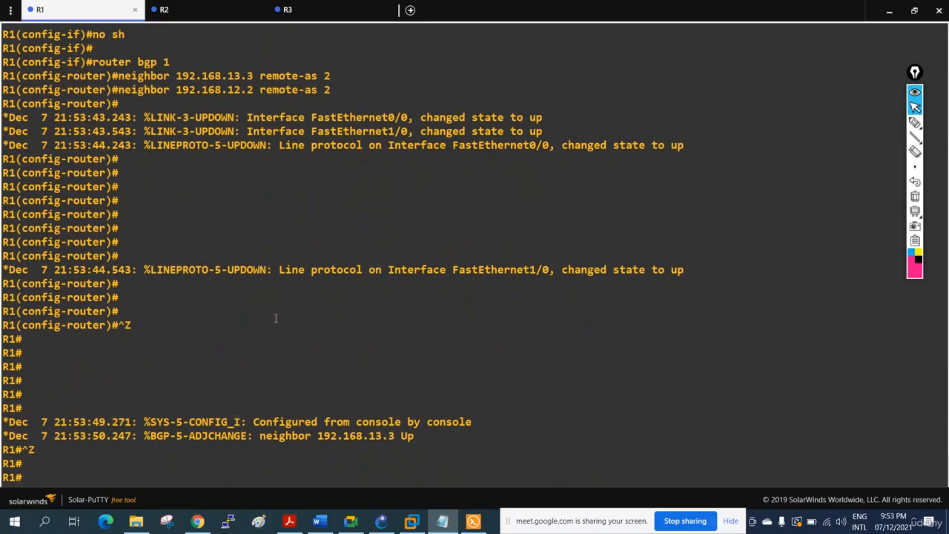
{"action": "key", "text": "Return"}
{"action": "key", "text": "Return"}
{"action": "key", "text": "Return"}
{"action": "key", "text": "Return"}
{"action": "key", "text": "Return"}
{"action": "key", "text": "Return"}
{"action": "key", "text": "Return"}
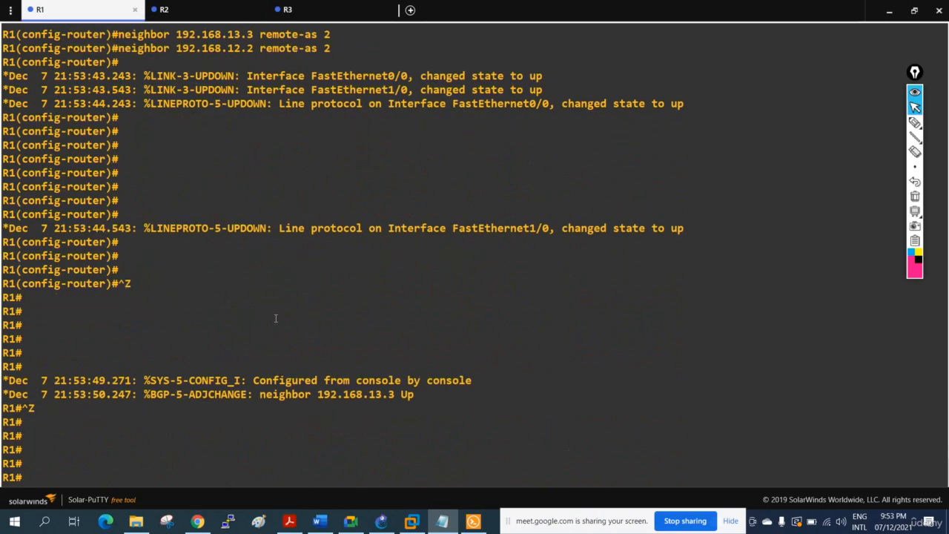
Display R1's BGP table with sh ip bgp in the full-size console.
{"action": "type", "text": "sh"}
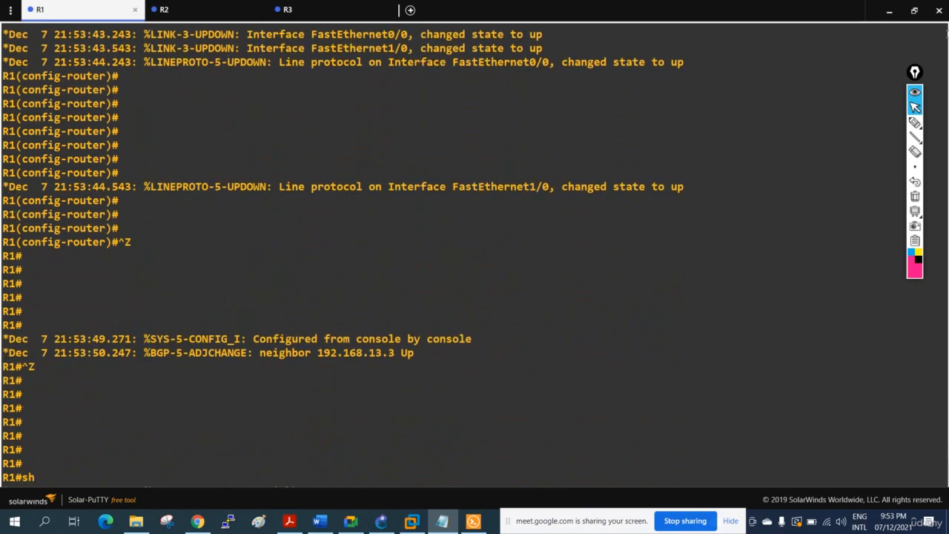
{"action": "left_click", "coordinate": [914, 10]}
{"action": "type", "text": "ip"}
{"action": "key", "text": "Return"}
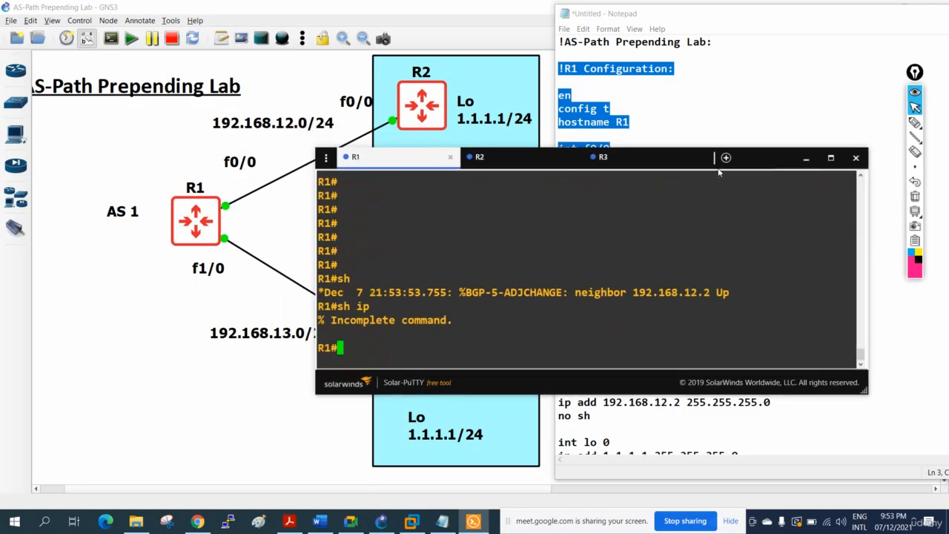
{"action": "left_click", "coordinate": [831, 157]}
{"action": "type", "text": "sh ip "}
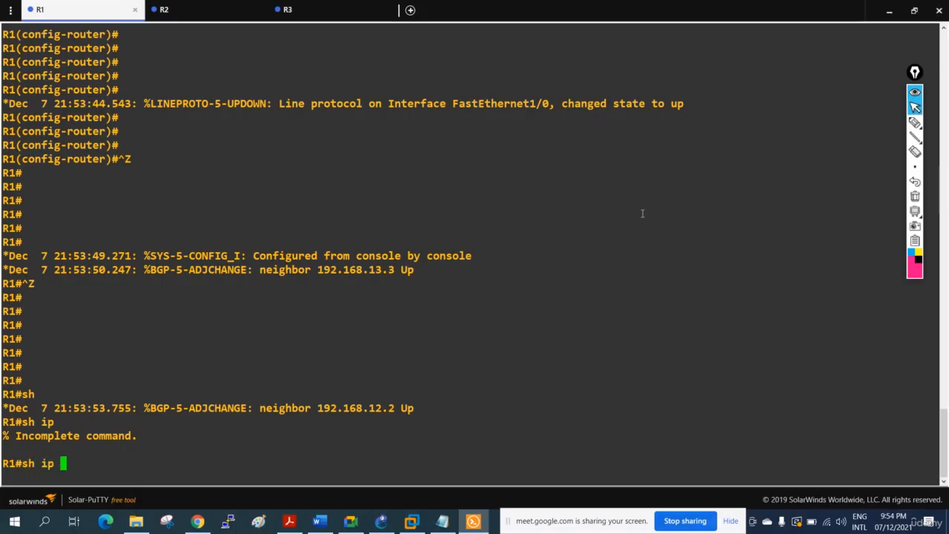
{"action": "type", "text": "bgp"}
{"action": "key", "text": "Return"}
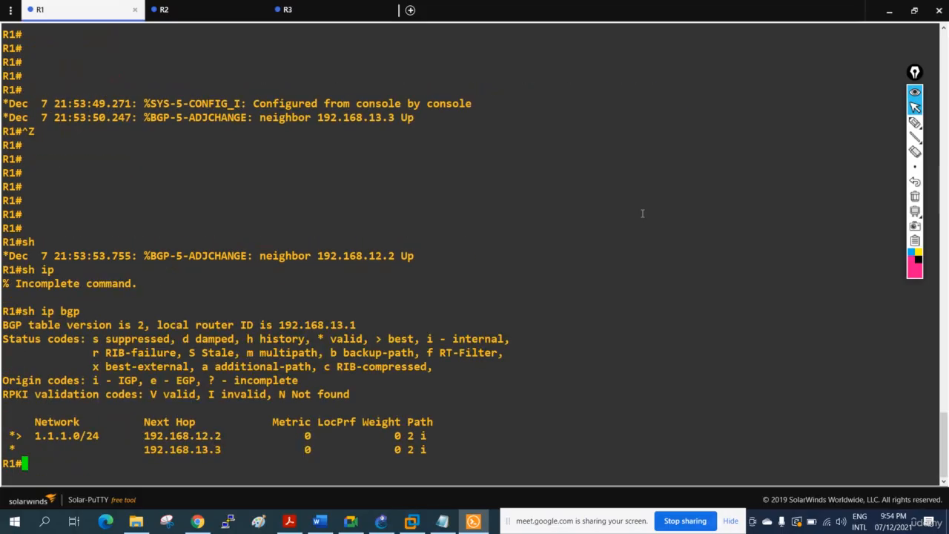
{"action": "key", "text": "Return"}
{"action": "key", "text": "Return"}
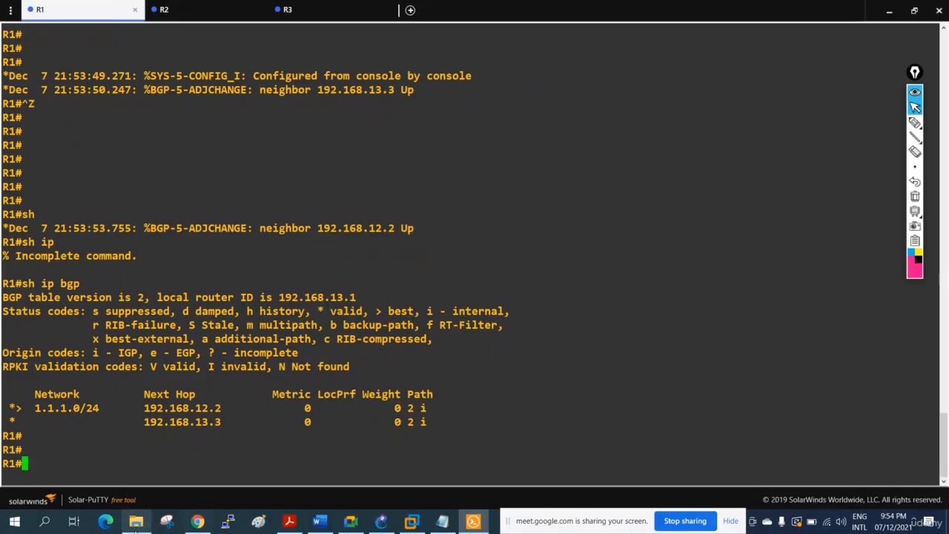
Uncover the topology diagram, circle R1 and both 1.1.1.1/24 loopbacks with the pen, and trace R1's links to R2 and R3.
{"action": "left_click", "coordinate": [889, 11]}
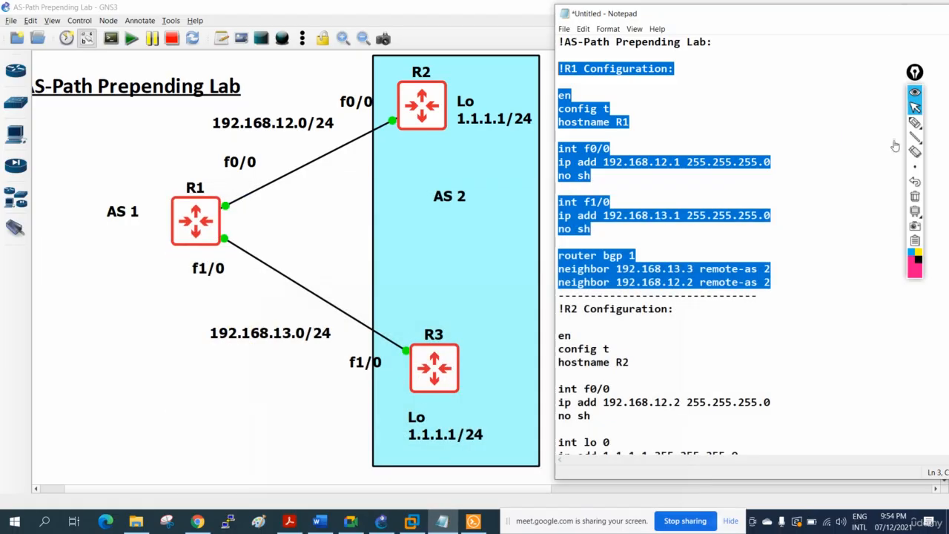
{"action": "left_click", "coordinate": [915, 123]}
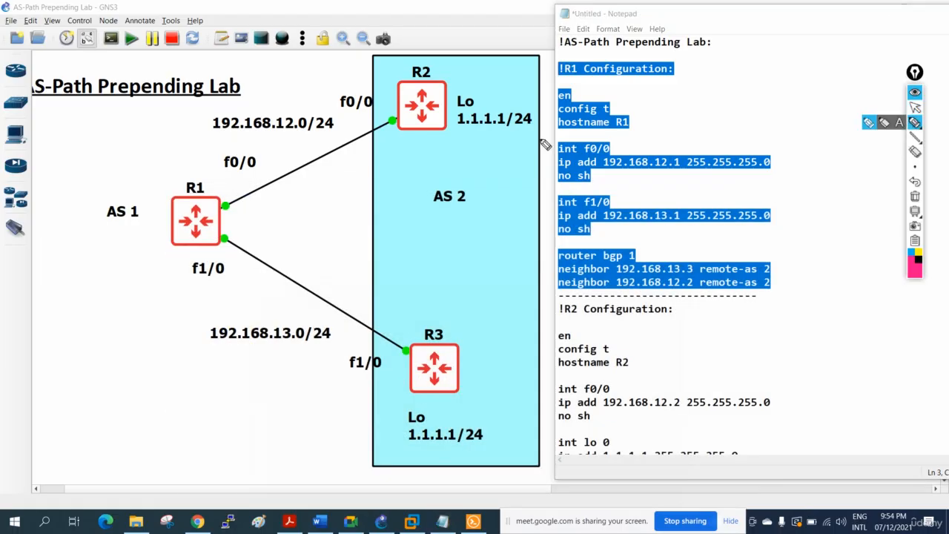
{"action": "mouse_move", "coordinate": [525, 96]}
{"action": "left_mouse_down"}
{"action": "mouse_move", "coordinate": [502, 96]}
{"action": "mouse_move", "coordinate": [514, 96]}
{"action": "left_mouse_up"}
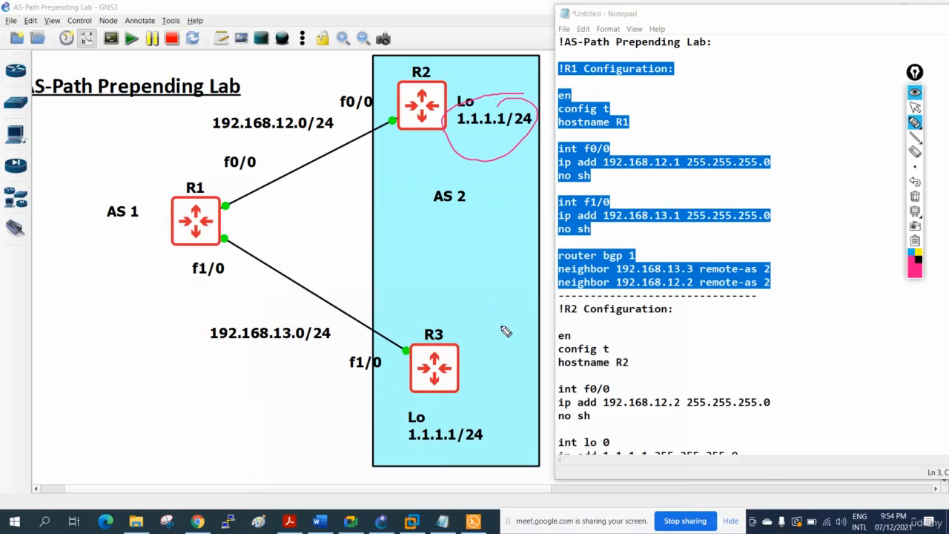
{"action": "mouse_move", "coordinate": [501, 436]}
{"action": "left_mouse_down"}
{"action": "mouse_move", "coordinate": [407, 444]}
{"action": "mouse_move", "coordinate": [494, 428]}
{"action": "left_mouse_up"}
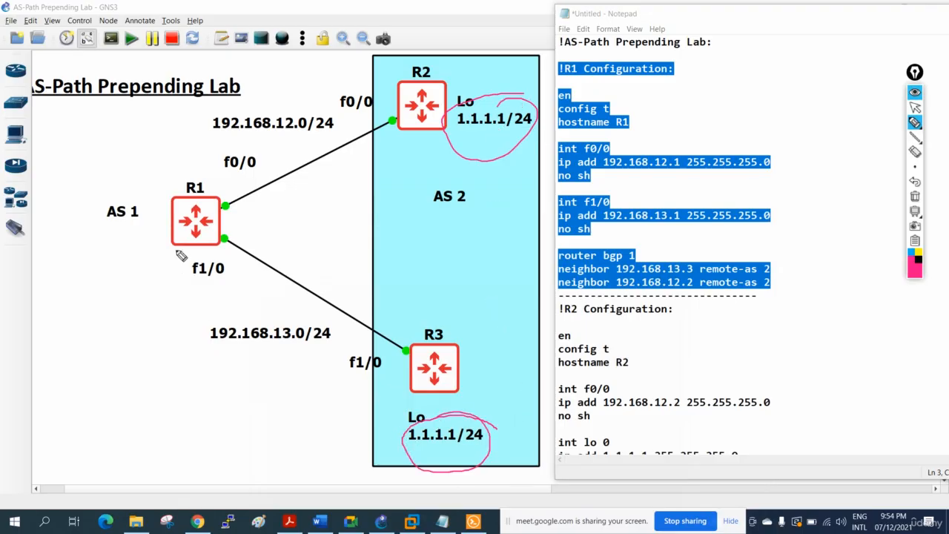
{"action": "mouse_move", "coordinate": [189, 197]}
{"action": "left_mouse_down"}
{"action": "mouse_move", "coordinate": [214, 178]}
{"action": "mouse_move", "coordinate": [215, 194]}
{"action": "left_mouse_up"}
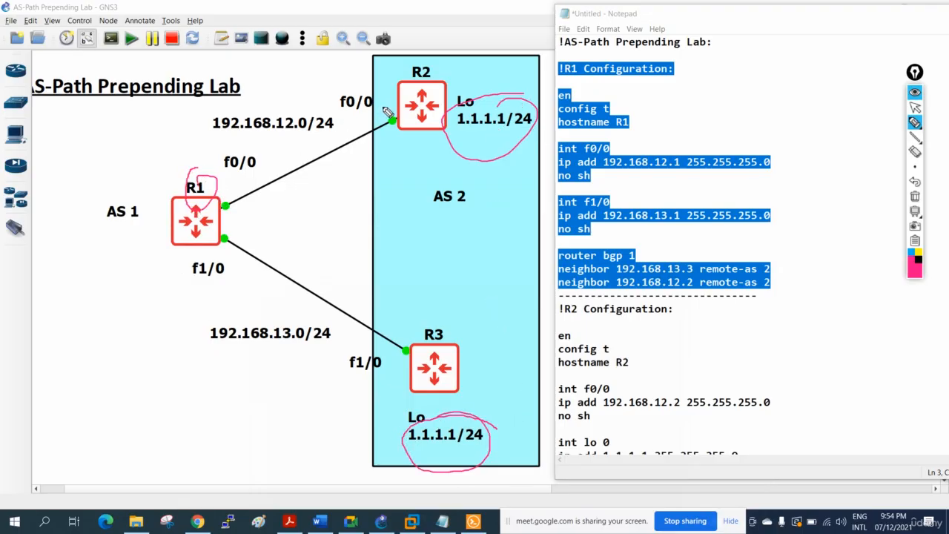
{"action": "left_click_drag", "start_coordinate": [409, 109], "coordinate": [223, 202]}
{"action": "mouse_move", "coordinate": [362, 105]}
{"action": "left_mouse_down"}
{"action": "mouse_move", "coordinate": [347, 119]}
{"action": "mouse_move", "coordinate": [359, 138]}
{"action": "left_mouse_up"}
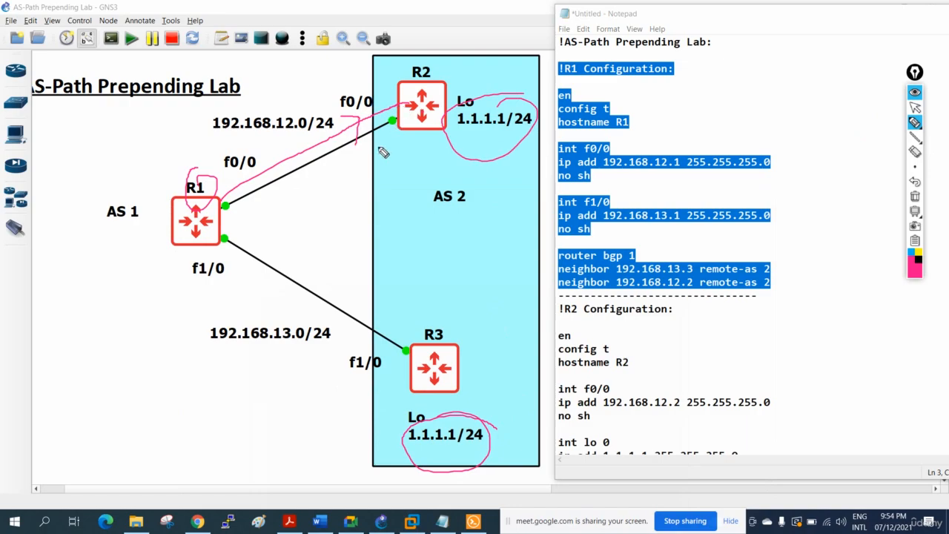
{"action": "left_click_drag", "start_coordinate": [223, 242], "coordinate": [402, 355]}
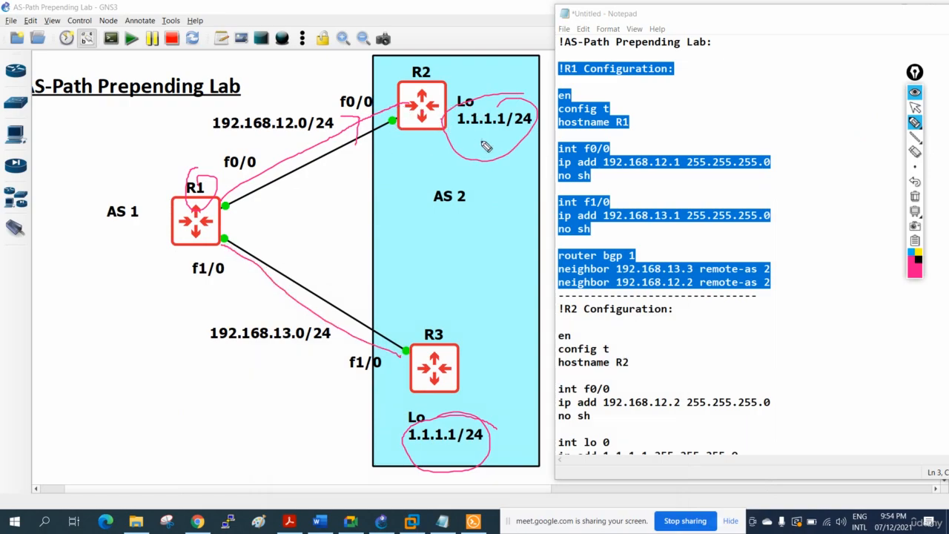
{"action": "mouse_move", "coordinate": [207, 171]}
{"action": "left_mouse_down"}
{"action": "mouse_move", "coordinate": [180, 303]}
{"action": "mouse_move", "coordinate": [190, 181]}
{"action": "left_mouse_up"}
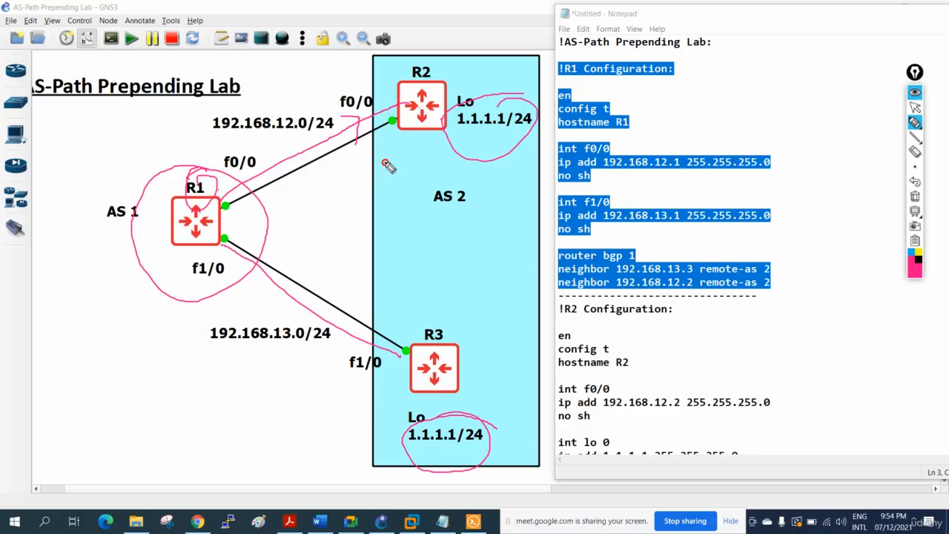
Write a circled AS note beside the R1–R2 link, encircle R2's loopback address again, and retrace the link with the pen.
{"action": "mouse_move", "coordinate": [387, 164]}
{"action": "left_mouse_down"}
{"action": "mouse_move", "coordinate": [392, 155]}
{"action": "mouse_move", "coordinate": [386, 177]}
{"action": "left_mouse_up"}
{"action": "mouse_move", "coordinate": [338, 208]}
{"action": "left_mouse_down"}
{"action": "mouse_move", "coordinate": [350, 199]}
{"action": "mouse_move", "coordinate": [349, 208]}
{"action": "left_mouse_up"}
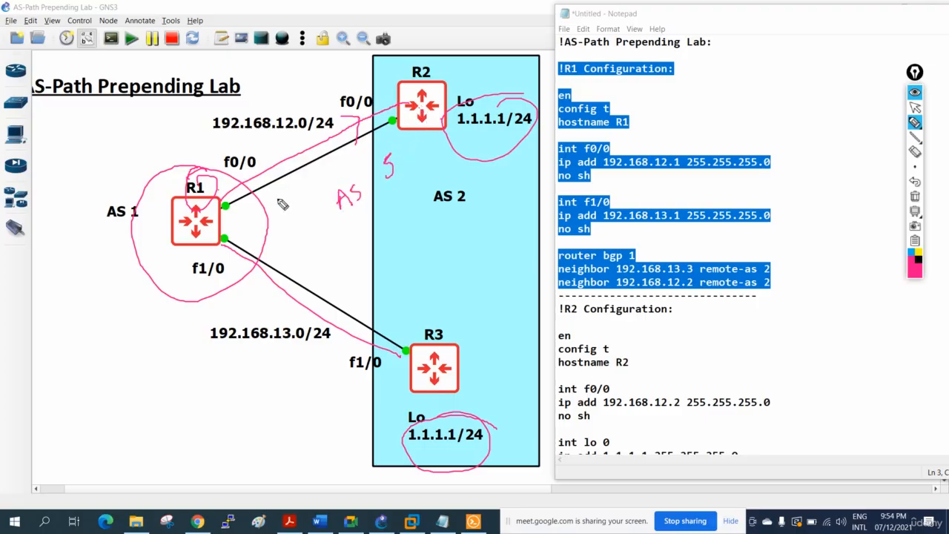
{"action": "mouse_move", "coordinate": [460, 127]}
{"action": "left_mouse_down"}
{"action": "mouse_move", "coordinate": [454, 108]}
{"action": "mouse_move", "coordinate": [468, 134]}
{"action": "mouse_move", "coordinate": [486, 126]}
{"action": "mouse_move", "coordinate": [460, 134]}
{"action": "left_mouse_up"}
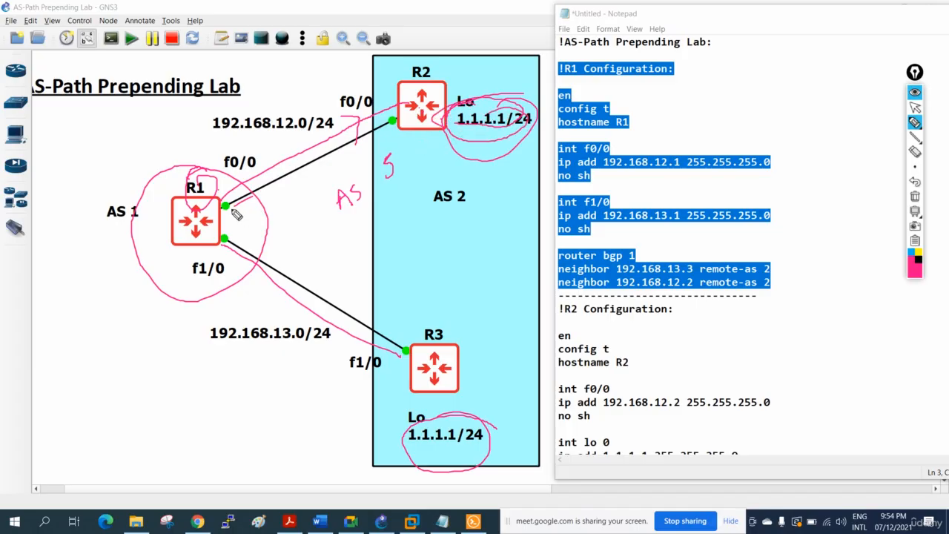
{"action": "mouse_move", "coordinate": [236, 214]}
{"action": "left_mouse_down"}
{"action": "mouse_move", "coordinate": [402, 126]}
{"action": "mouse_move", "coordinate": [334, 233]}
{"action": "mouse_move", "coordinate": [398, 178]}
{"action": "left_mouse_up"}
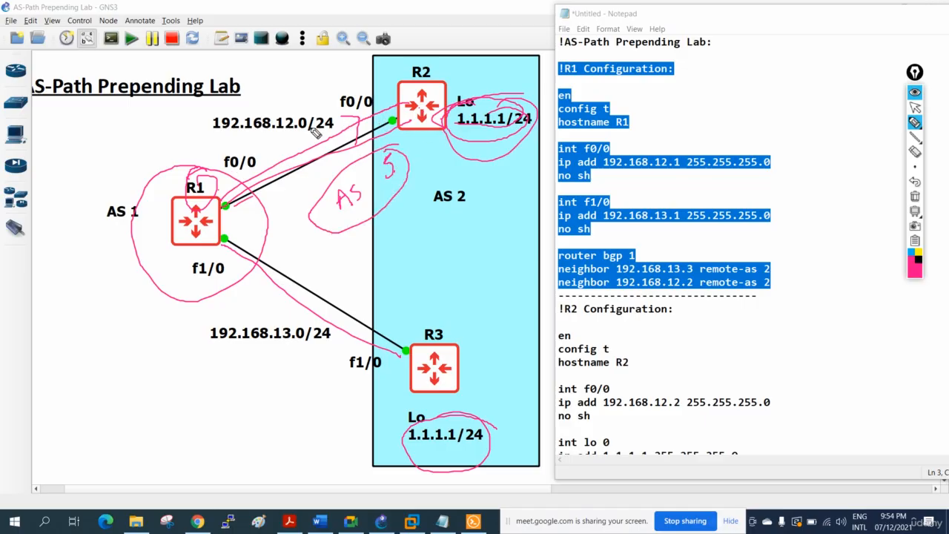
Emphasize R1 with an arrow and circle, hatch over R2 with the pen, and erase all the marks.
{"action": "mouse_move", "coordinate": [198, 135]}
{"action": "left_mouse_down"}
{"action": "mouse_move", "coordinate": [204, 184]}
{"action": "mouse_move", "coordinate": [200, 166]}
{"action": "mouse_move", "coordinate": [213, 180]}
{"action": "left_mouse_up"}
{"action": "mouse_move", "coordinate": [220, 177]}
{"action": "left_mouse_down"}
{"action": "mouse_move", "coordinate": [158, 208]}
{"action": "mouse_move", "coordinate": [251, 199]}
{"action": "mouse_move", "coordinate": [199, 212]}
{"action": "mouse_move", "coordinate": [207, 238]}
{"action": "left_mouse_up"}
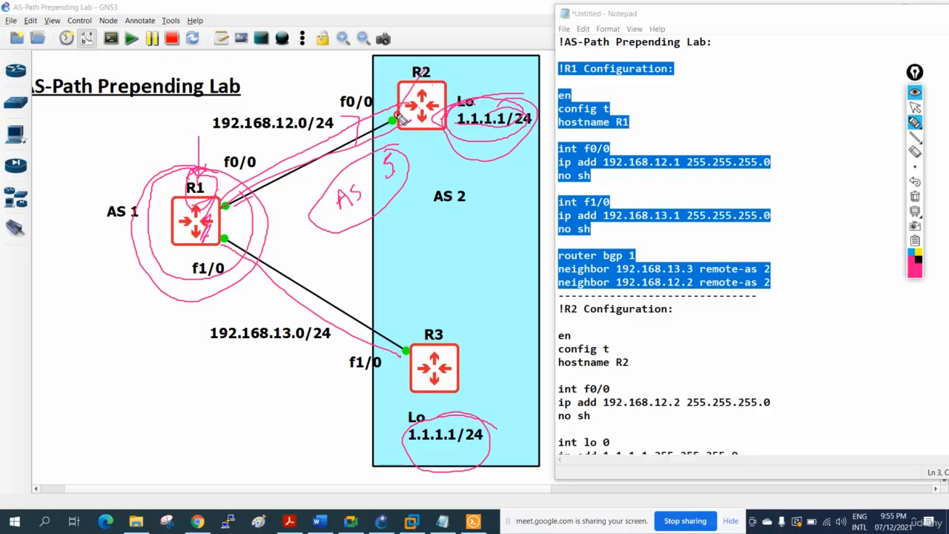
{"action": "mouse_move", "coordinate": [431, 83]}
{"action": "left_mouse_down"}
{"action": "mouse_move", "coordinate": [410, 128]}
{"action": "mouse_move", "coordinate": [427, 149]}
{"action": "left_mouse_up"}
{"action": "left_click_drag", "start_coordinate": [401, 91], "coordinate": [454, 95]}
{"action": "left_click_drag", "start_coordinate": [406, 111], "coordinate": [430, 104]}
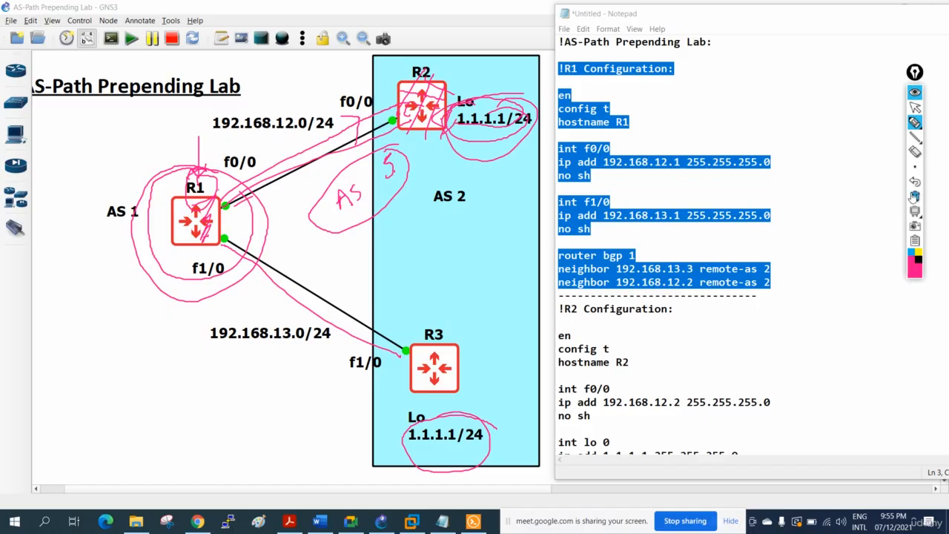
{"action": "left_click", "coordinate": [914, 197]}
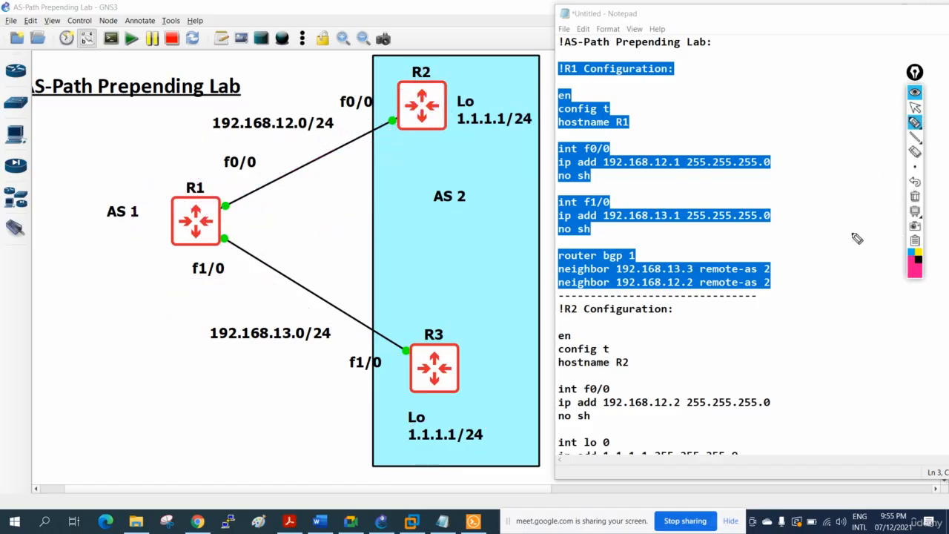
Put away the pen and add blank lines below the network 1.1.1.0 command in Notepad's R2 configuration.
{"action": "left_click", "coordinate": [915, 108]}
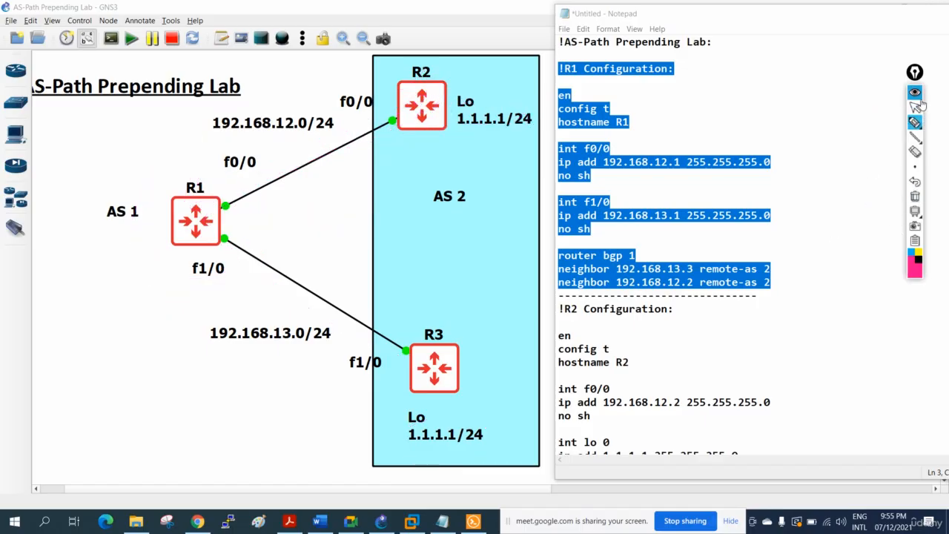
{"action": "left_click", "coordinate": [838, 233]}
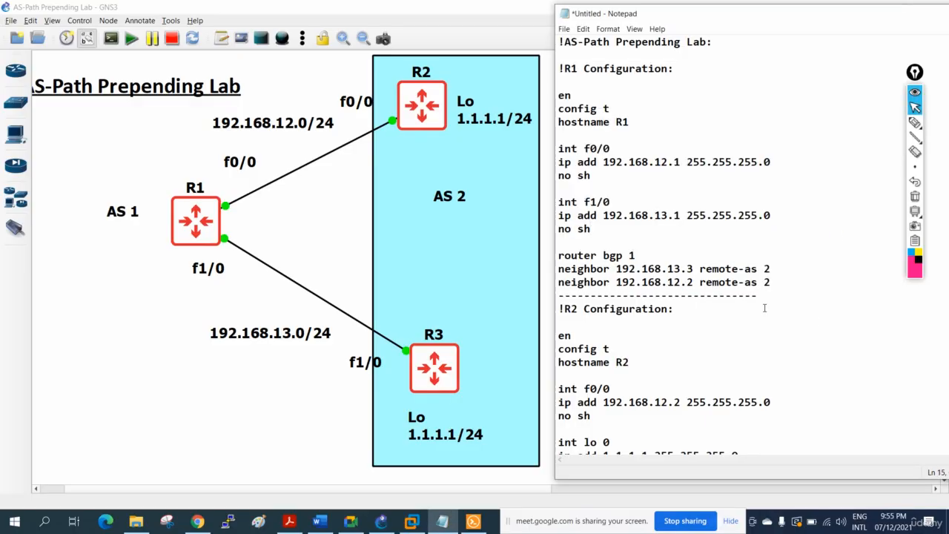
{"action": "scroll", "coordinate": [764, 307], "scroll_direction": "down", "scroll_amount": 4}
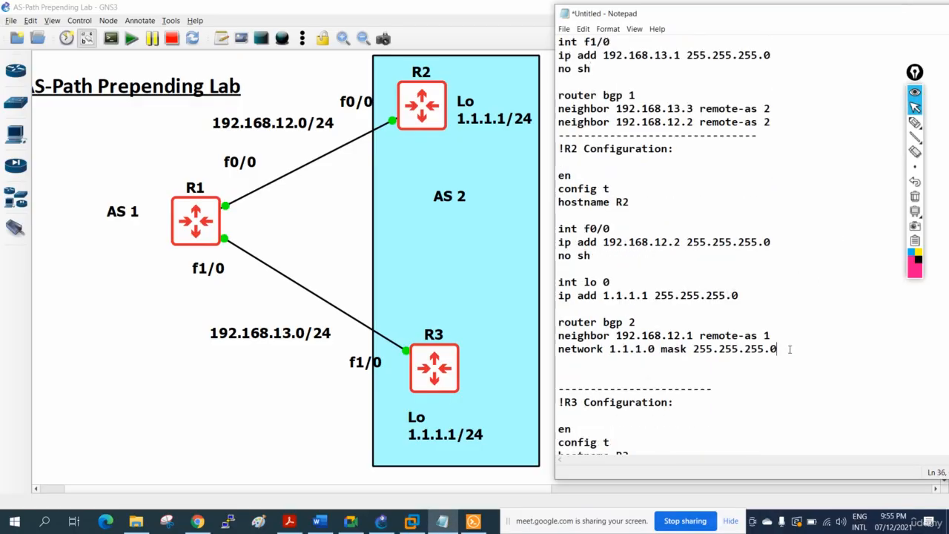
{"action": "key", "text": "Return"}
{"action": "key", "text": "Return"}
{"action": "key", "text": "Return"}
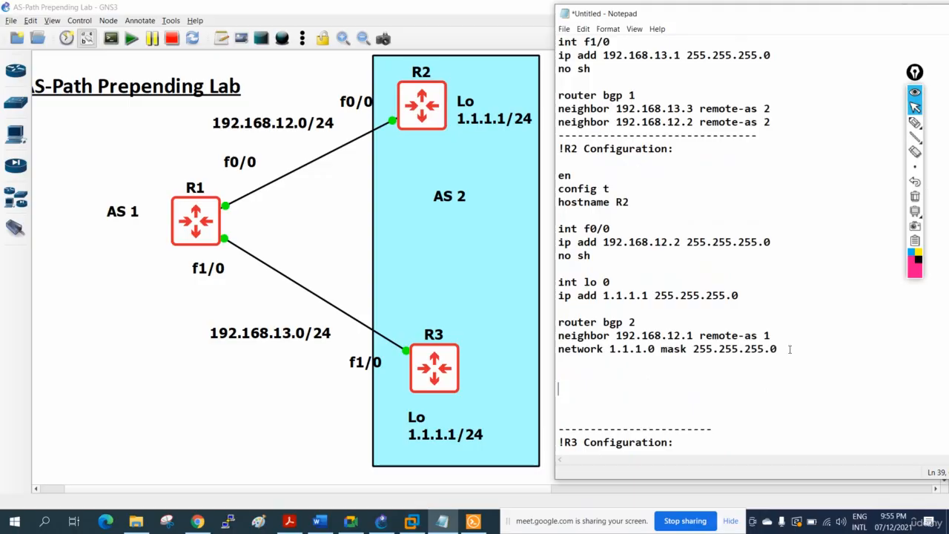